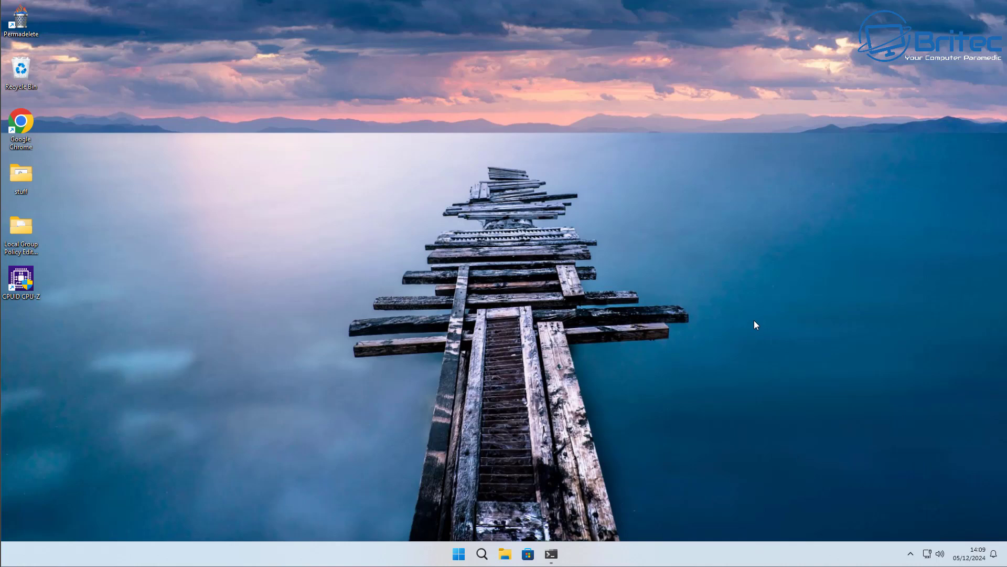
Search for group policy, open the Local Group Policy Editor, maximize it and widen its console tree.
left_click(459, 553)
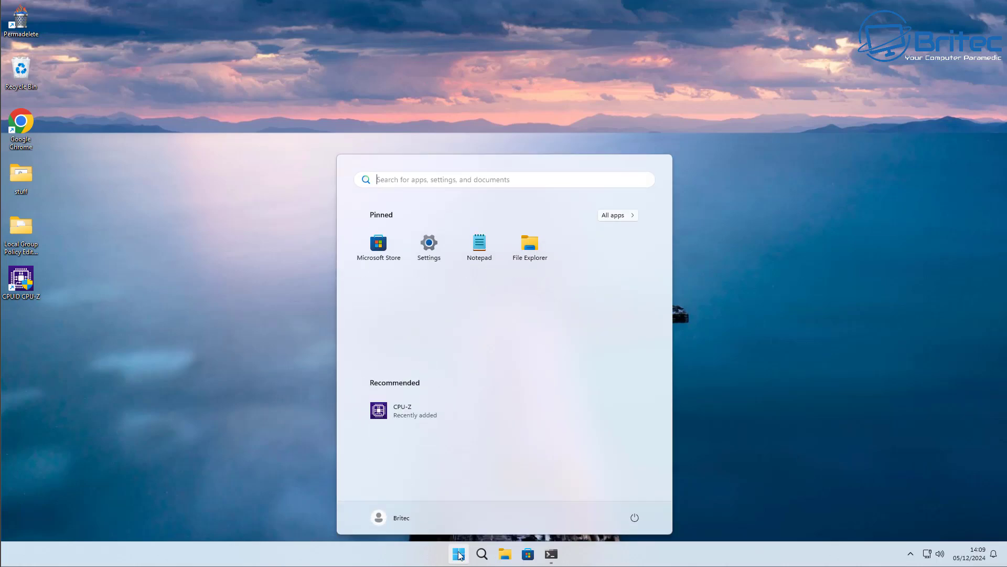
type("group p")
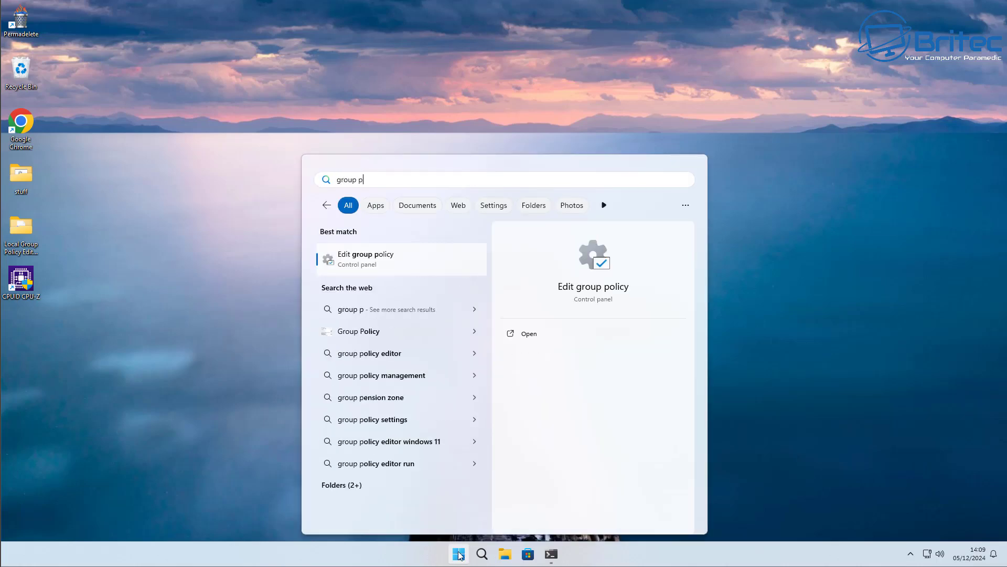
type("olicy")
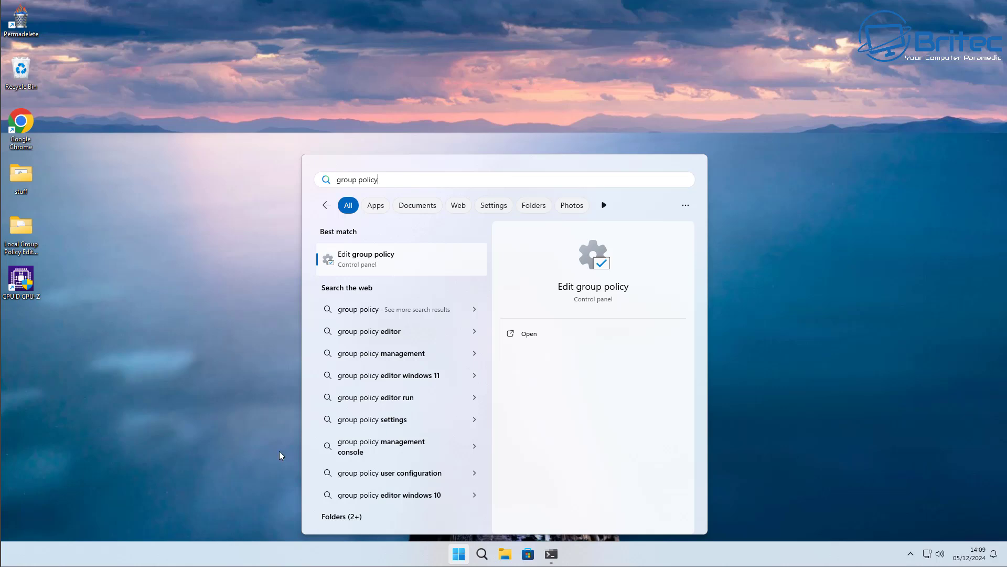
left_click(410, 260)
left_click(444, 88)
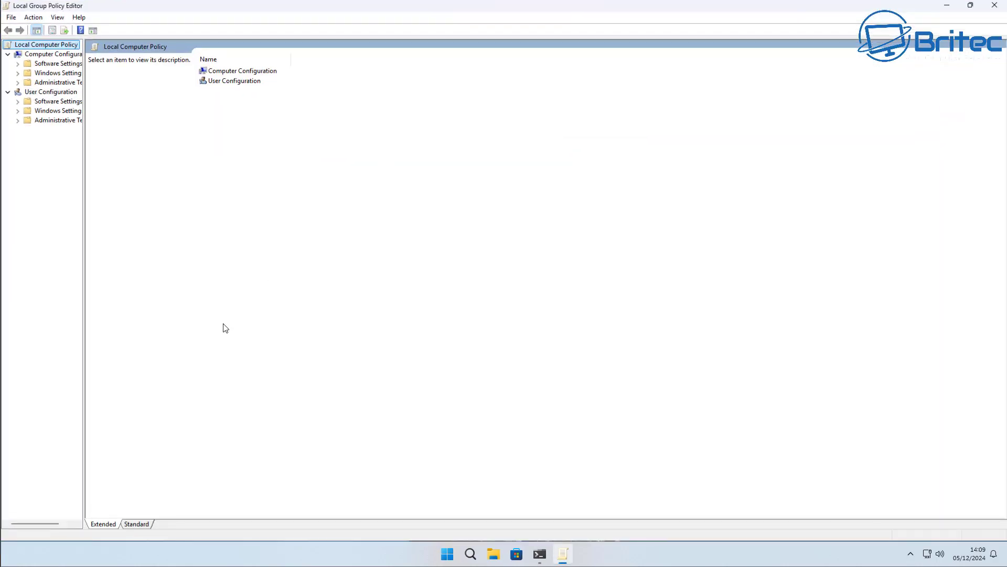
left_click_drag(84, 284, 179, 291)
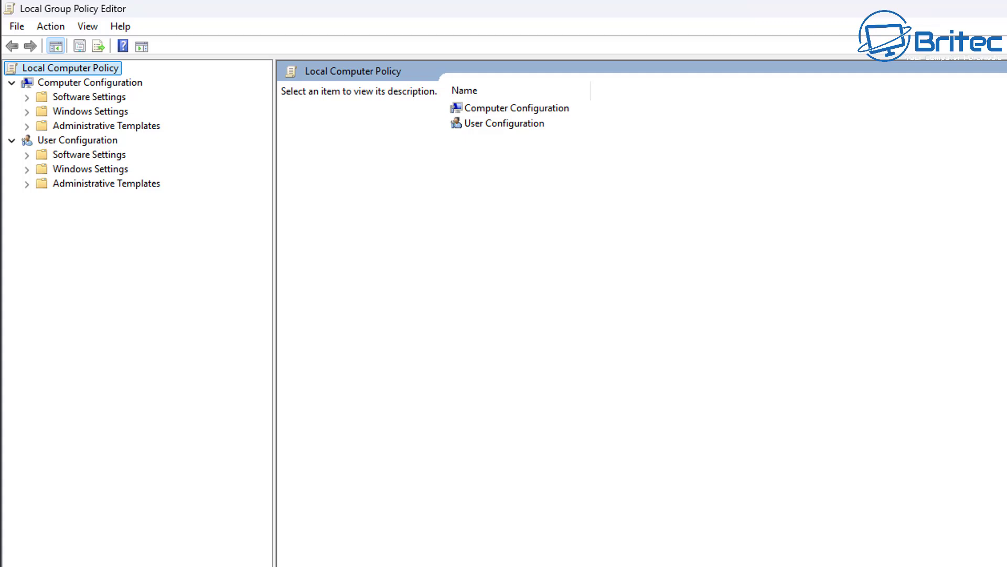
Open Software Restriction Policies under Computer Configuration, Windows Settings, Security Settings.
left_click(111, 111)
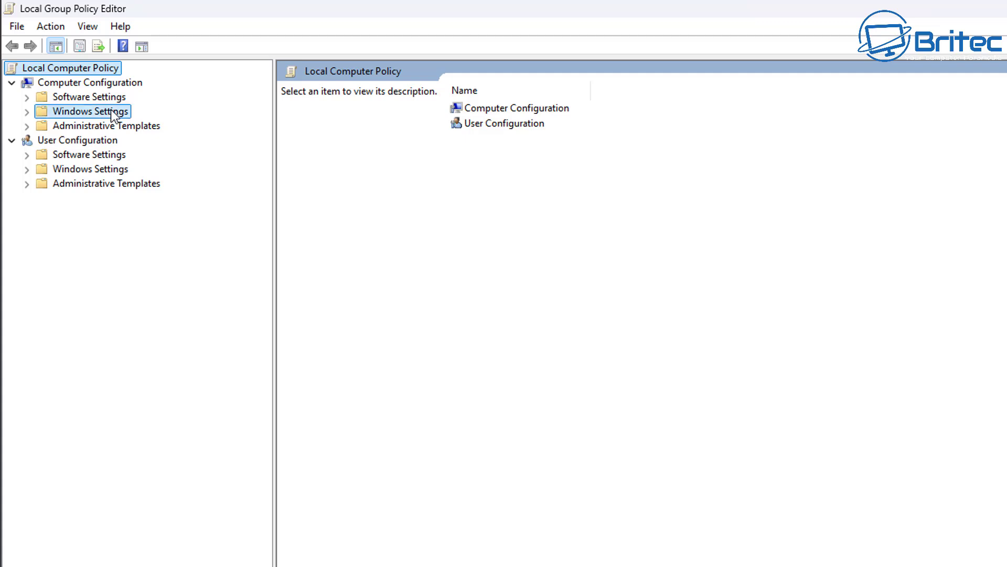
left_click(27, 111)
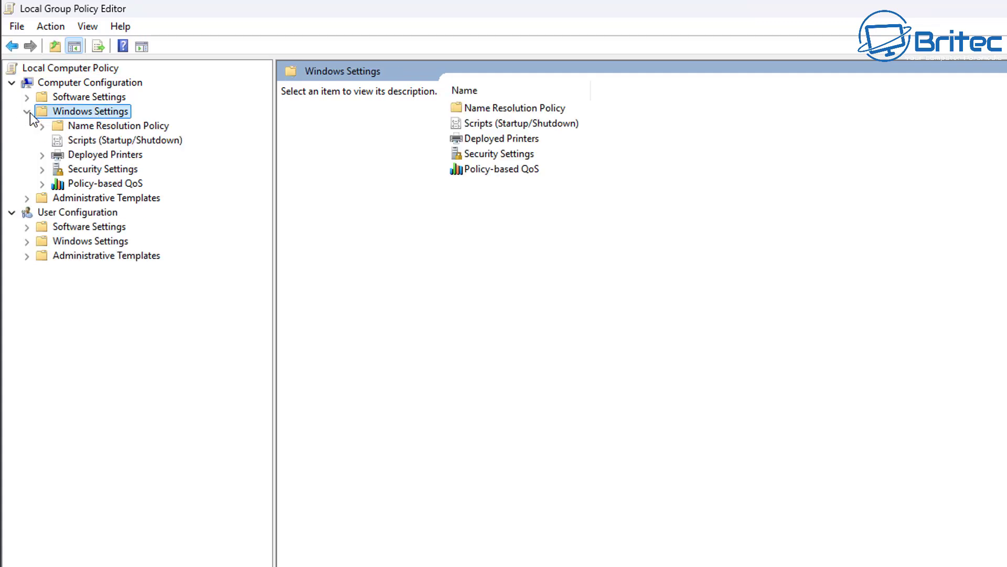
left_click(91, 169)
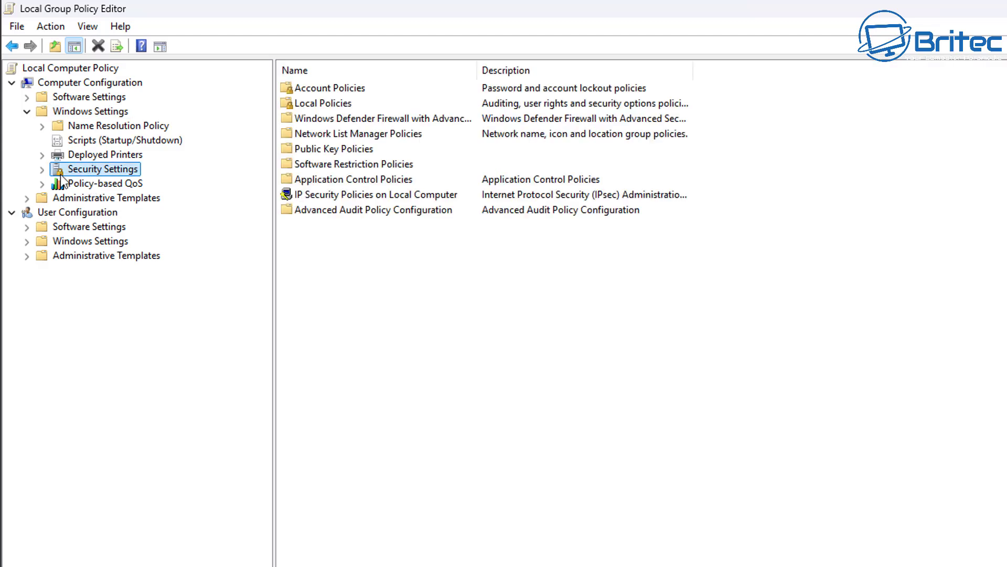
left_click(42, 170)
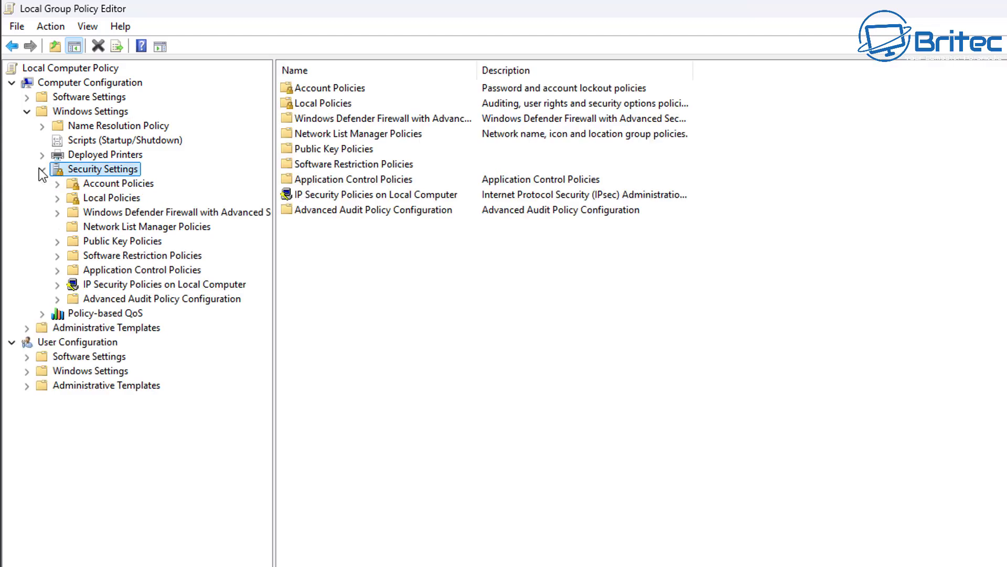
left_click(124, 256)
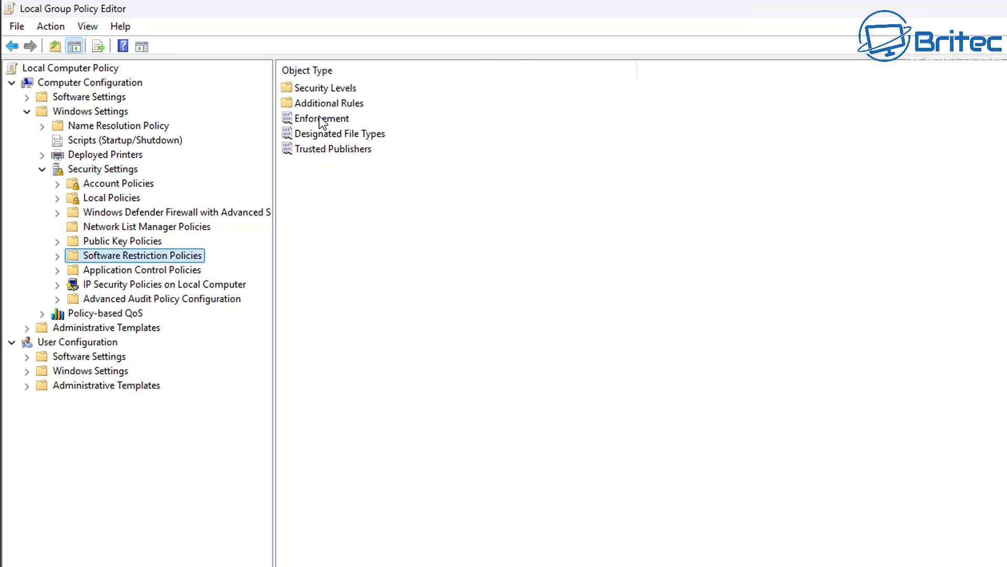
Open the Additional Rules of the Software Restriction Policies, widen the Name column and look at the available new rule types.
double_click(329, 103)
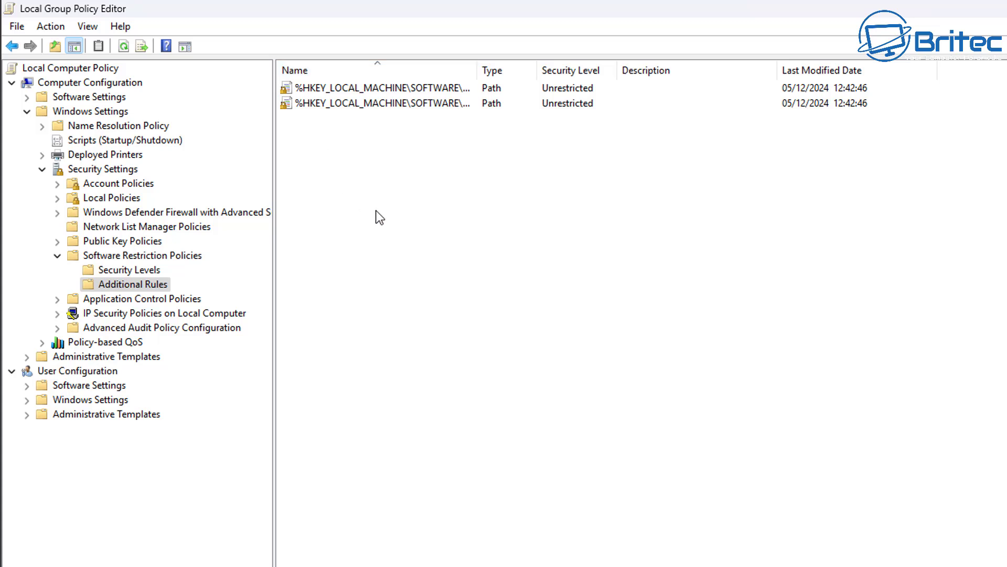
left_click_drag(476, 69, 703, 90)
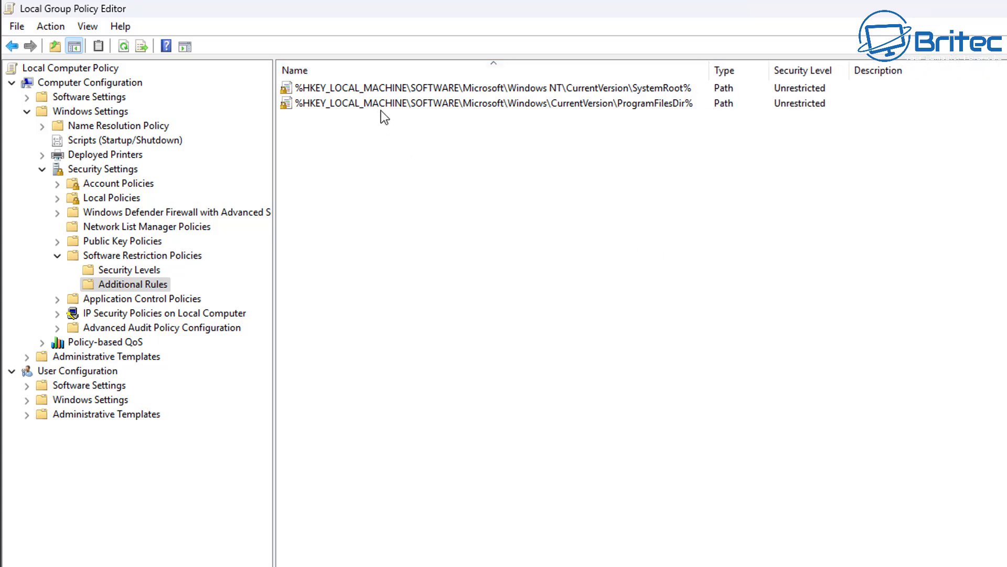
right_click(375, 140)
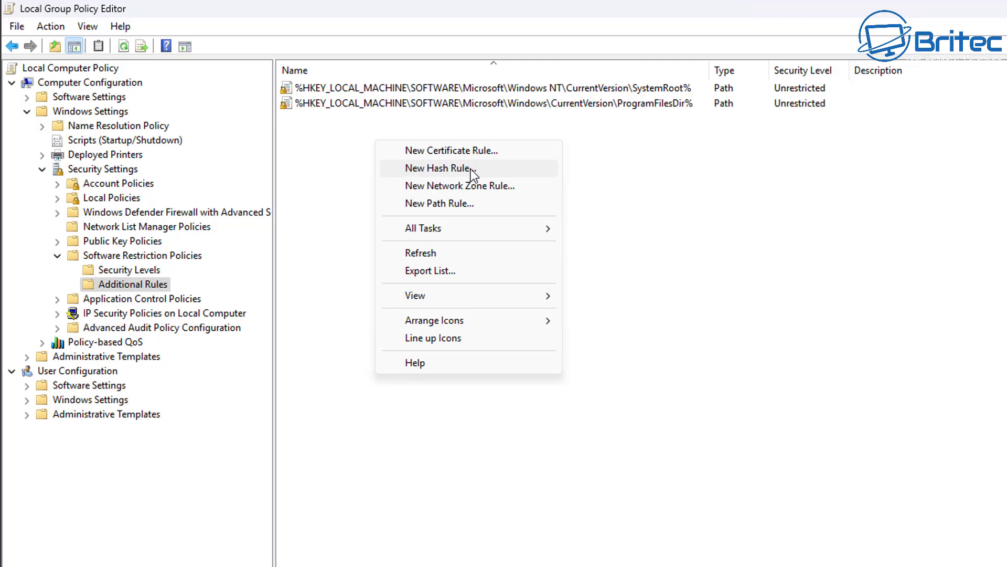
left_click(653, 183)
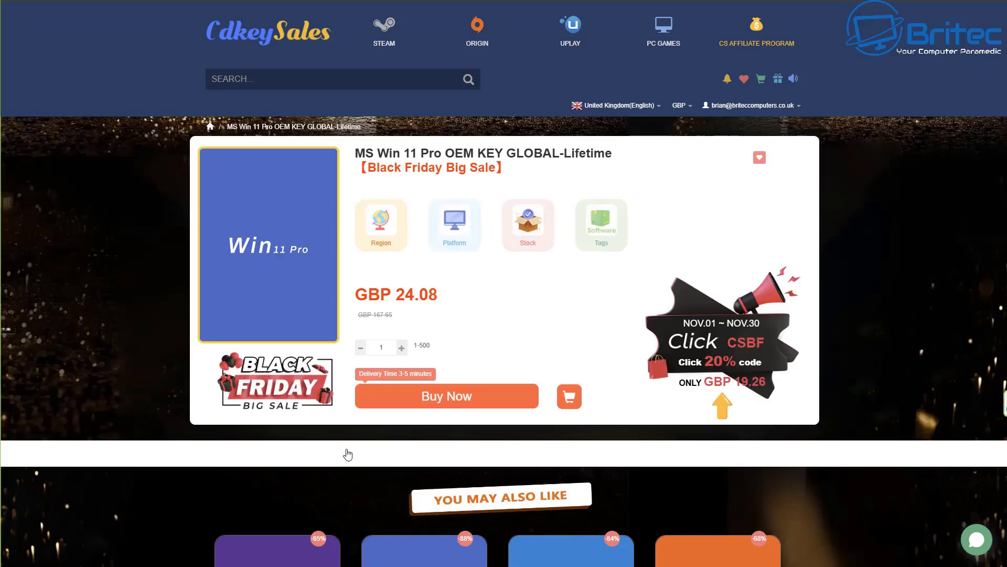
On the CdkeySales website, order one MS Win 11 Pro OEM key with promotion code BR09 applied and submit the order.
left_click(447, 408)
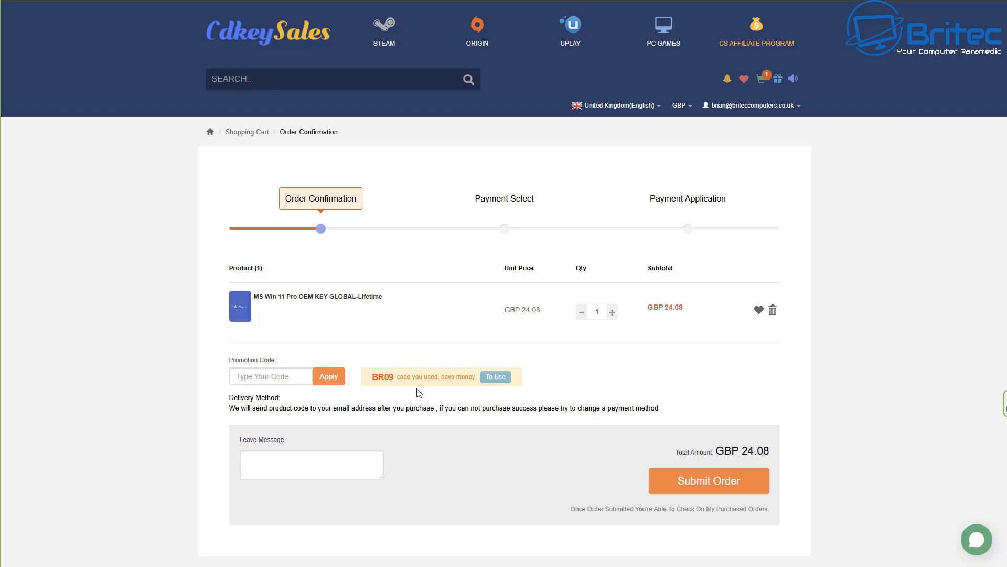
left_click(258, 377)
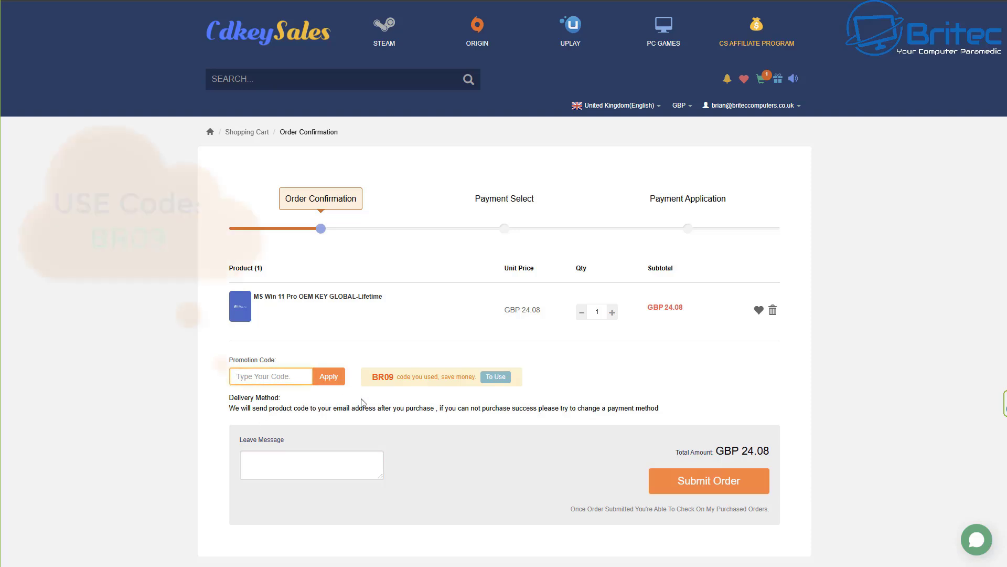
type("BR09")
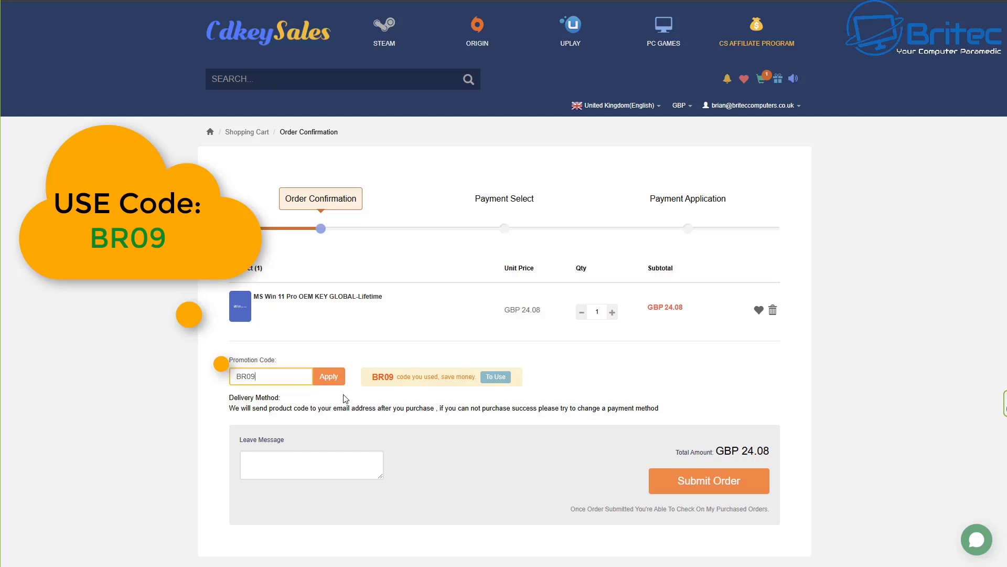
left_click(330, 378)
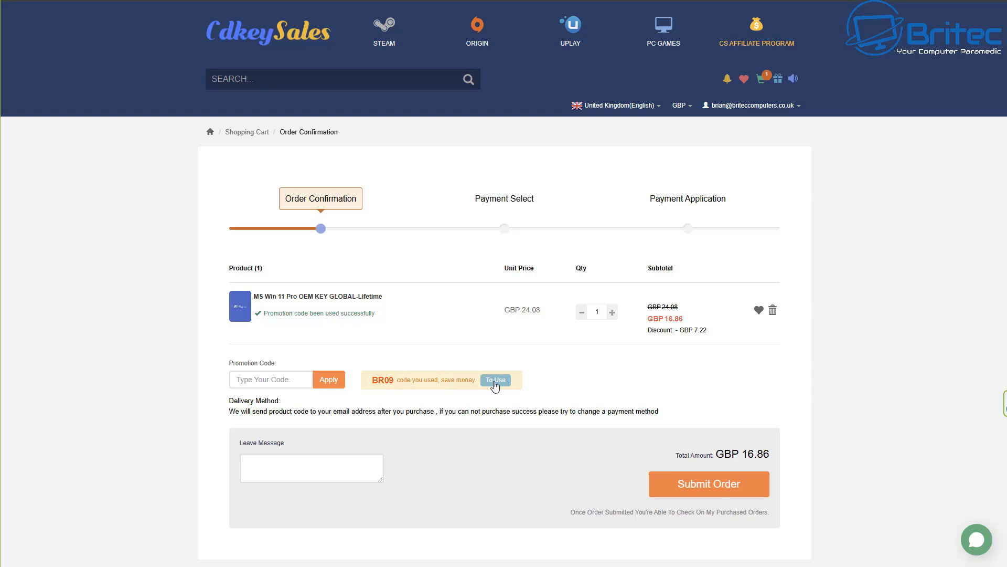
left_click(721, 496)
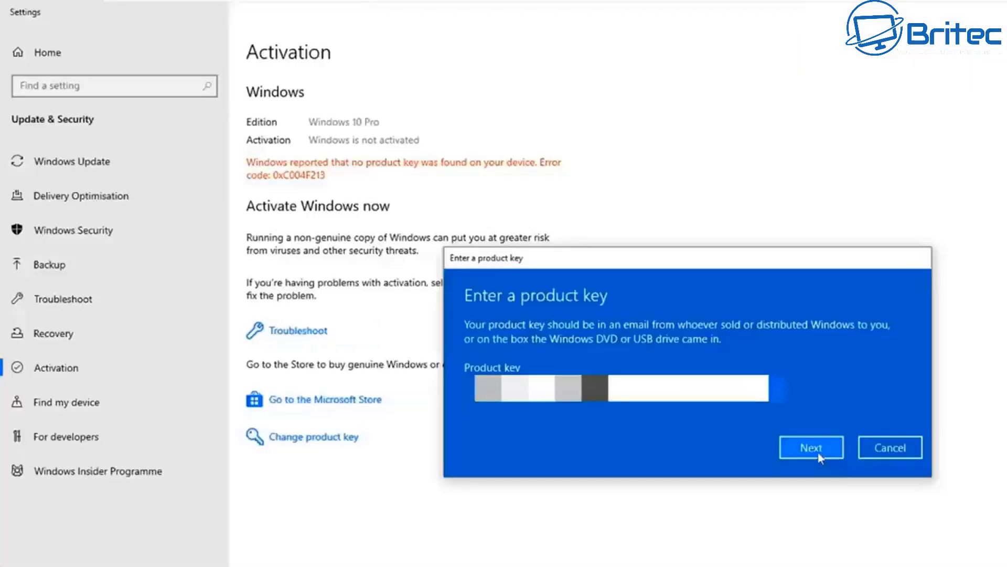
In the Windows activation settings, submit the entered product key and activate Windows.
left_click(817, 452)
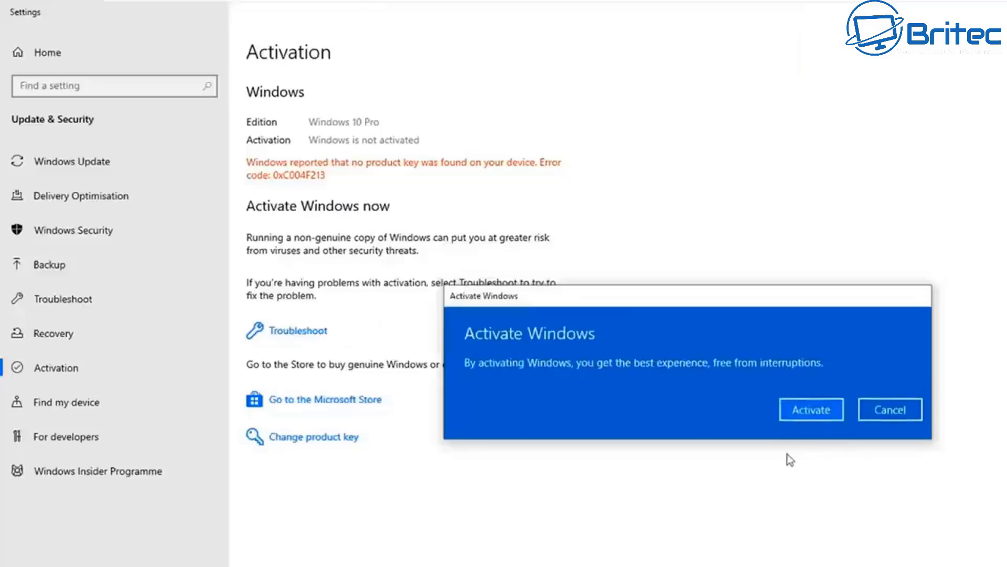
left_click(815, 415)
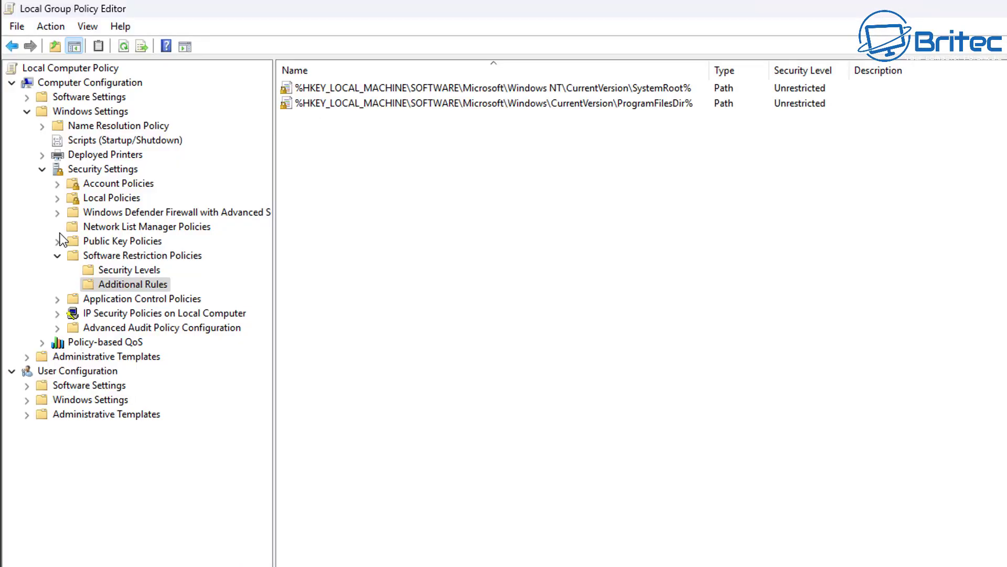
In the Local Group Policy Editor, open AppLocker's Executable Rules under Application Control Policies.
left_click(131, 299)
left_click(57, 299)
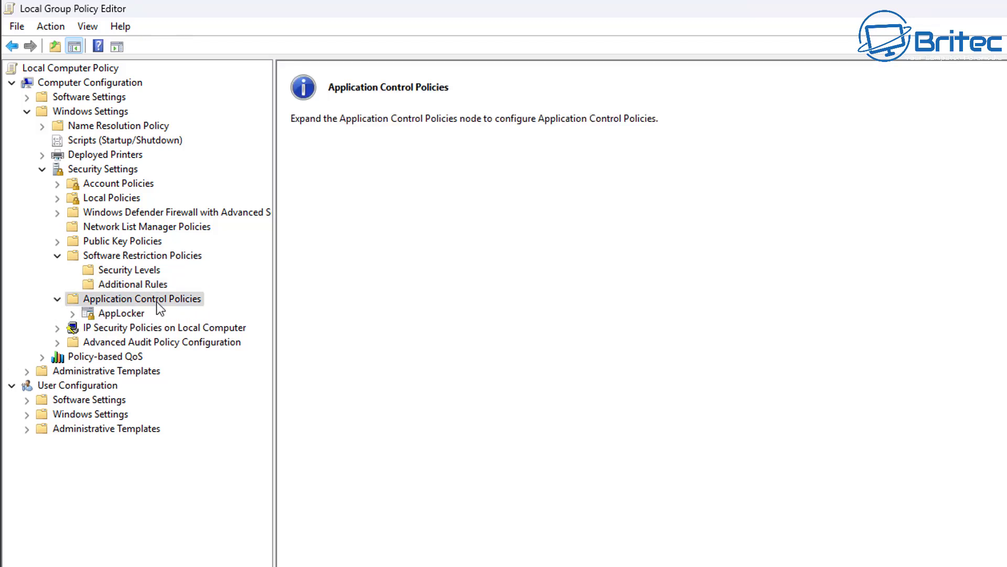
left_click(120, 314)
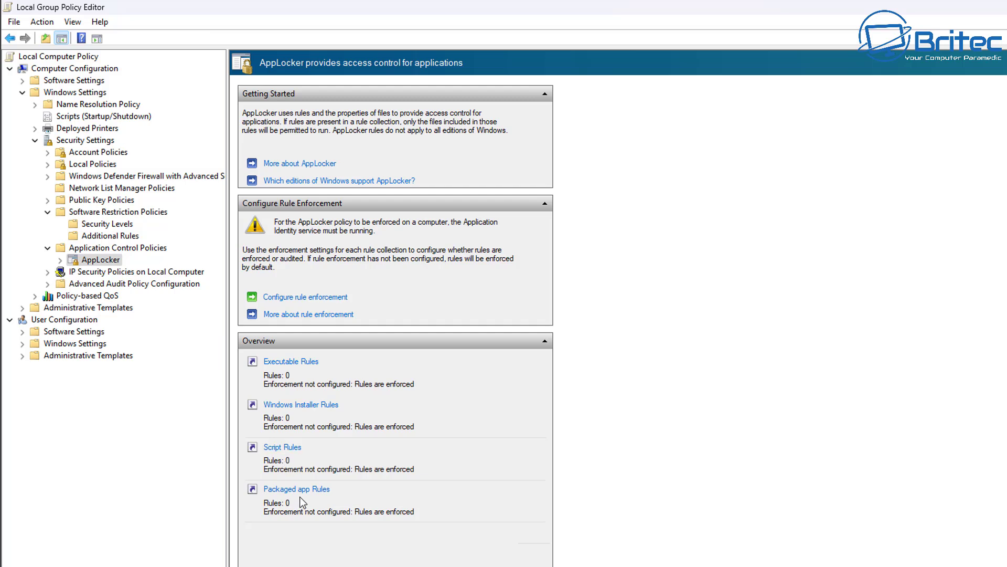
left_click(294, 365)
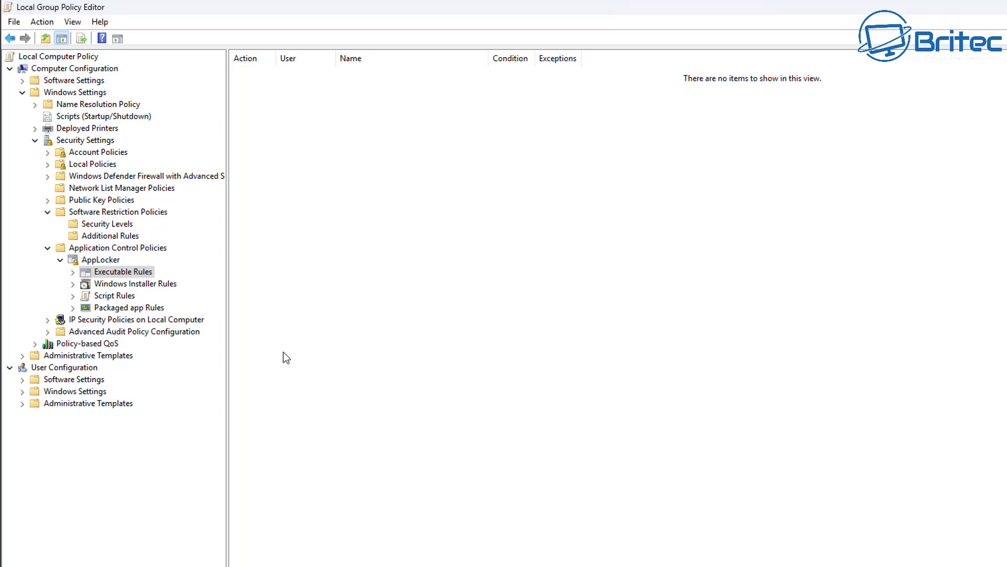
Start a new AppLocker executable rule with the Deny action for Everyone and Path as its primary condition.
right_click(341, 88)
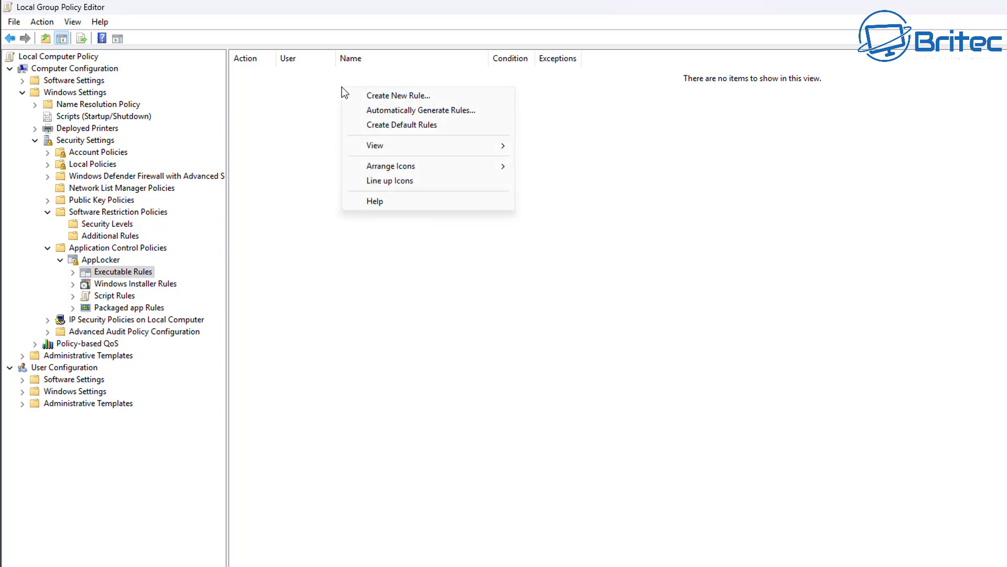
left_click(412, 97)
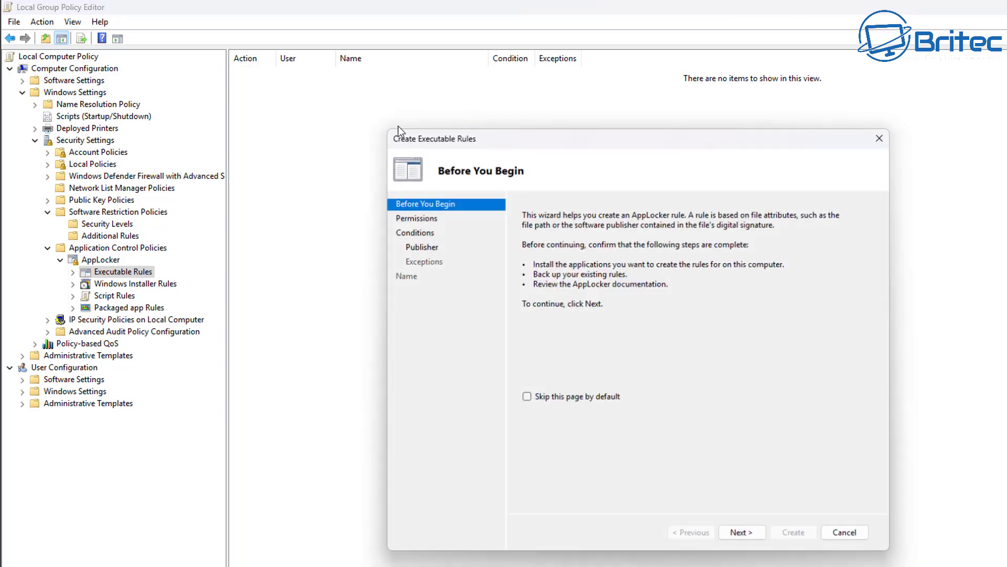
left_click(404, 223)
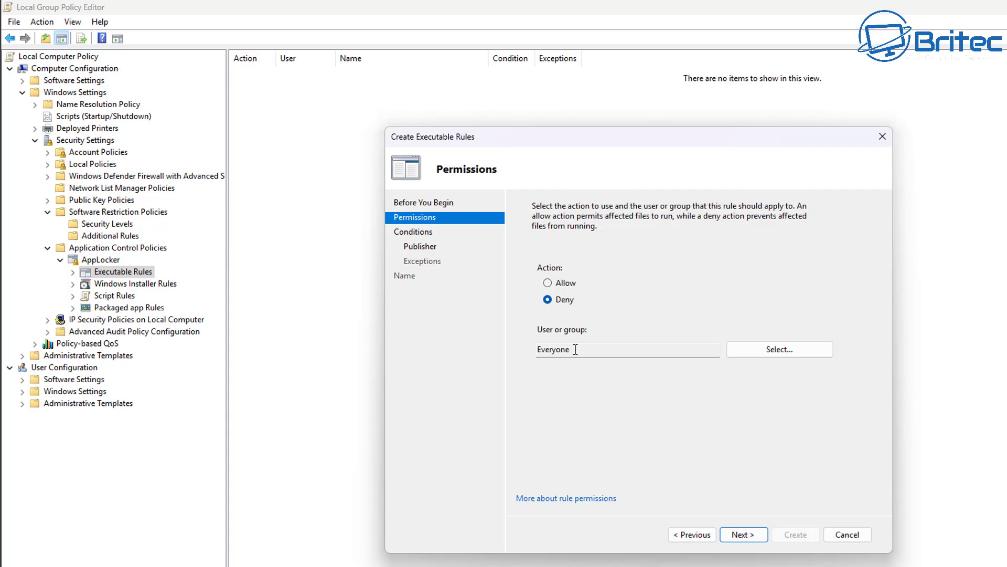
left_click(415, 232)
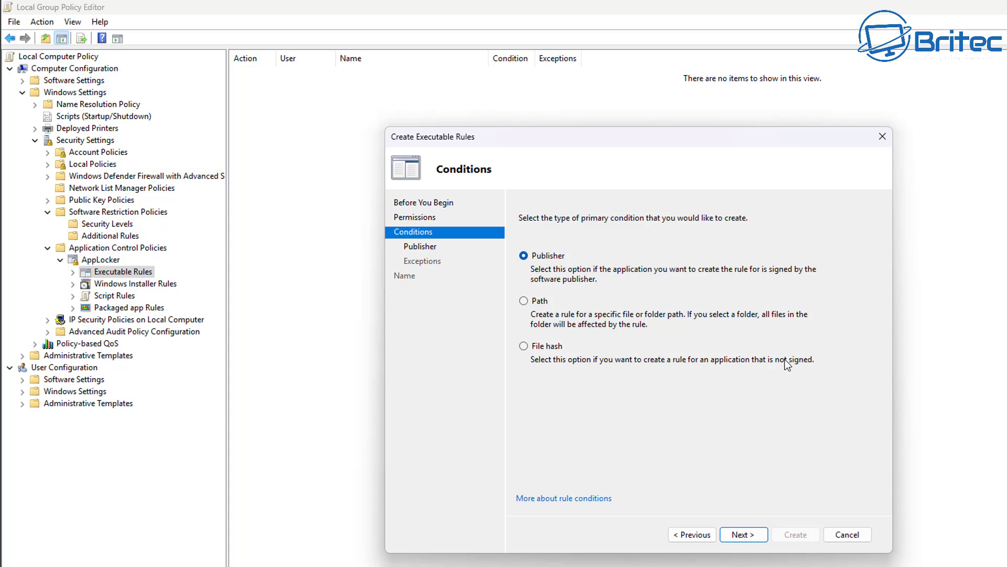
left_click(524, 302)
left_click(751, 535)
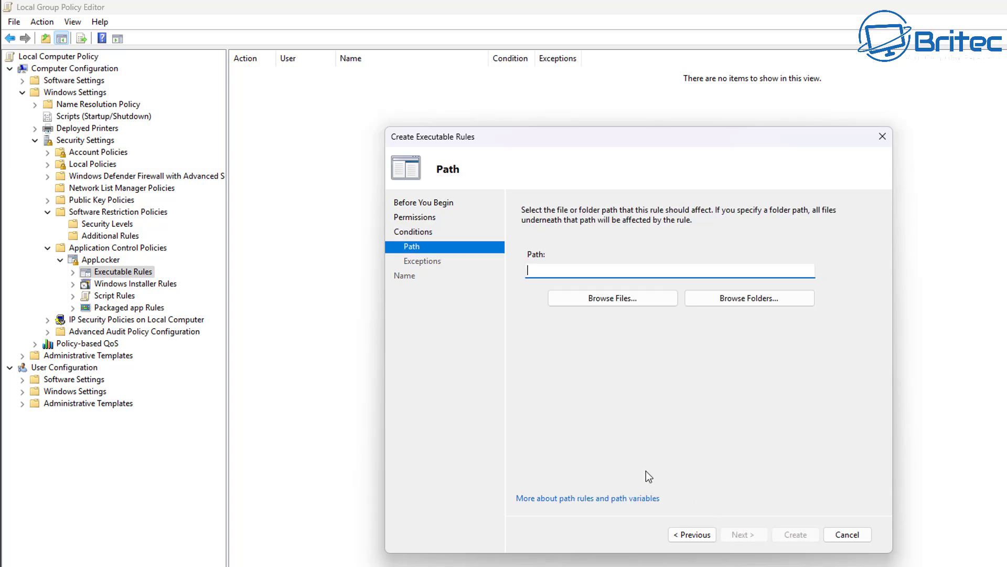
Set the rule's path to TempCleaner_x64.exe in the nested TempCleaner folder of Downloads and continue to the exceptions.
left_click(619, 299)
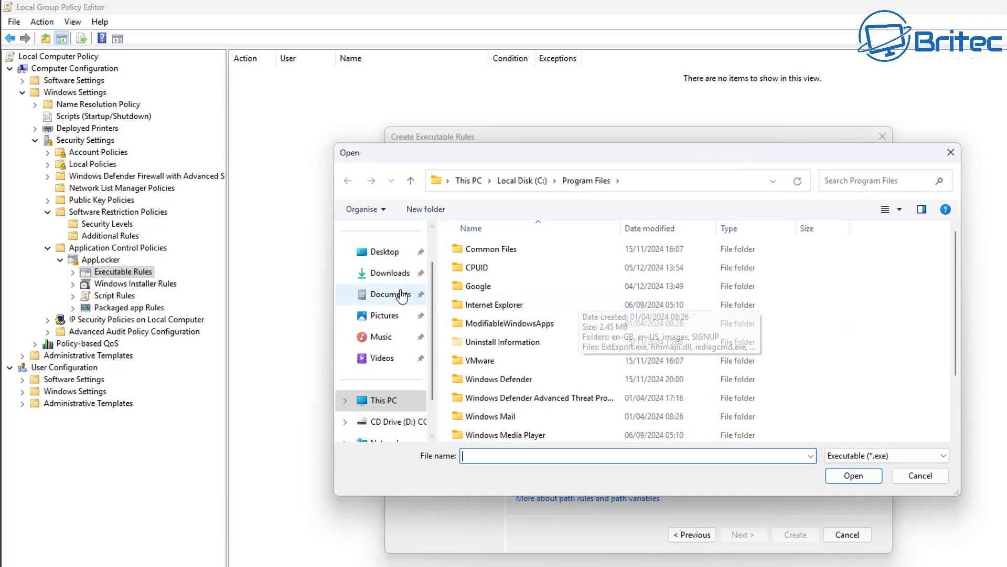
left_click(393, 282)
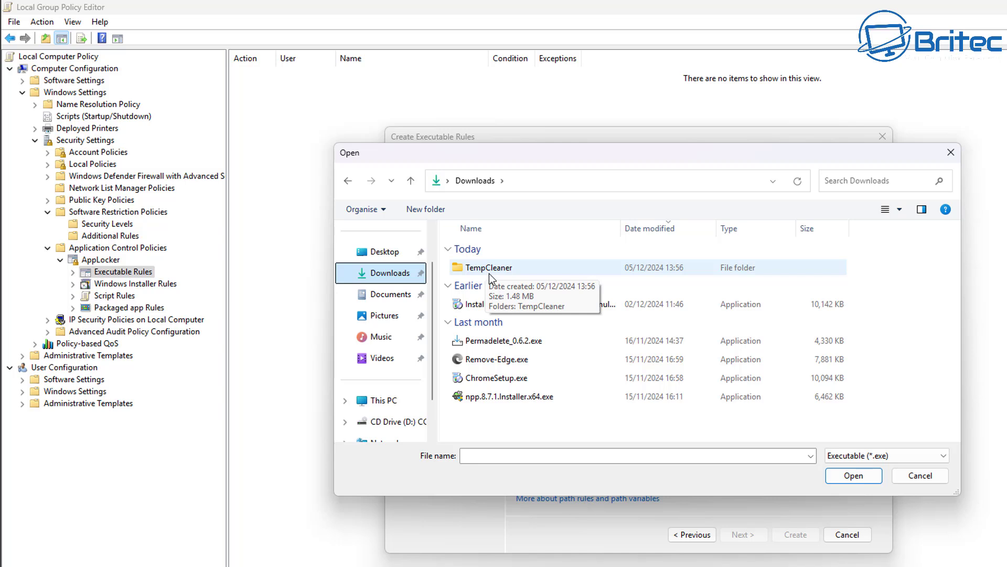
double_click(489, 273)
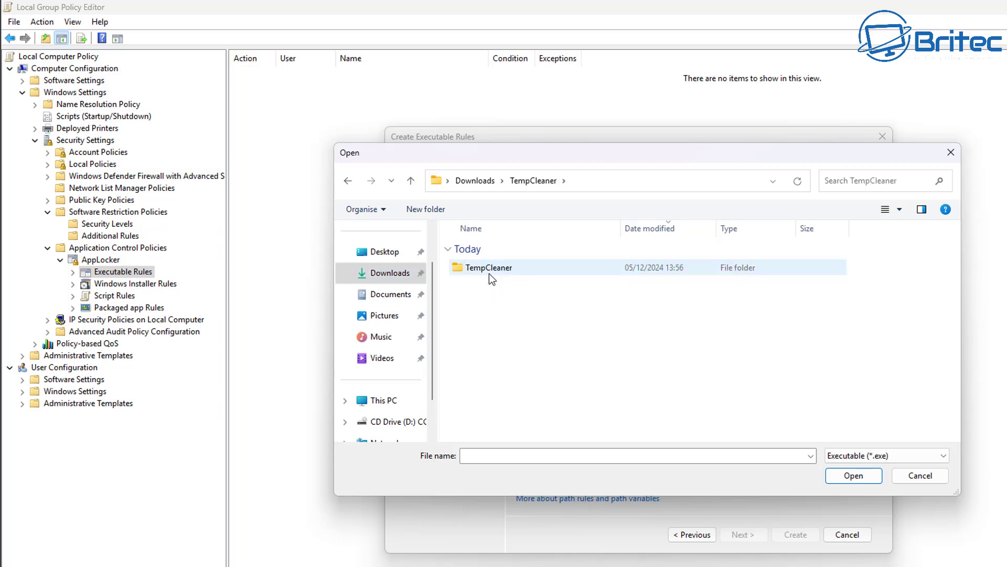
double_click(489, 272)
left_click(487, 288)
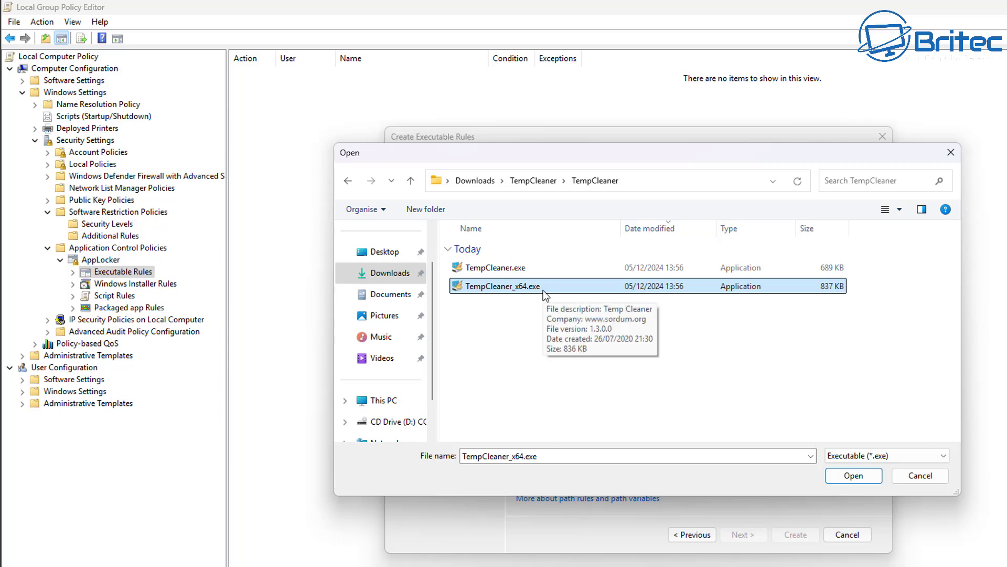
left_click(860, 474)
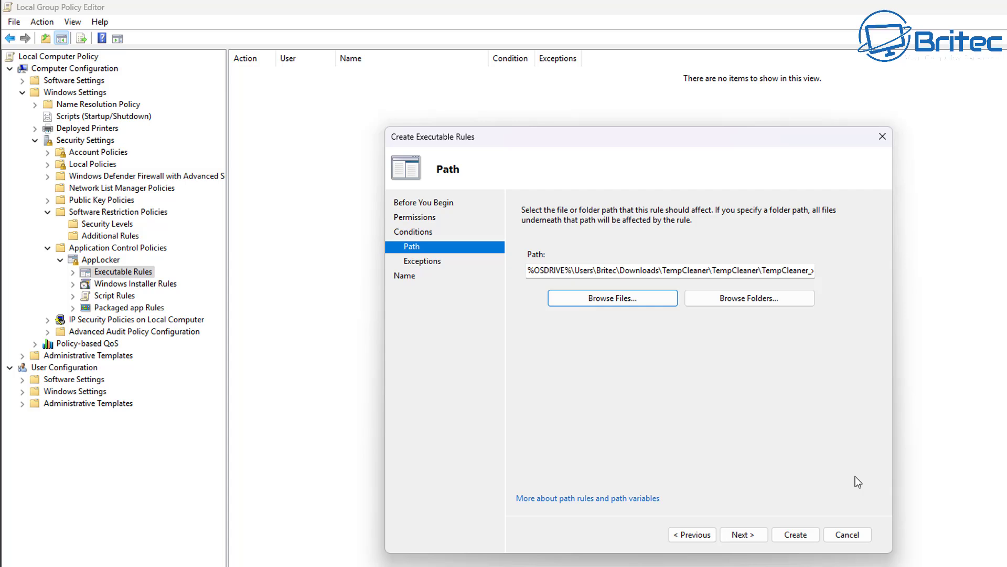
left_click(746, 542)
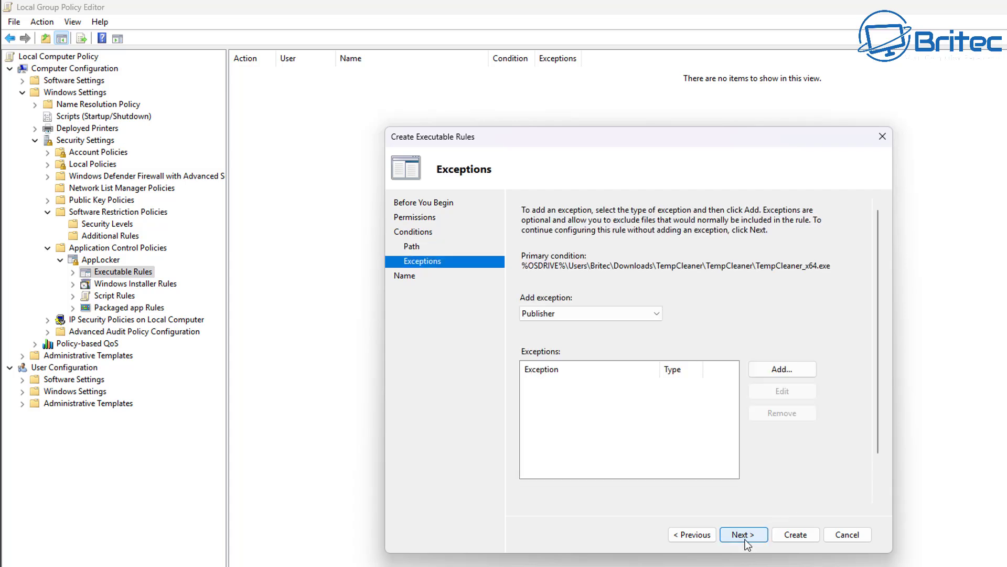
left_click(661, 313)
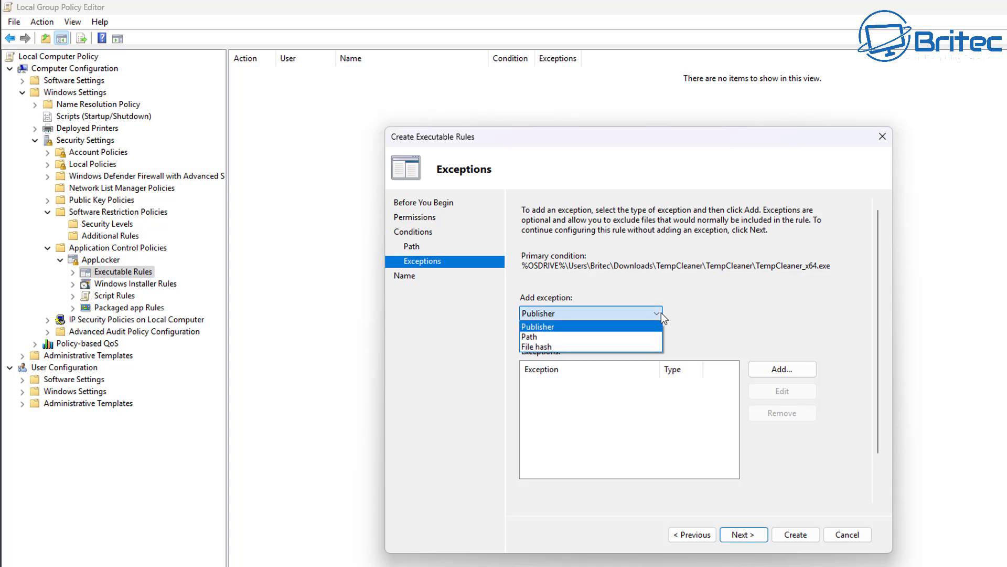
left_click(635, 340)
left_click(626, 317)
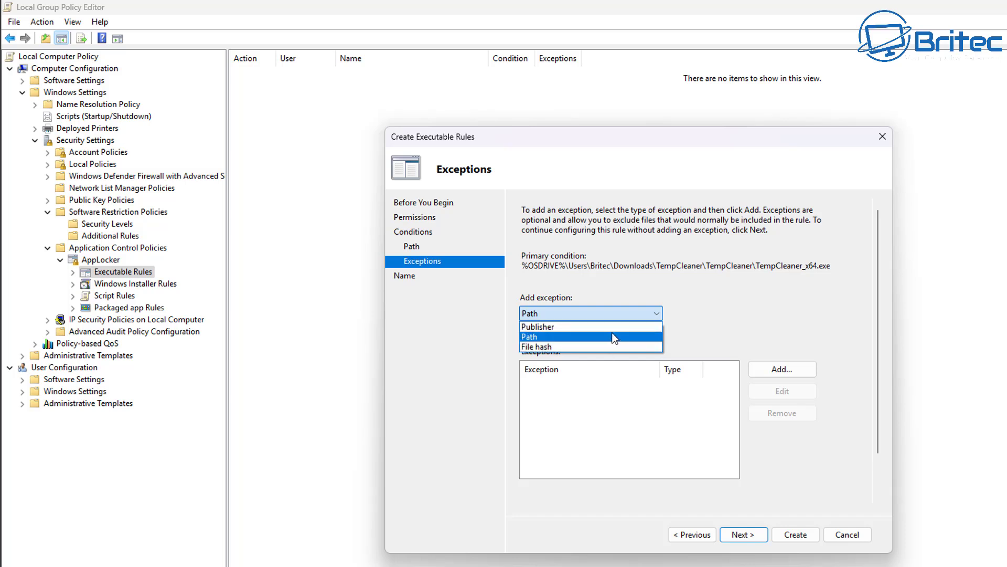
left_click(611, 336)
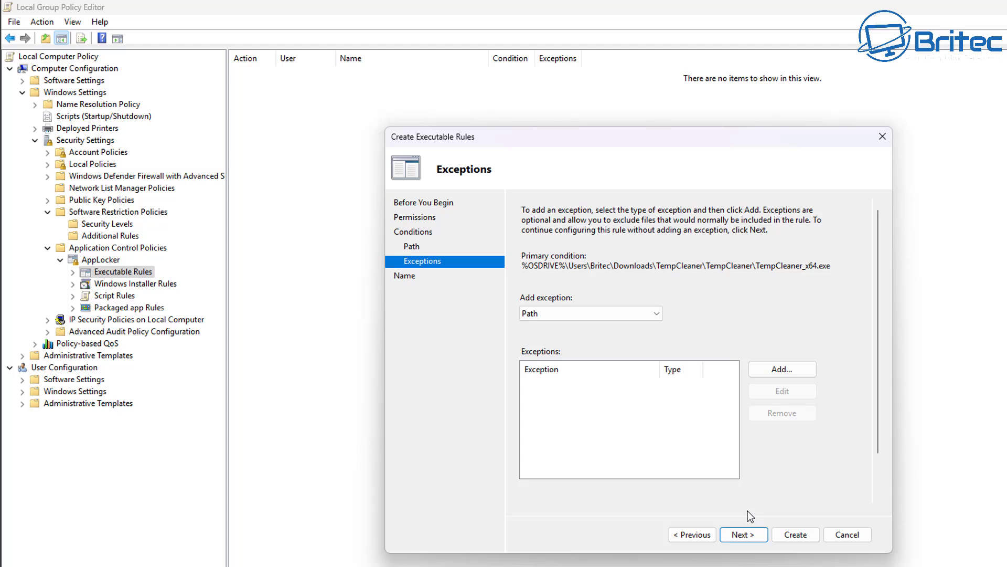
left_click(800, 376)
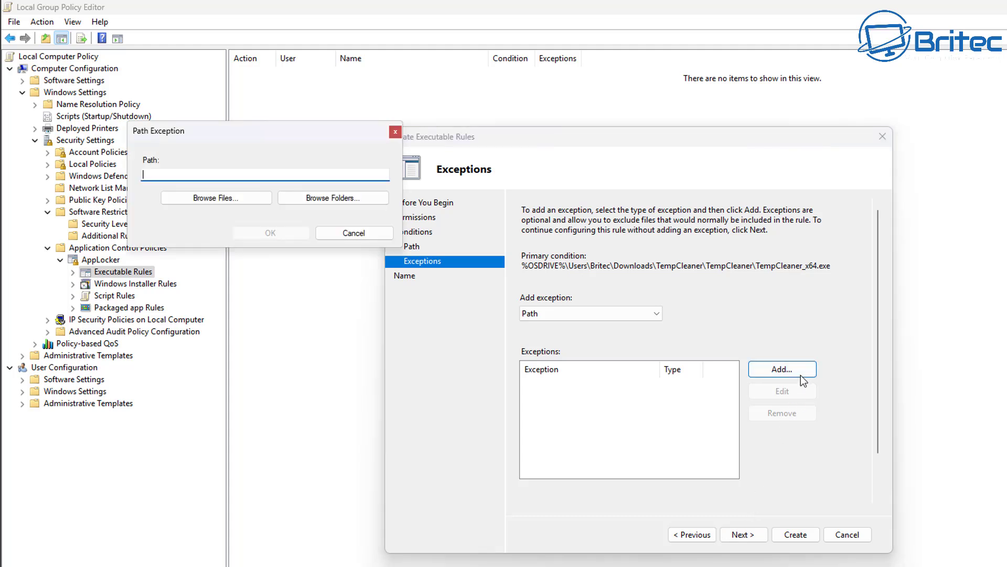
left_click_drag(261, 139, 650, 338)
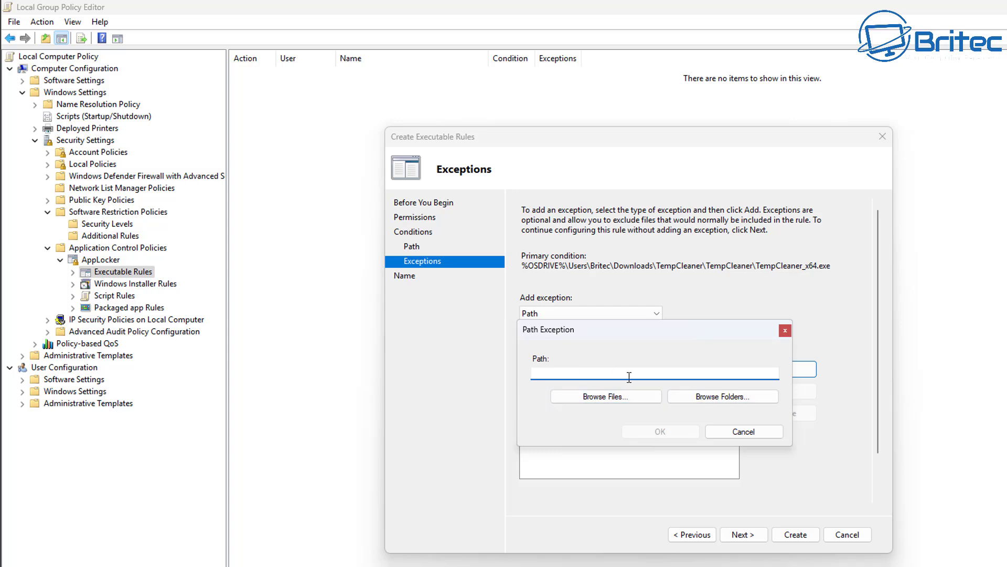
left_click(755, 434)
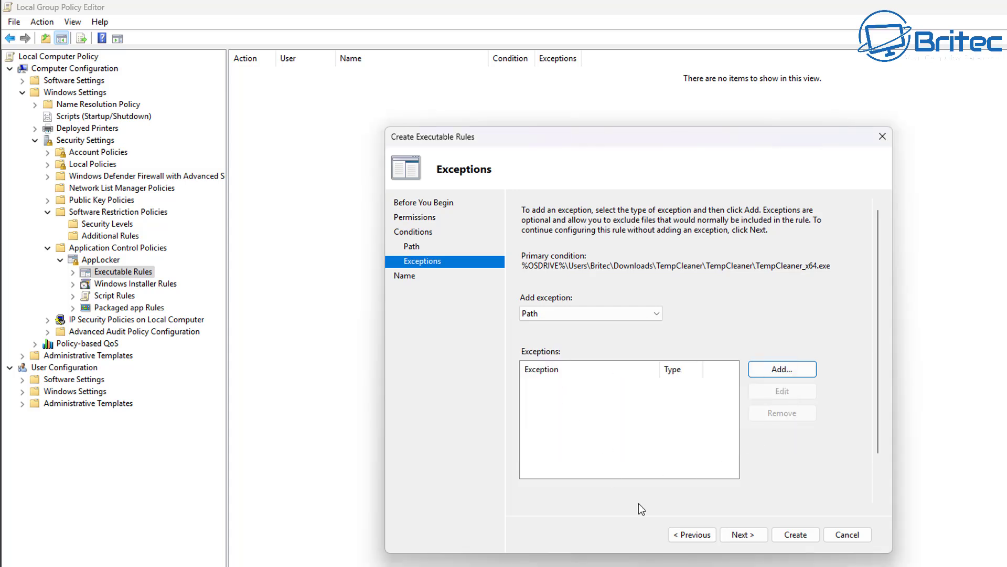
Continue without adding exceptions, create the deny rule under its suggested name, and accept creating the default AppLocker rules.
left_click(744, 535)
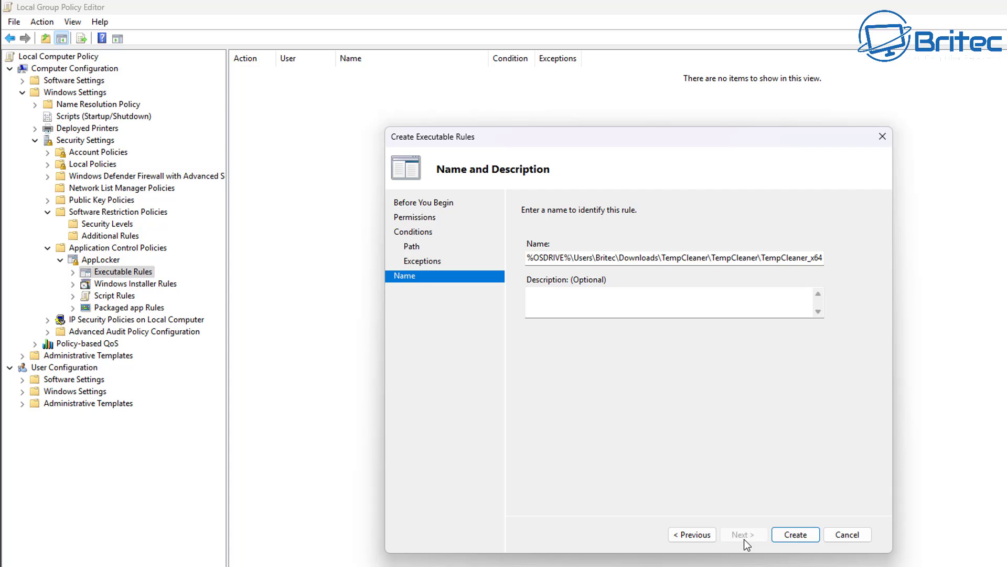
left_click(583, 301)
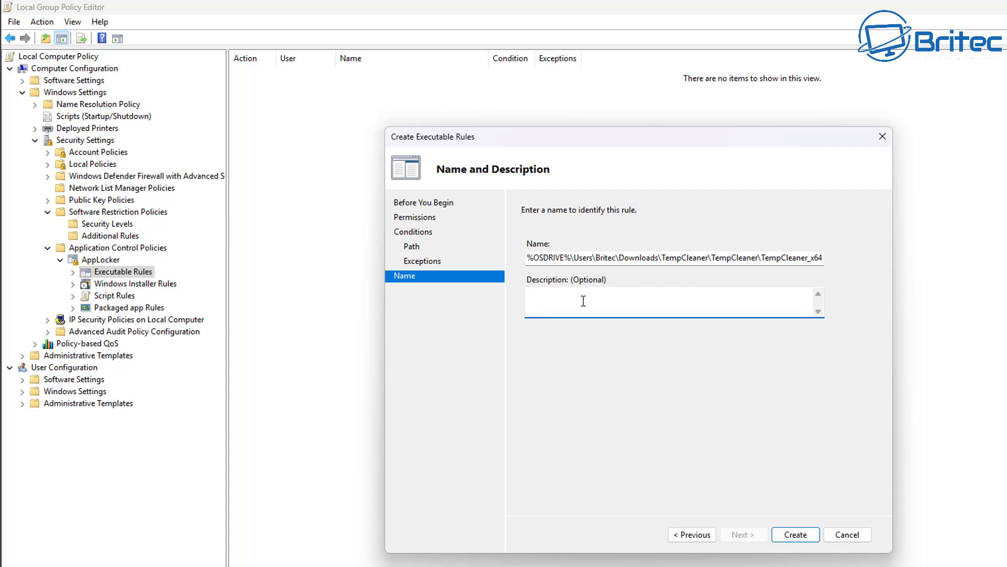
left_click(795, 535)
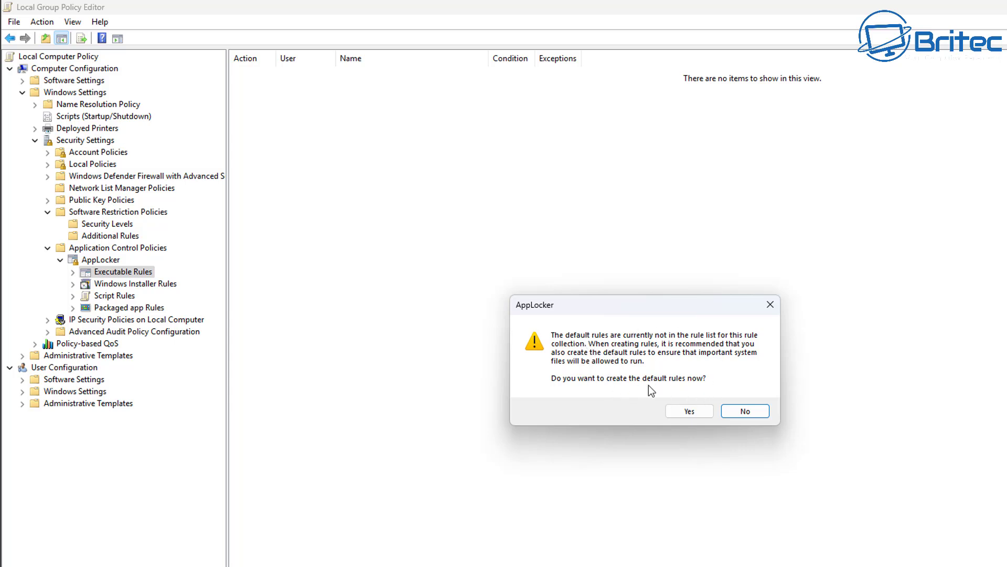
left_click(693, 410)
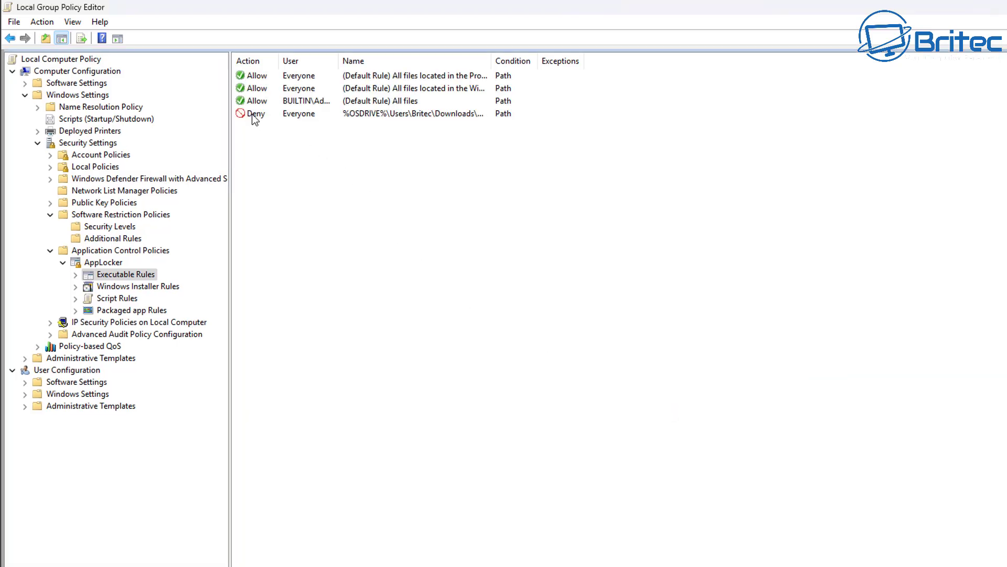
left_click(252, 114)
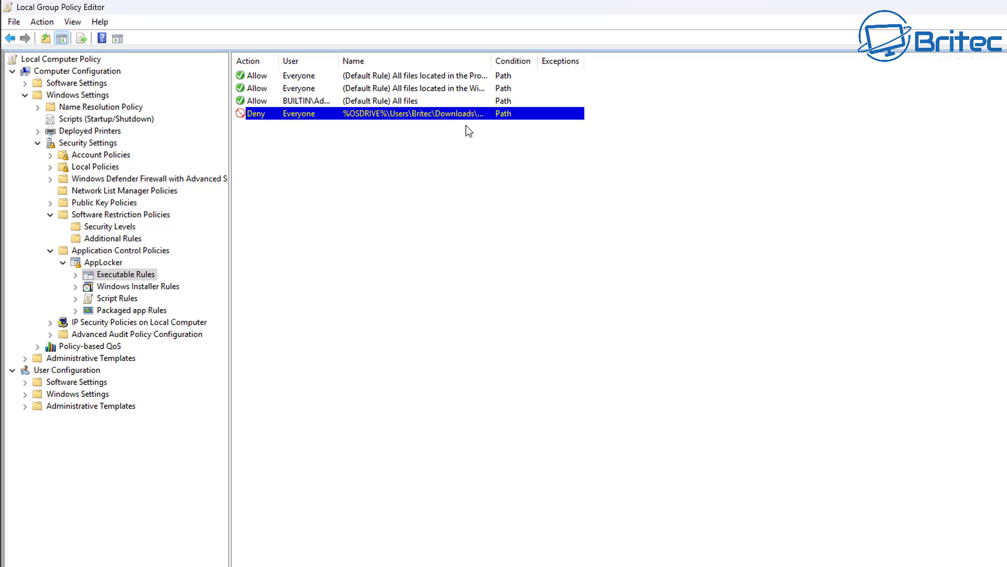
In File Explorer, open the nested TempCleaner folder in Downloads and try running TempCleaner_x64.exe to test the deny rule.
key("super+e")
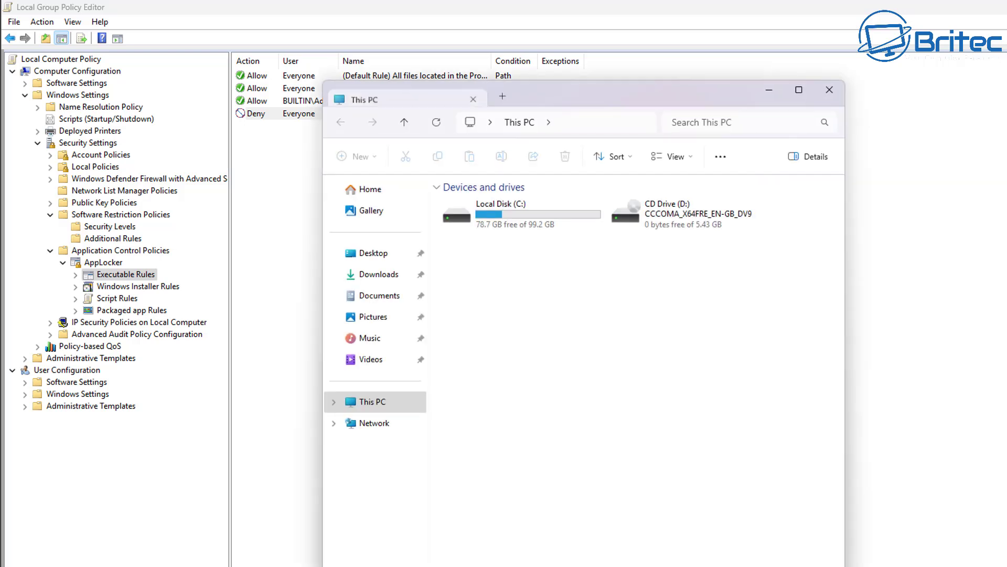
left_click(369, 278)
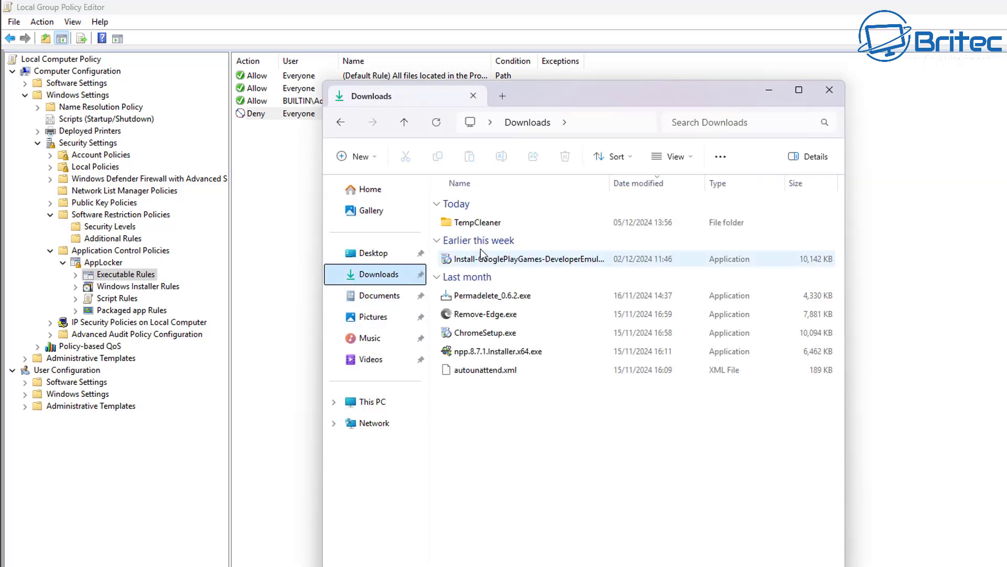
double_click(477, 226)
double_click(477, 225)
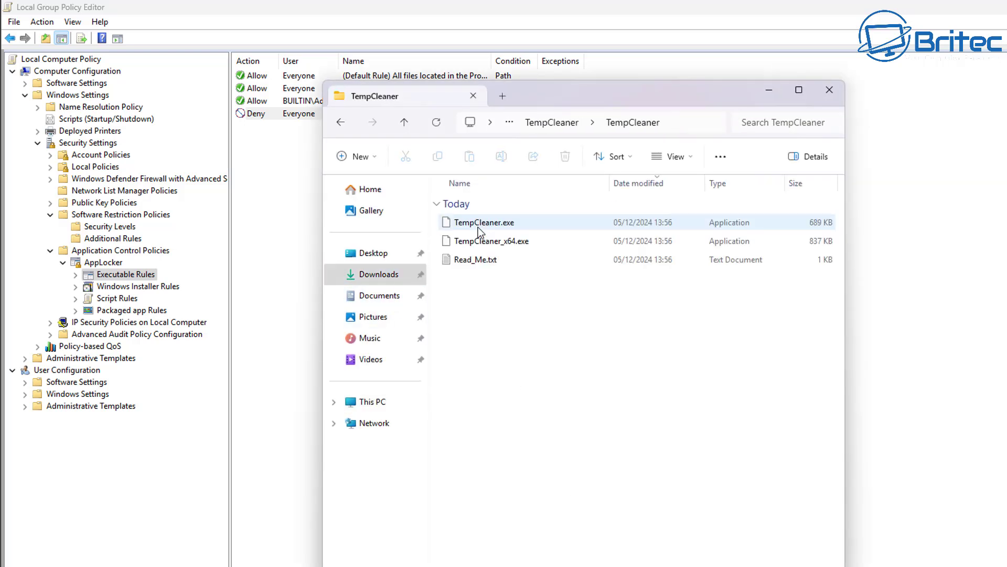
double_click(490, 242)
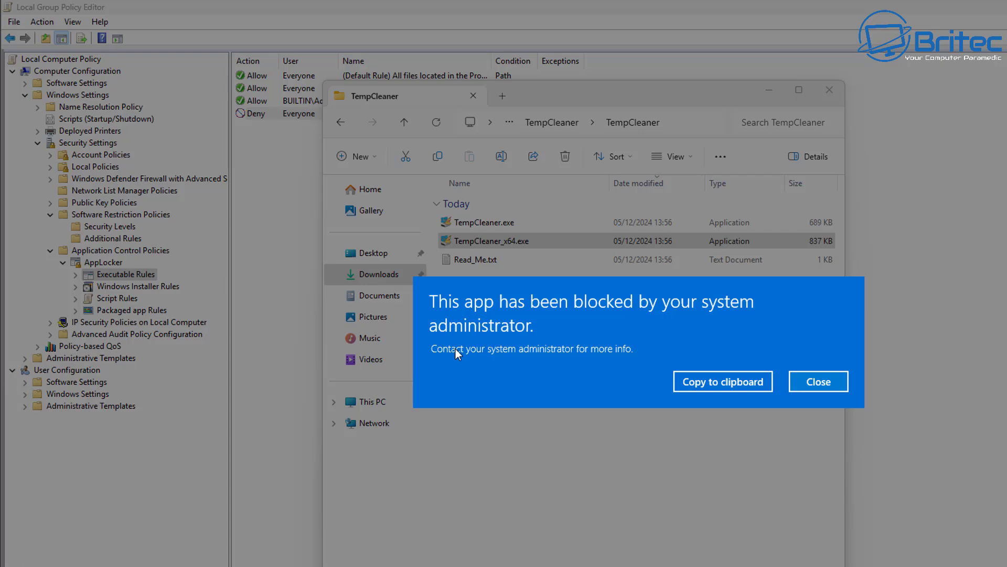
left_click(821, 381)
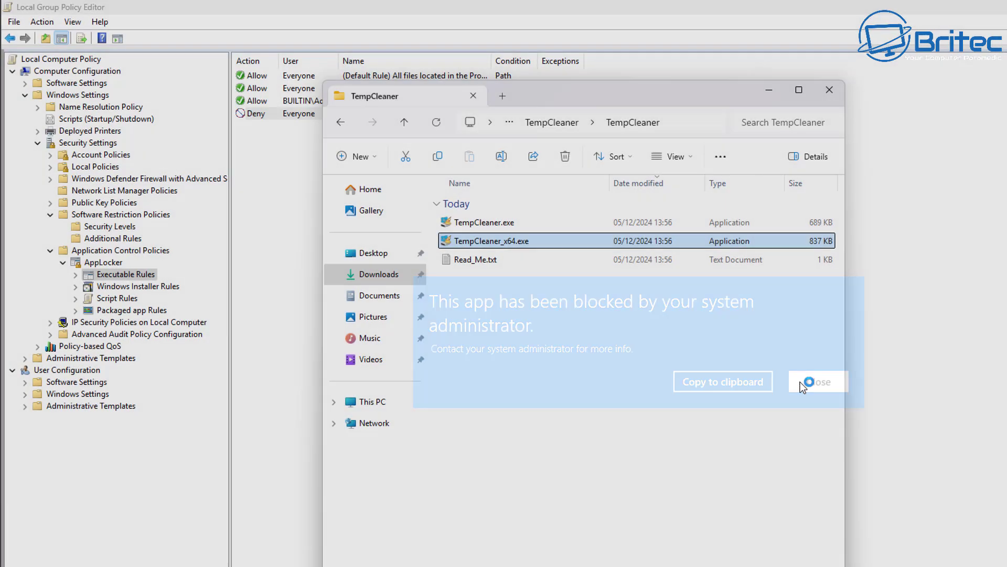
Rename TempCleaner_x64.exe to clean.exe.
right_click(491, 243)
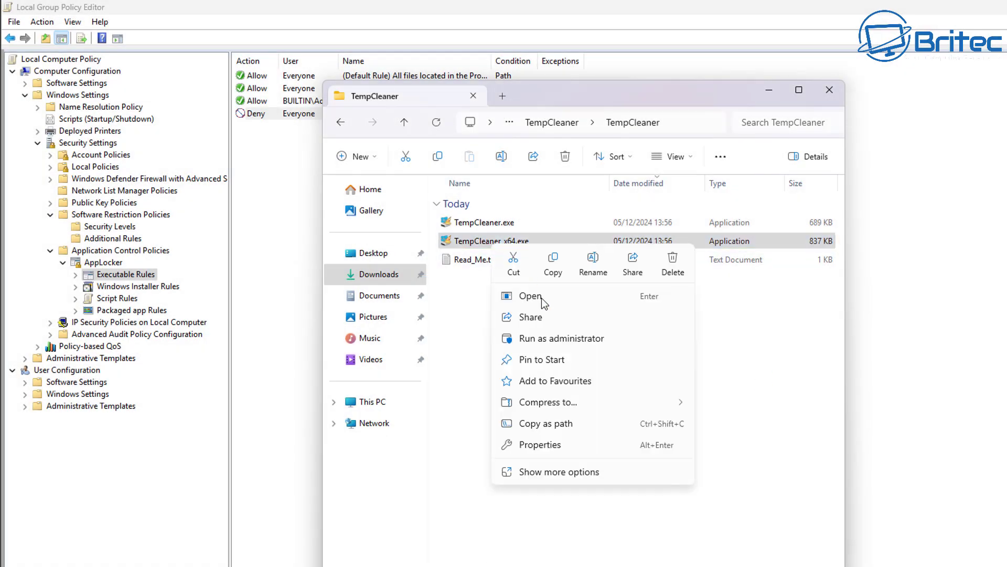
left_click(593, 264)
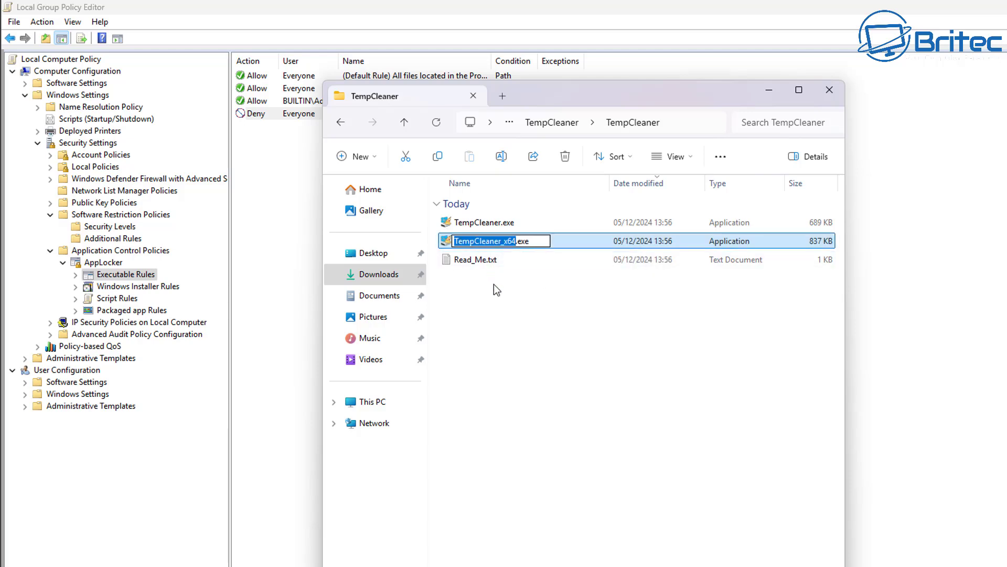
type("clean")
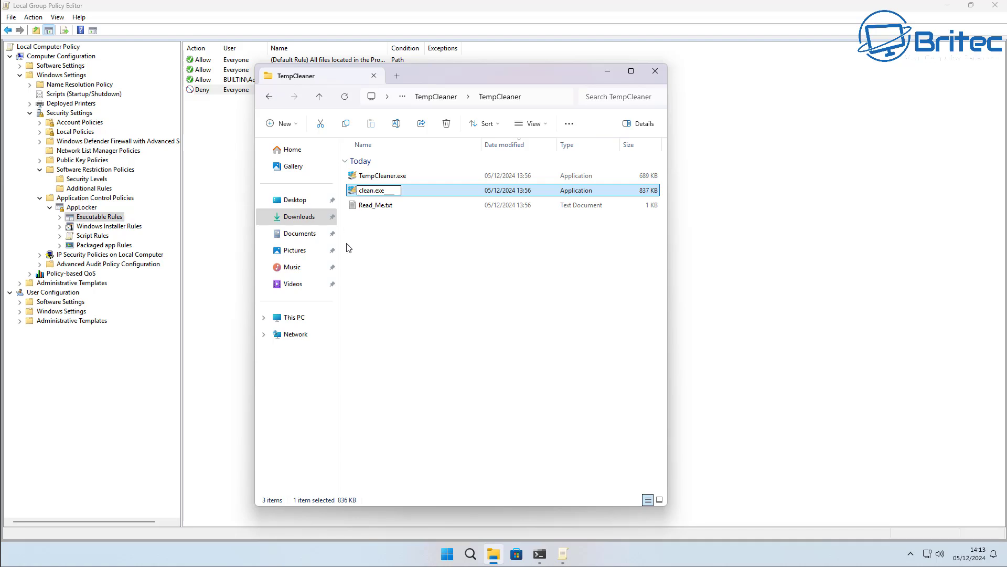
left_click(375, 253)
Run clean.exe to test whether the path rule still applies, and close the folder window.
double_click(372, 192)
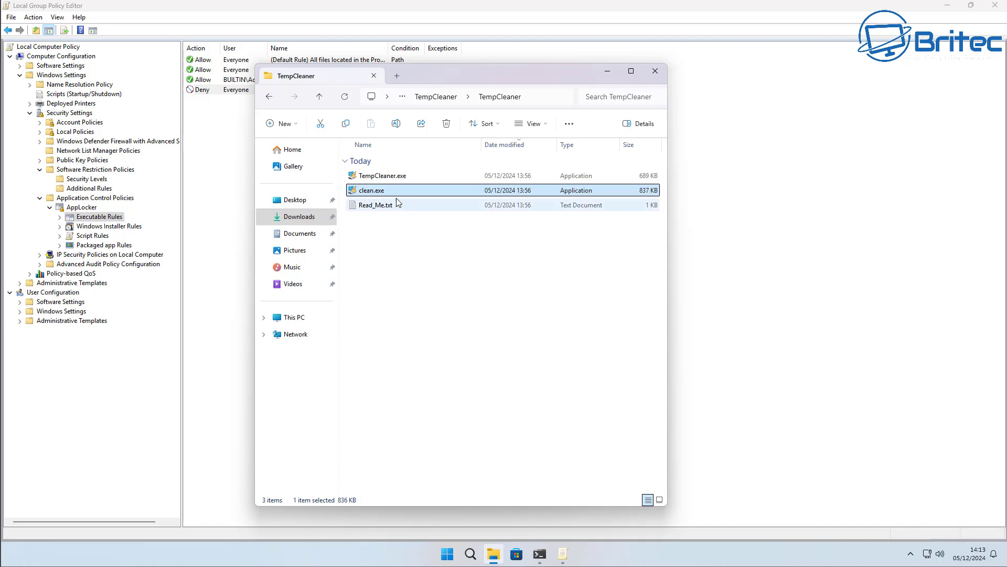
mouse_move(370, 194)
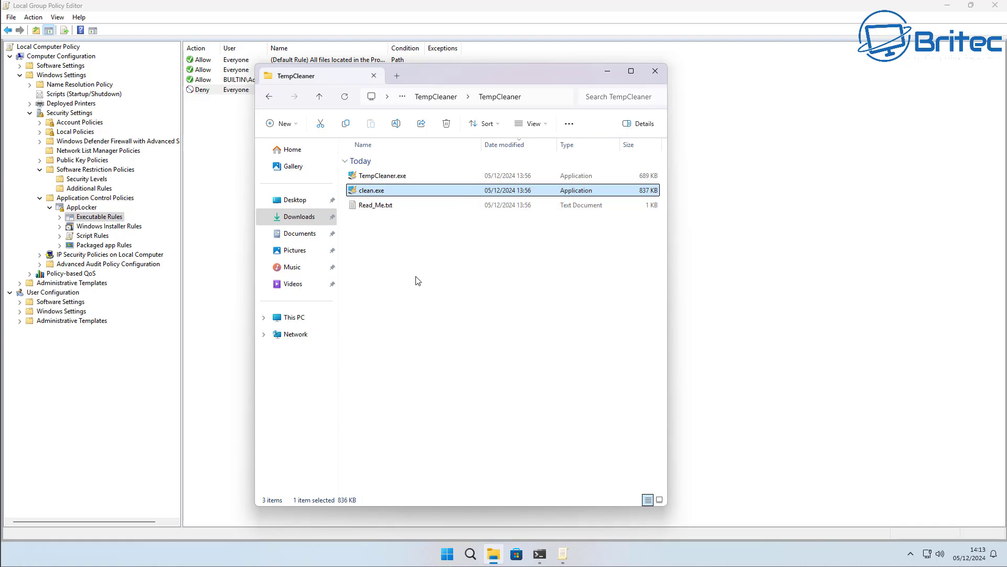
right_click(370, 193)
left_click(566, 274)
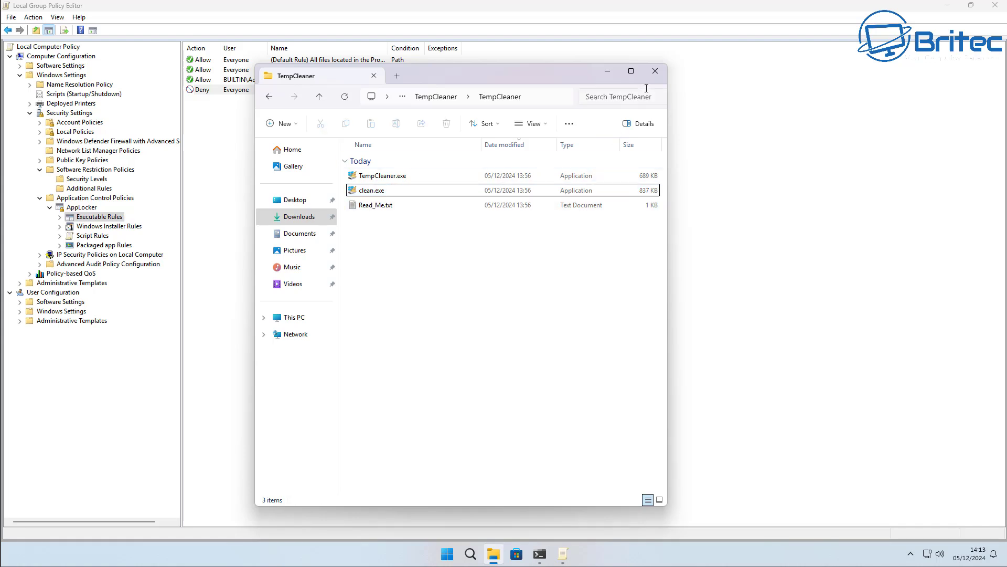
left_click(366, 193)
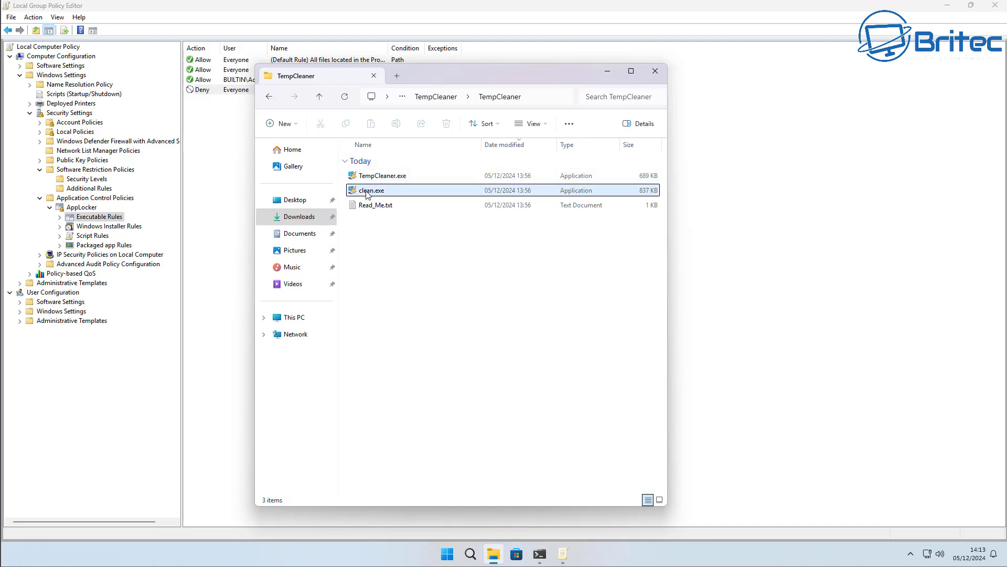
mouse_move(367, 194)
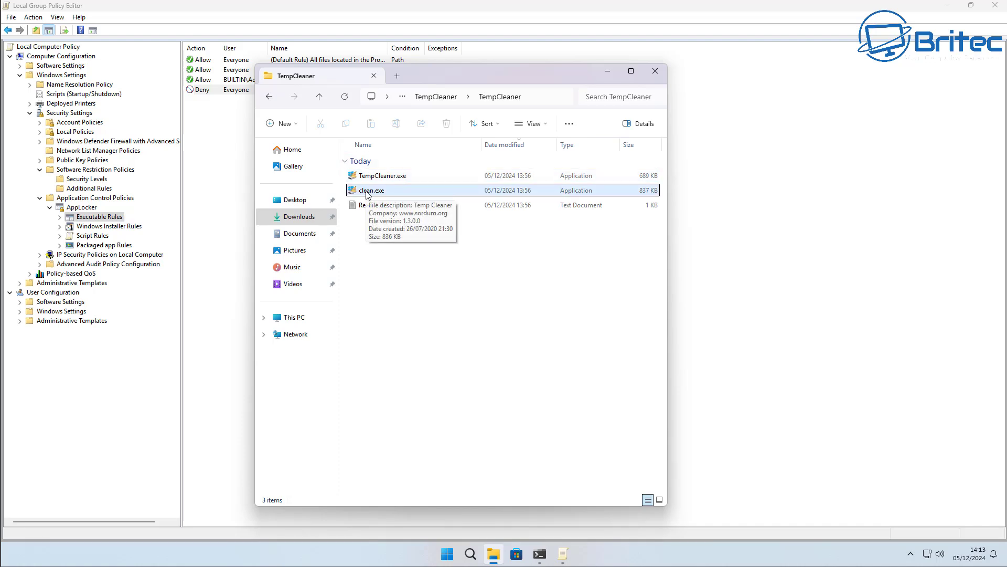
left_click(654, 73)
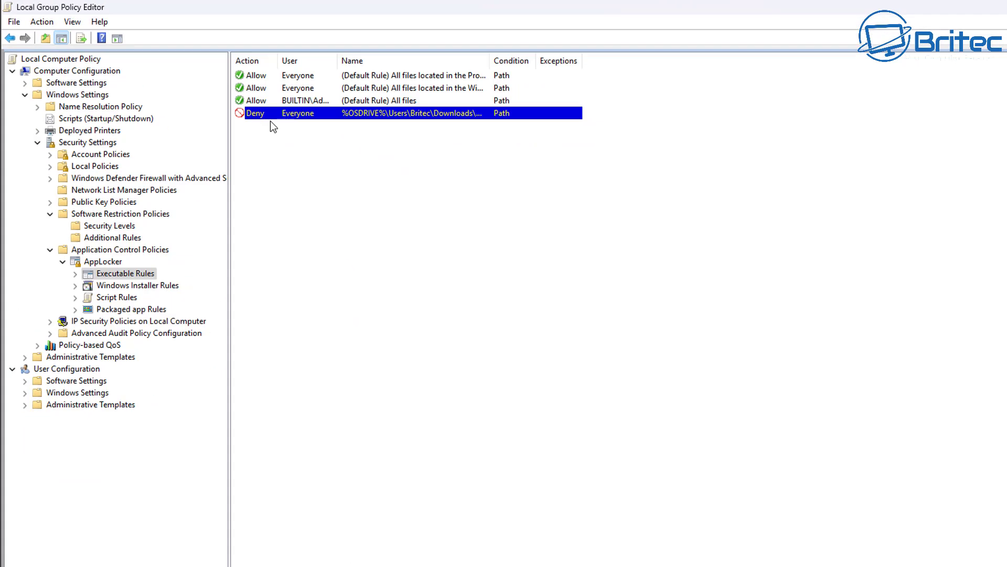
In the Local Group Policy Editor, start a new executable rule with the Deny action for Everyone and File hash as its primary condition.
right_click(344, 168)
left_click(382, 176)
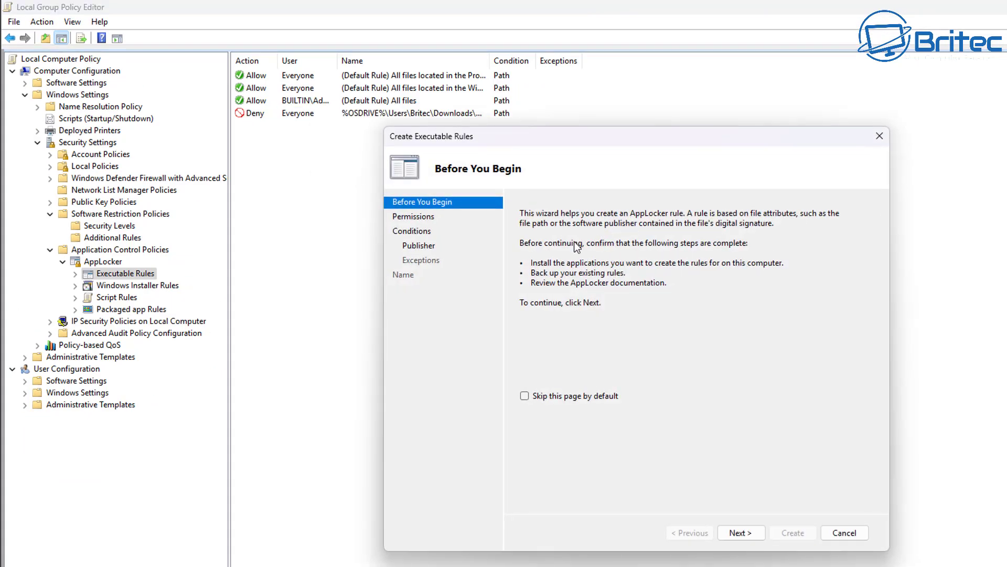
left_click(413, 217)
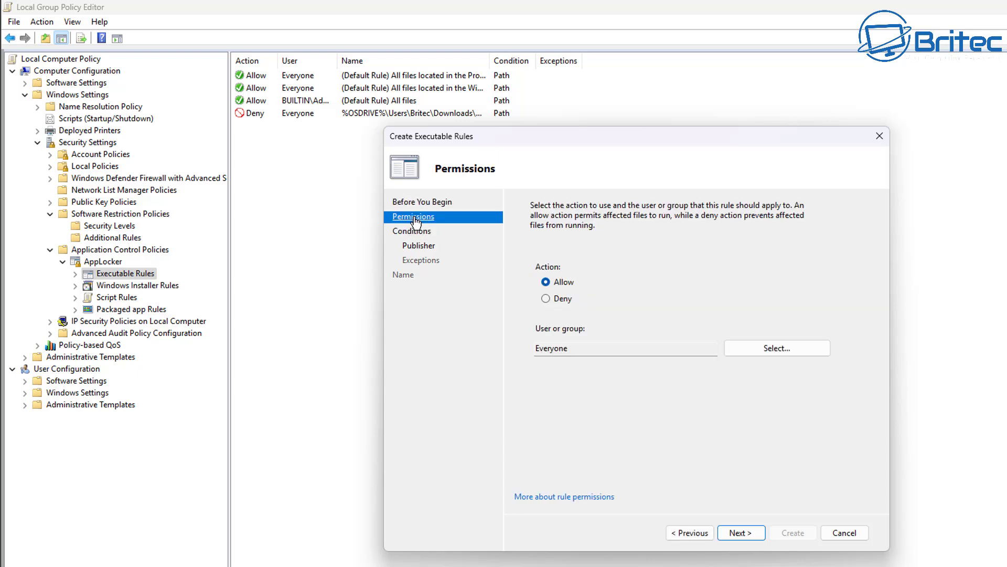
left_click(546, 298)
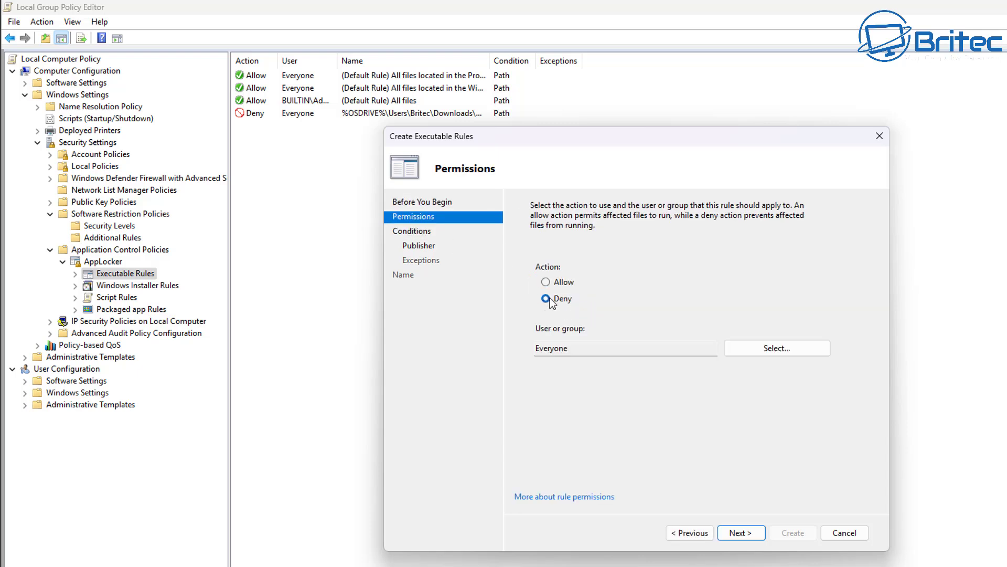
left_click(412, 232)
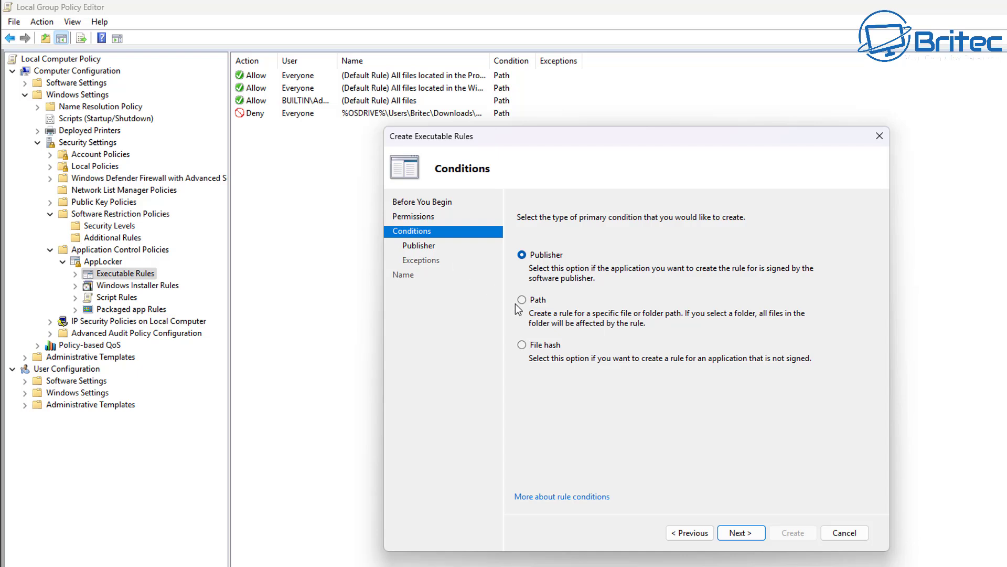
left_click(522, 346)
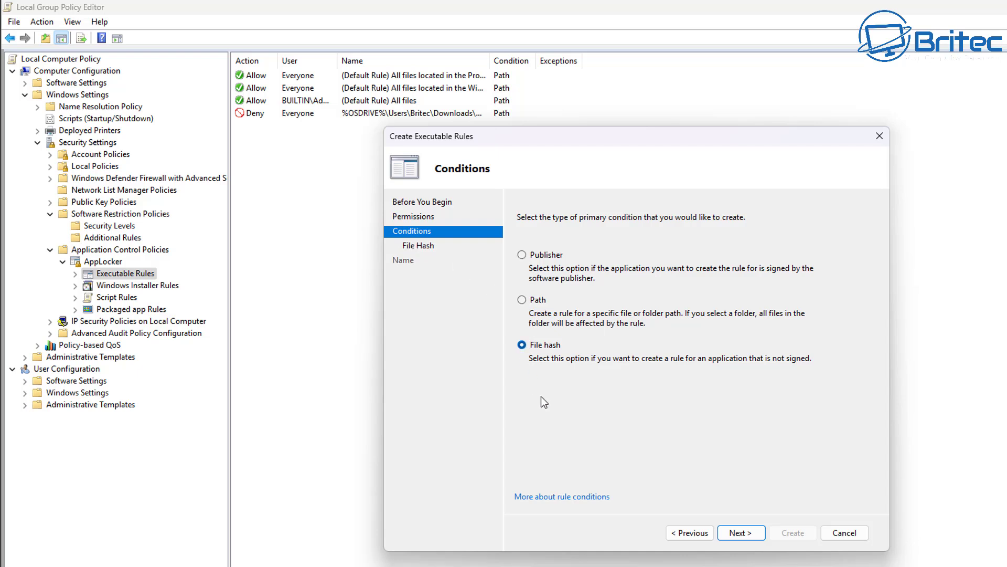
left_click(757, 537)
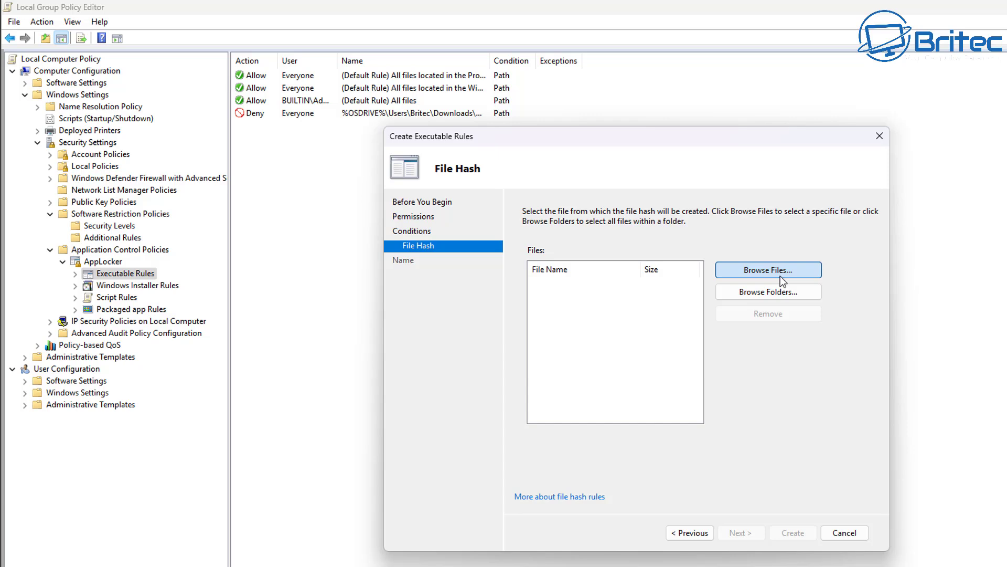
Add clean.exe from the nested TempCleaner folder as the hashed file and create the rule with the name clean.exe.
left_click(780, 276)
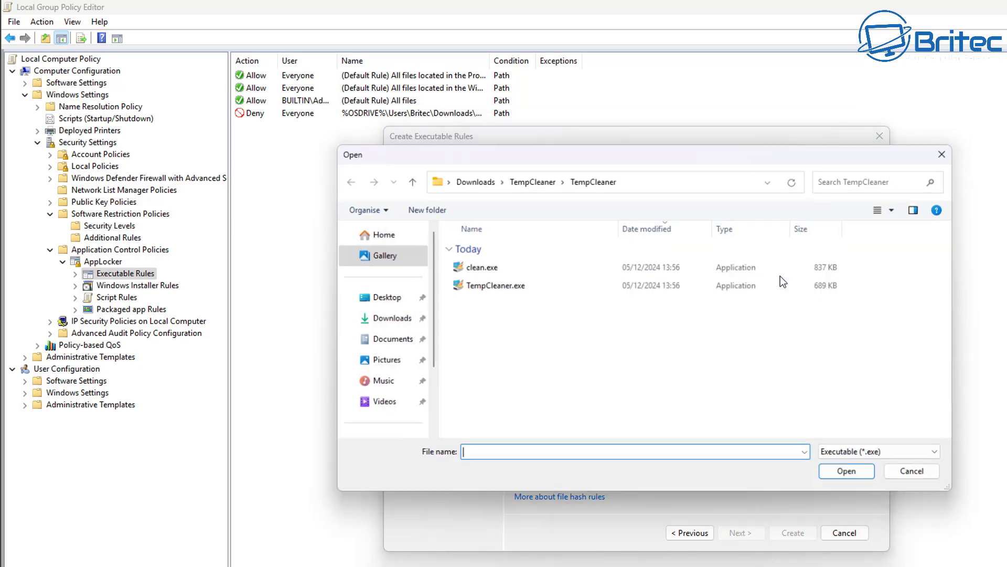
left_click(474, 268)
left_click(838, 478)
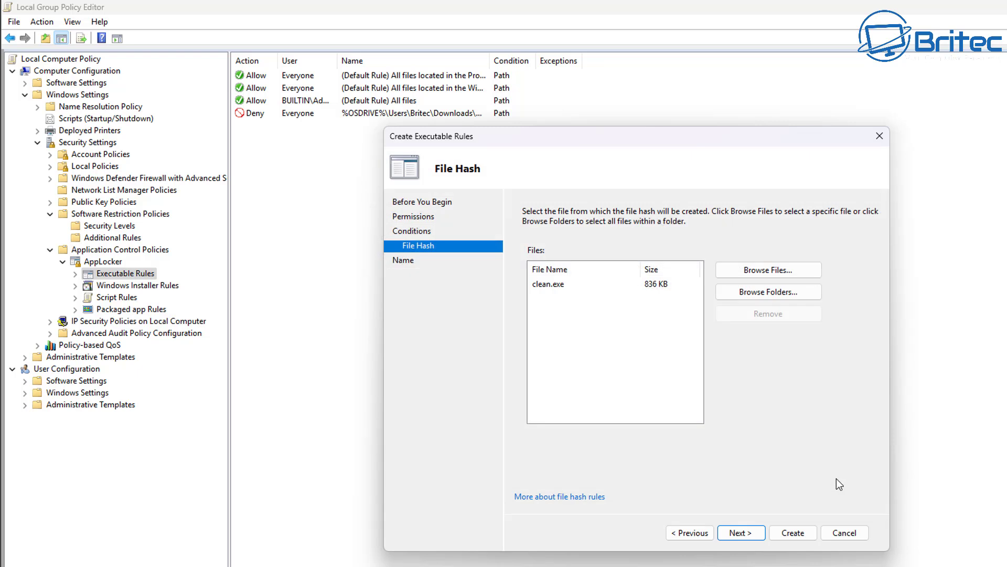
left_click(743, 535)
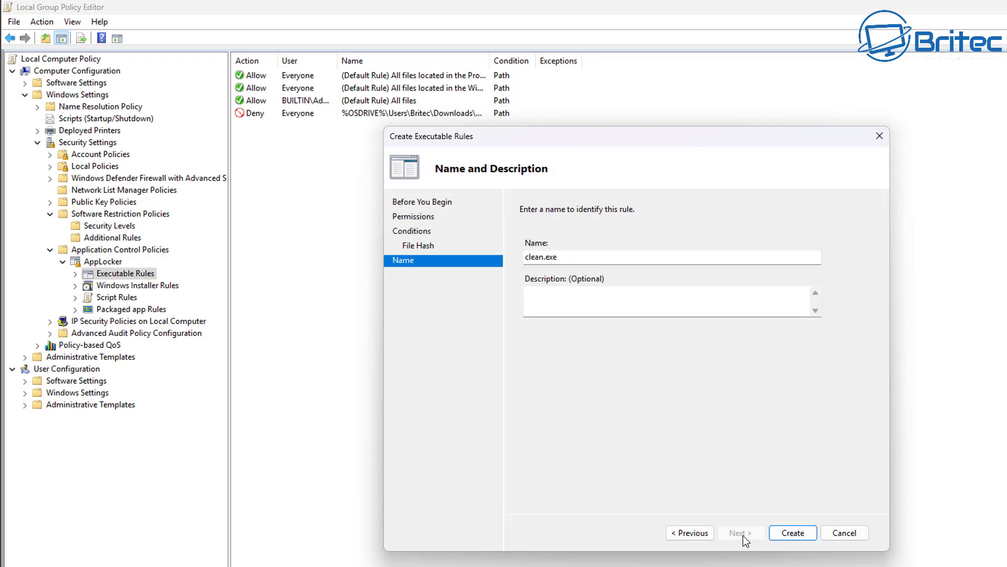
left_click(777, 533)
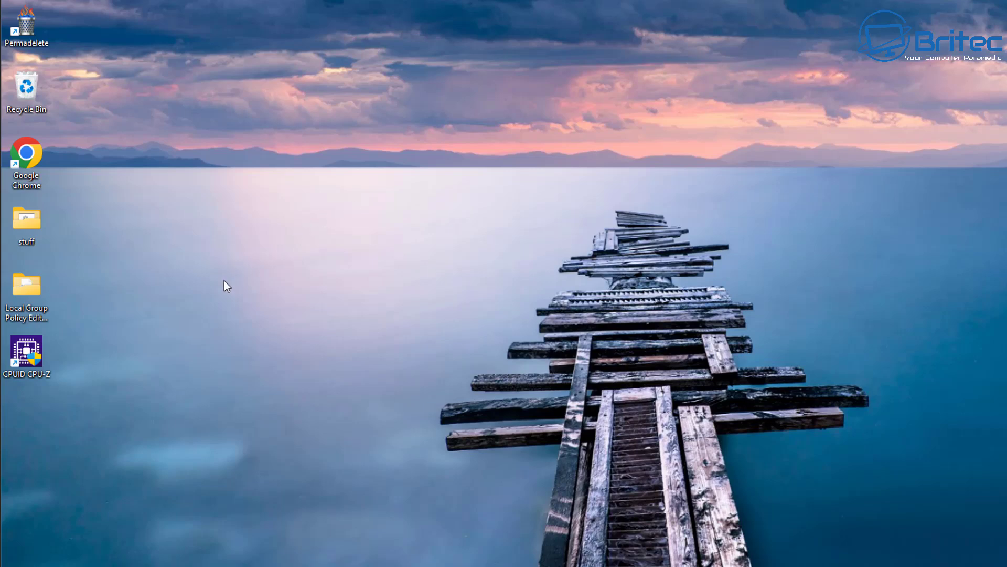
Open the nested TempCleaner folder in Downloads, run clean.exe to test the file hash rule, and dismiss the notice.
key("super+e")
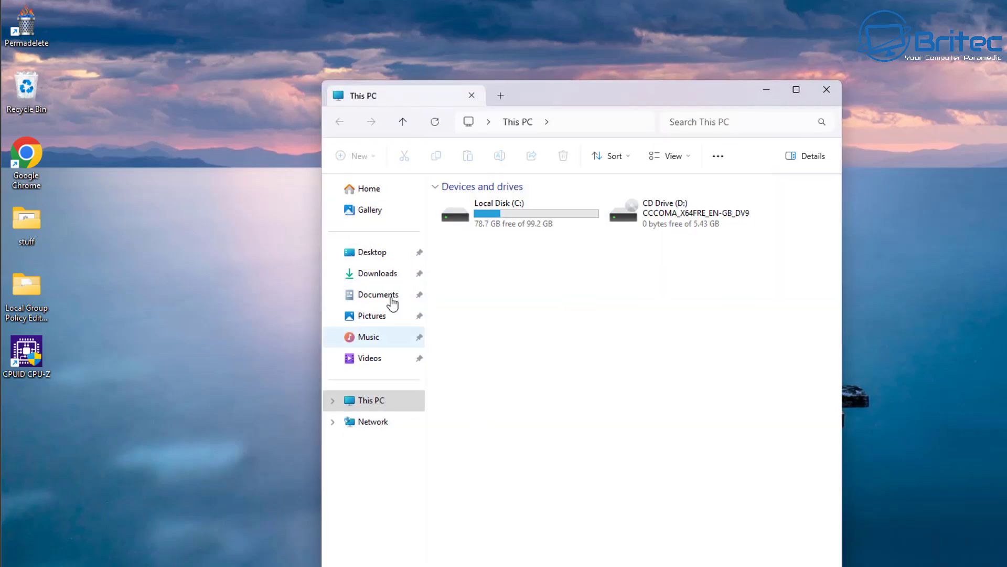
left_click(378, 275)
double_click(471, 224)
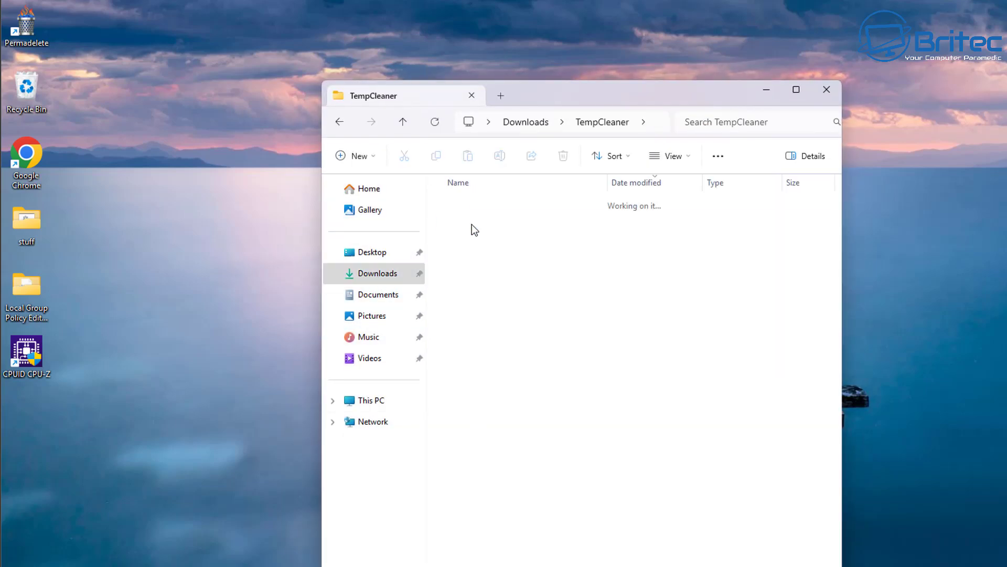
left_click(471, 224)
double_click(471, 225)
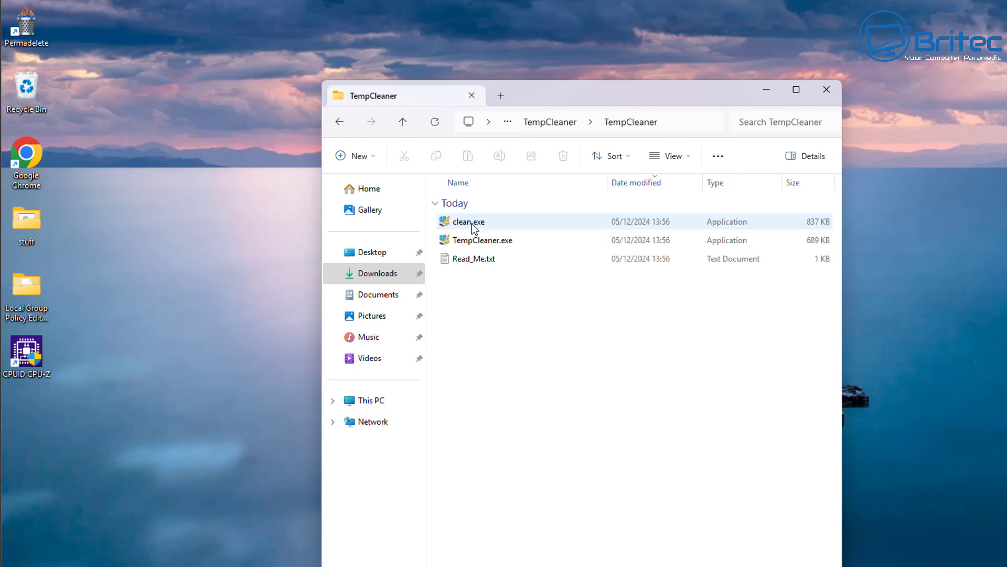
double_click(471, 219)
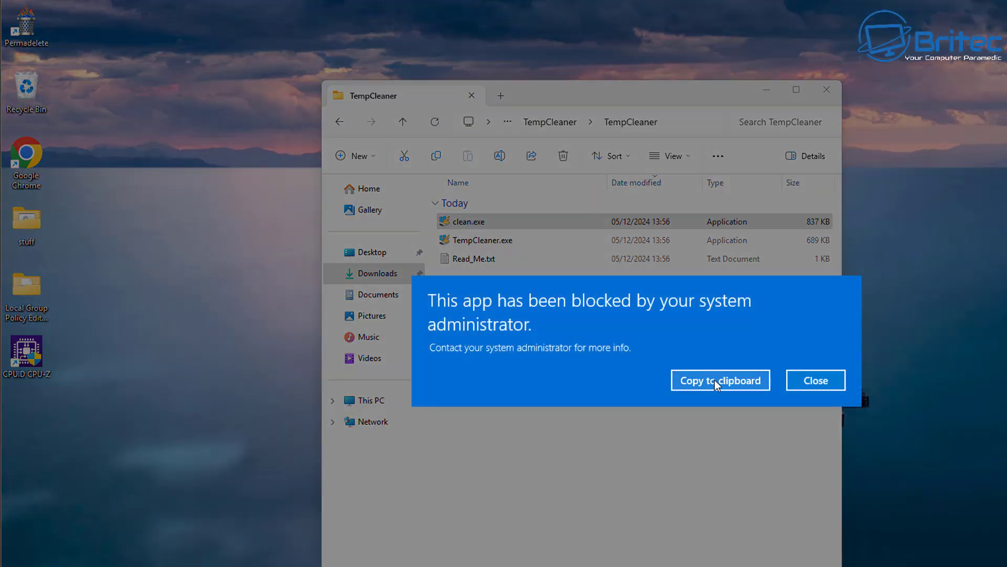
left_click(813, 380)
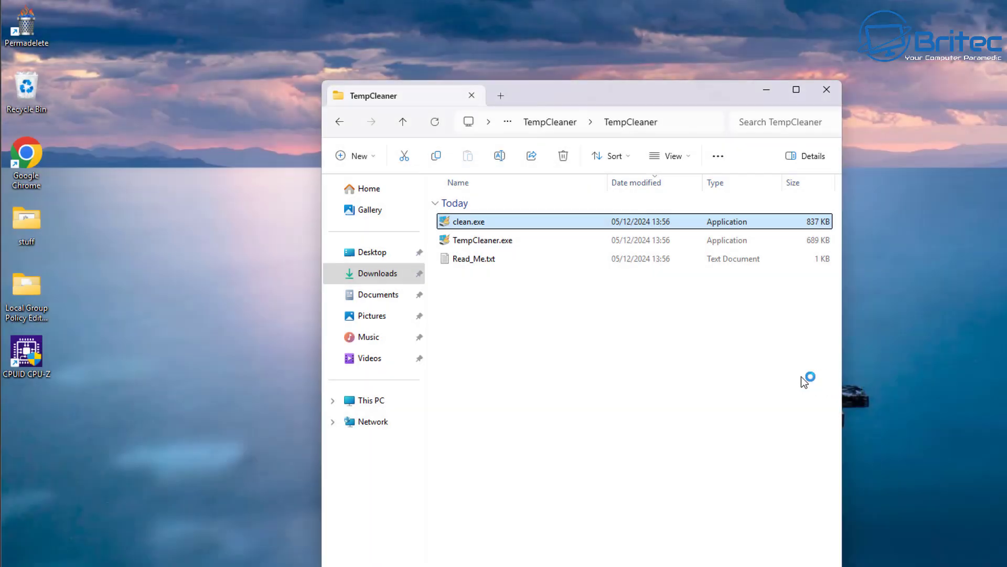
Rename clean.exe to clean2.exe and run it to test whether the file hash rule still applies.
right_click(461, 224)
left_click(560, 244)
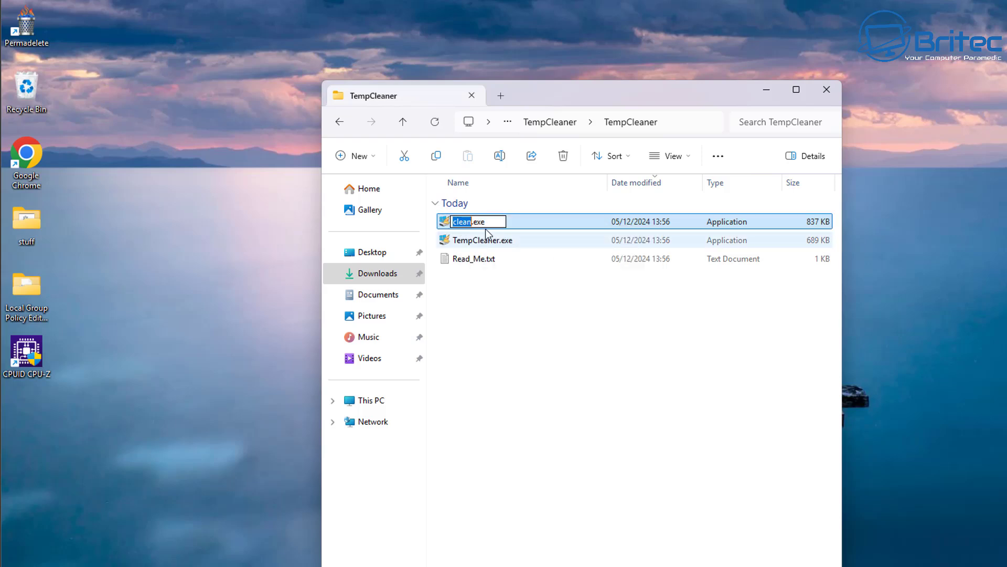
key("Right")
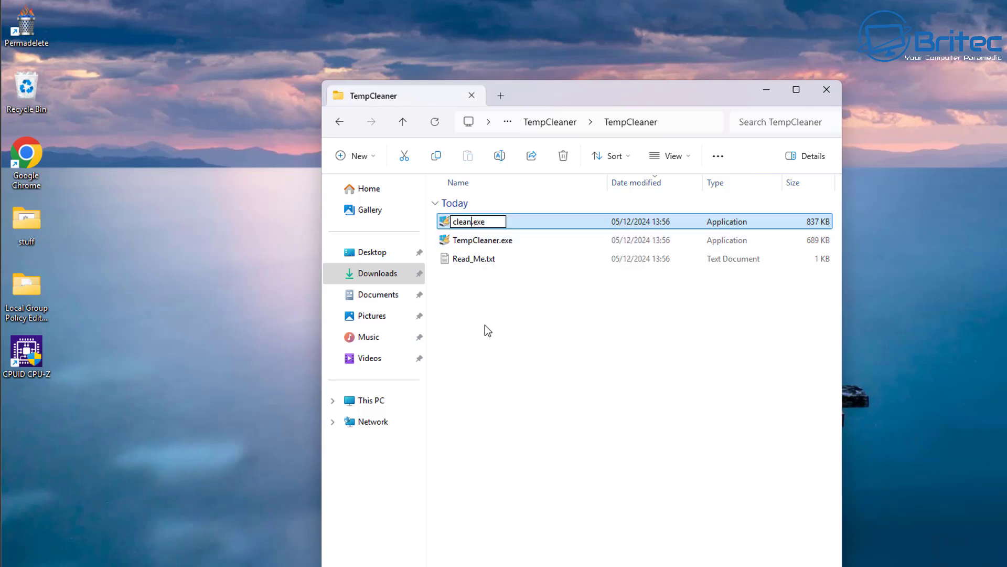
type("2")
left_click(502, 310)
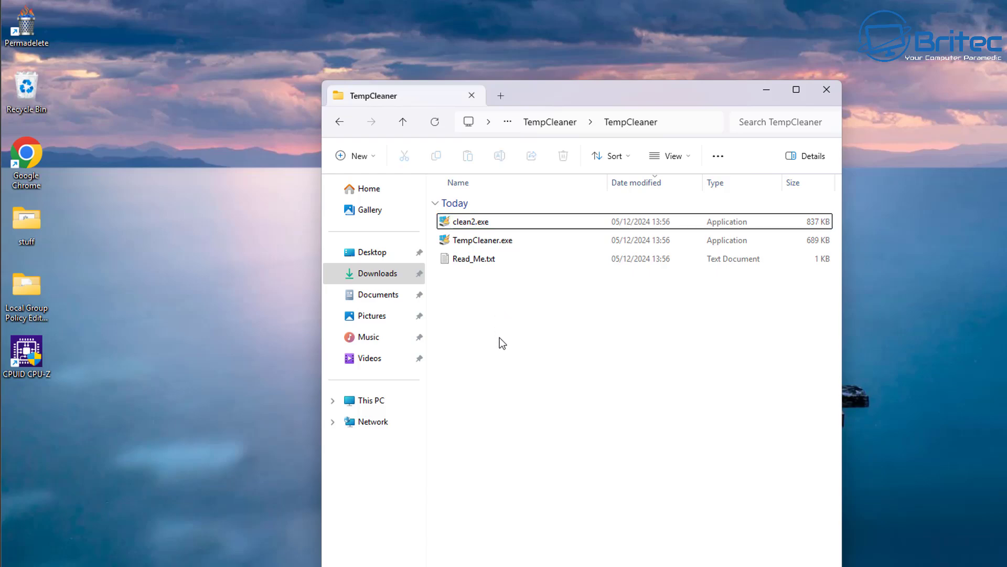
double_click(473, 223)
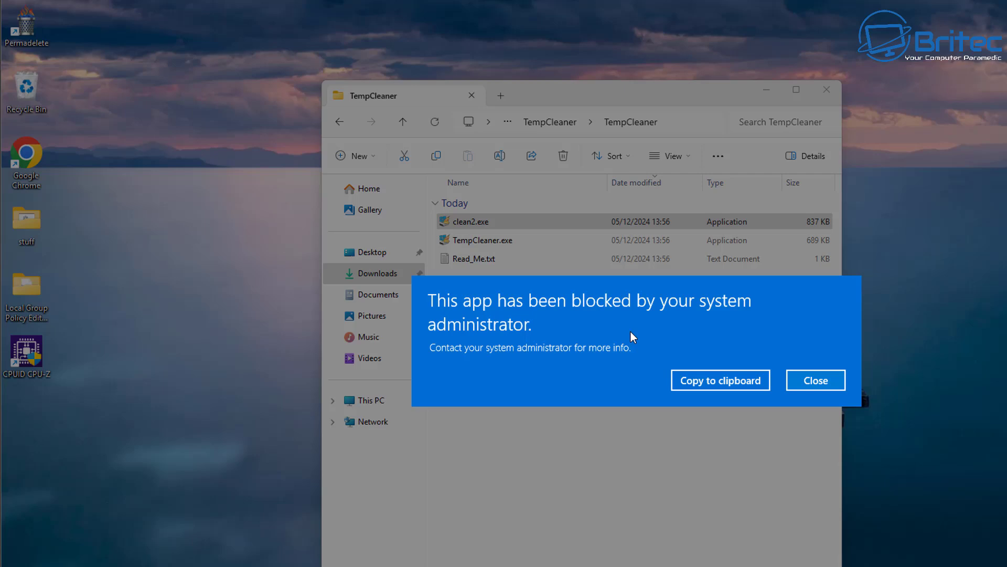
left_click(814, 381)
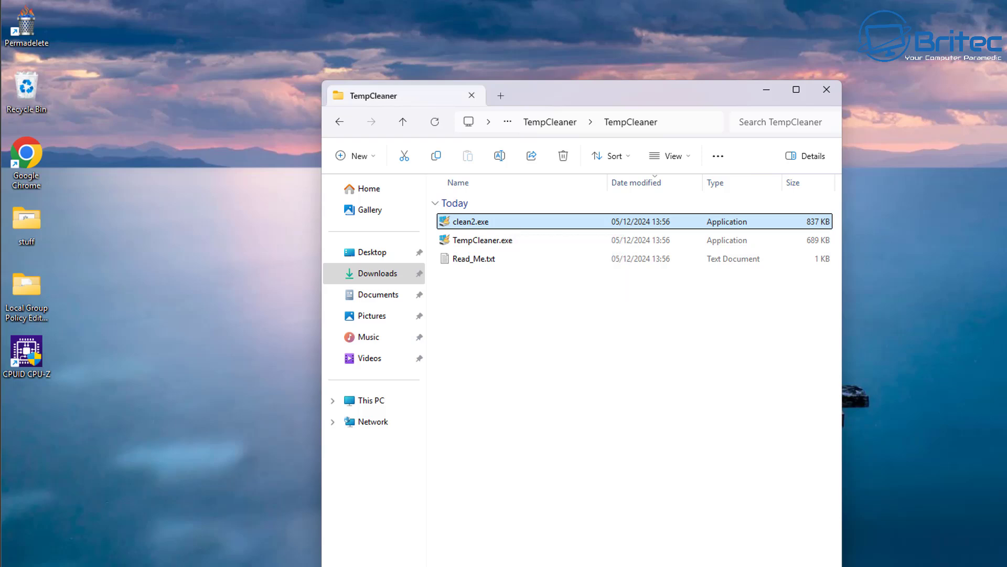
Rename clean2.exe to clean6.exe and run it to test the file hash rule again.
right_click(468, 225)
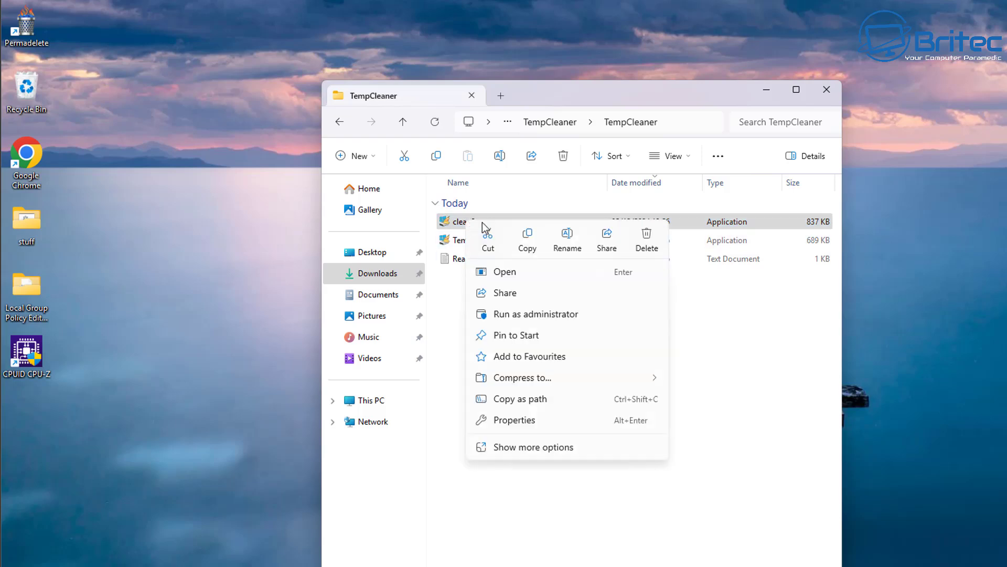
left_click(569, 239)
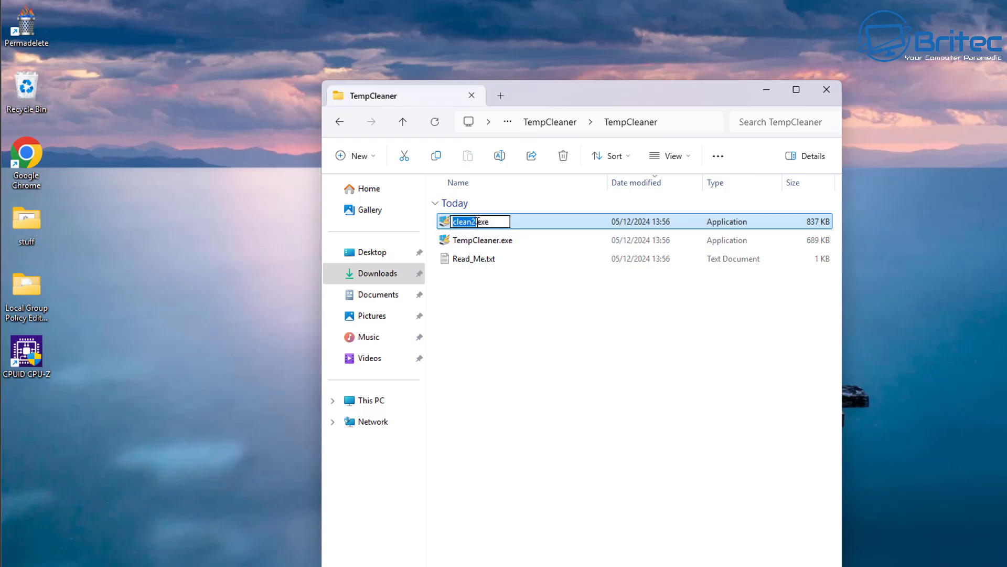
left_click(478, 223)
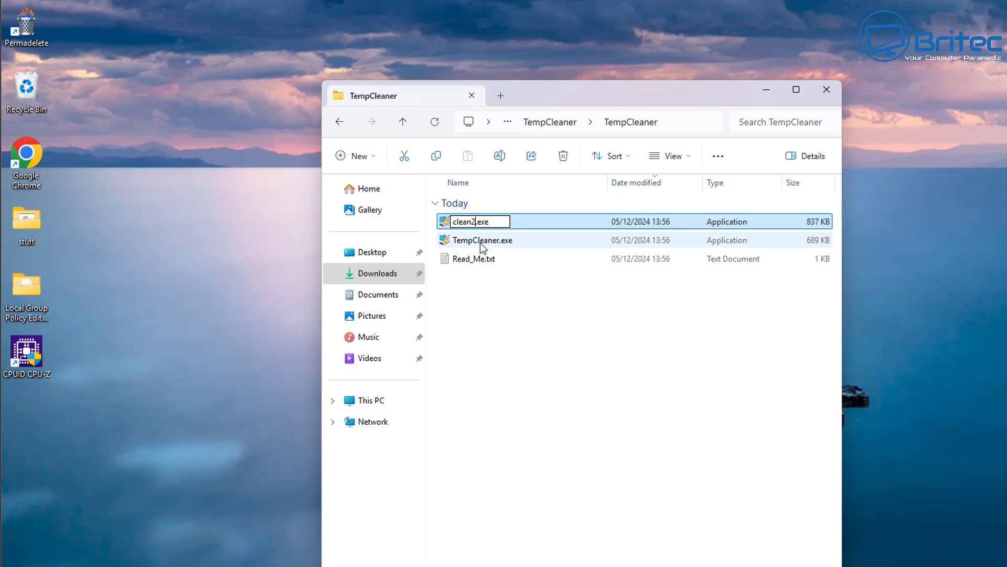
key("BackSpace")
type("6")
left_click(475, 367)
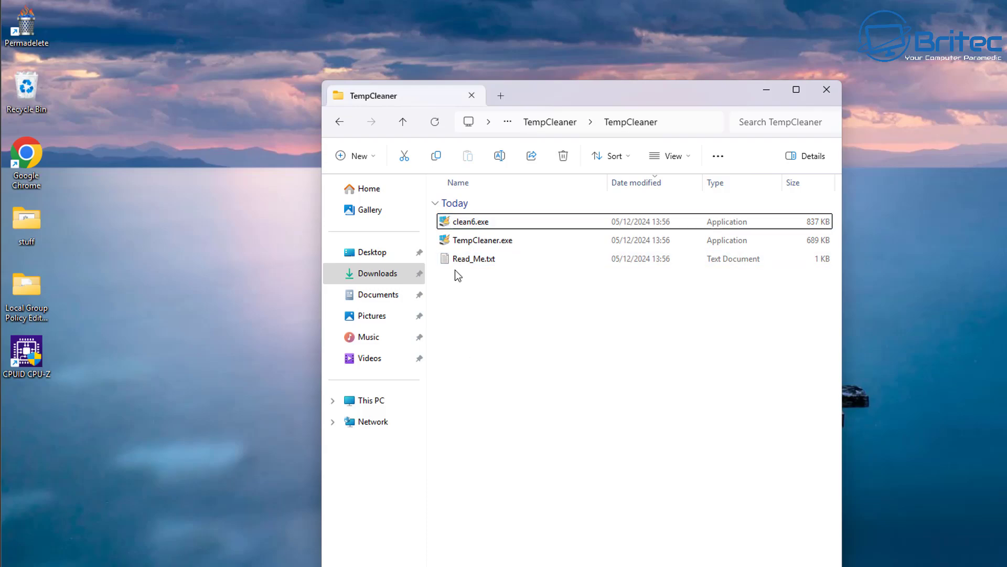
double_click(457, 224)
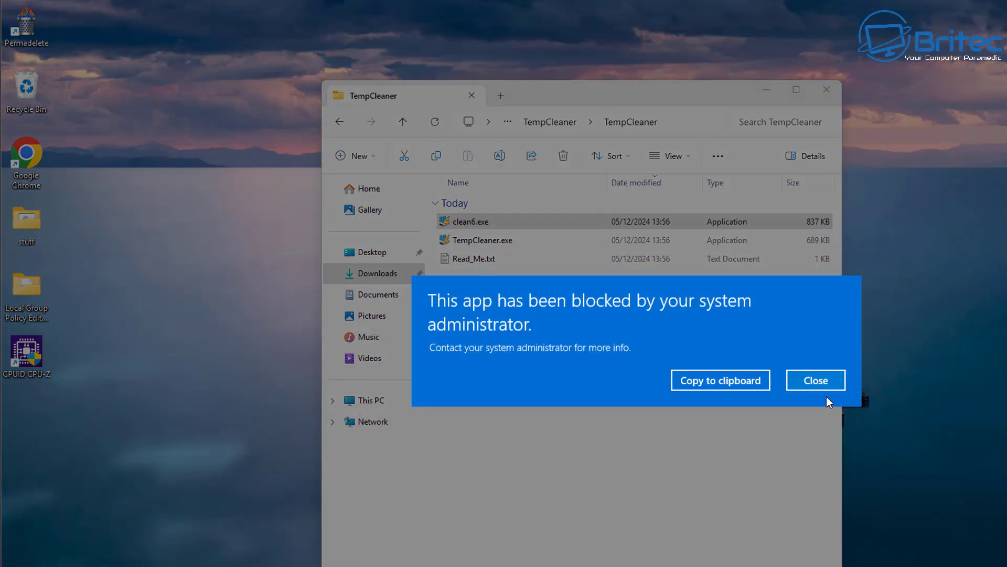
left_click(824, 387)
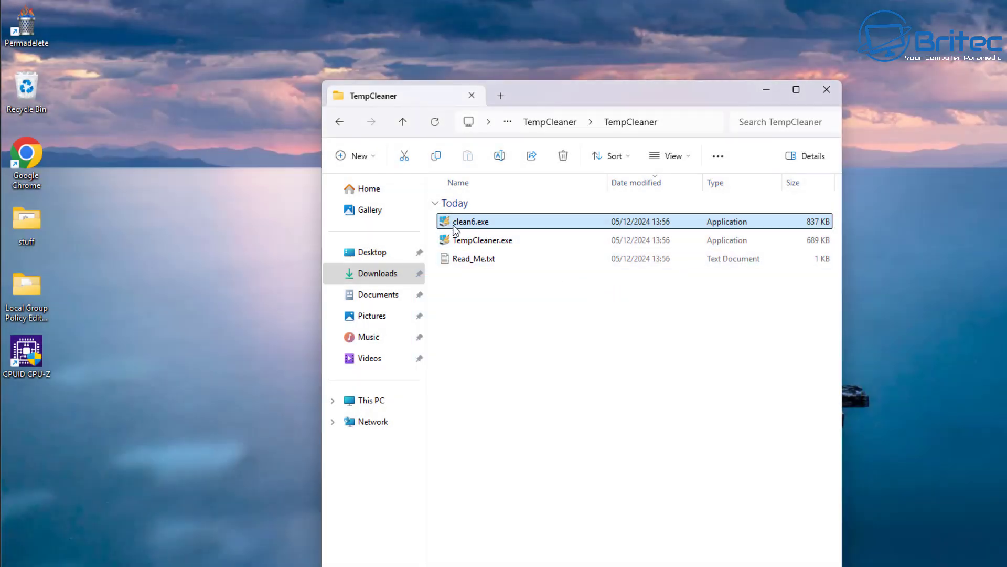
In the Local Group Policy Editor, delete the clean.exe file hash deny rule and the Downloads path deny rule from AppLocker's executable rules.
mouse_move(455, 229)
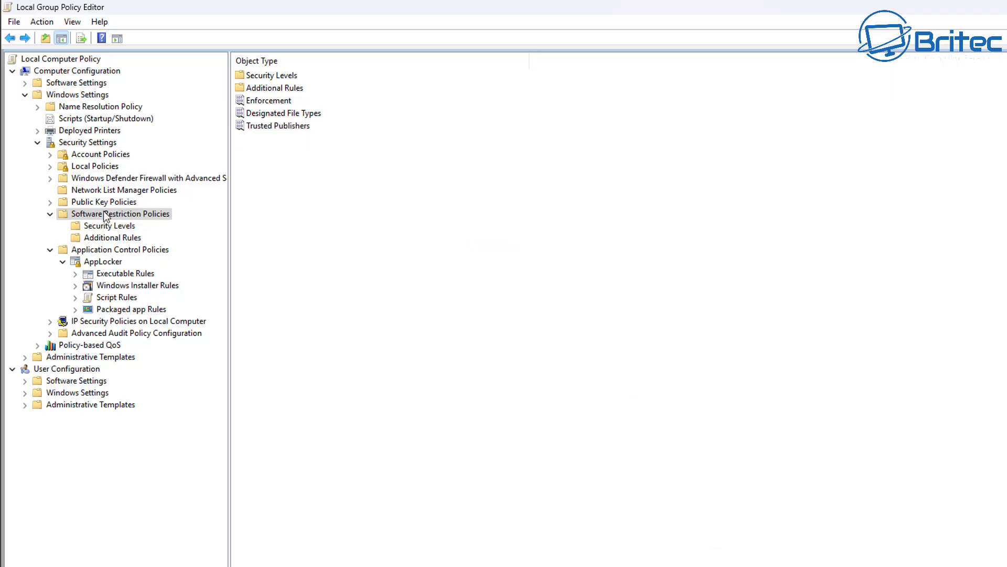
left_click(110, 263)
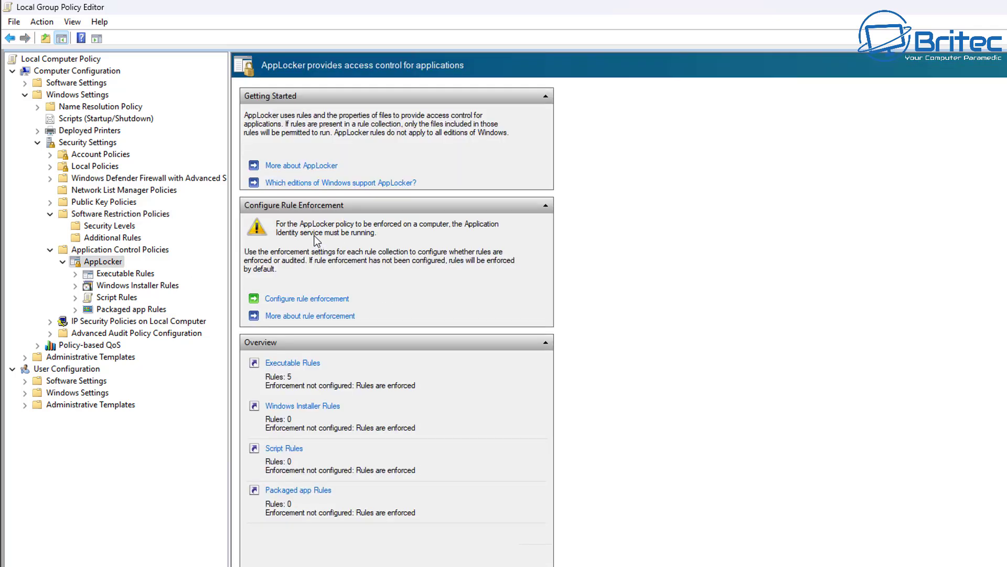
left_click(305, 363)
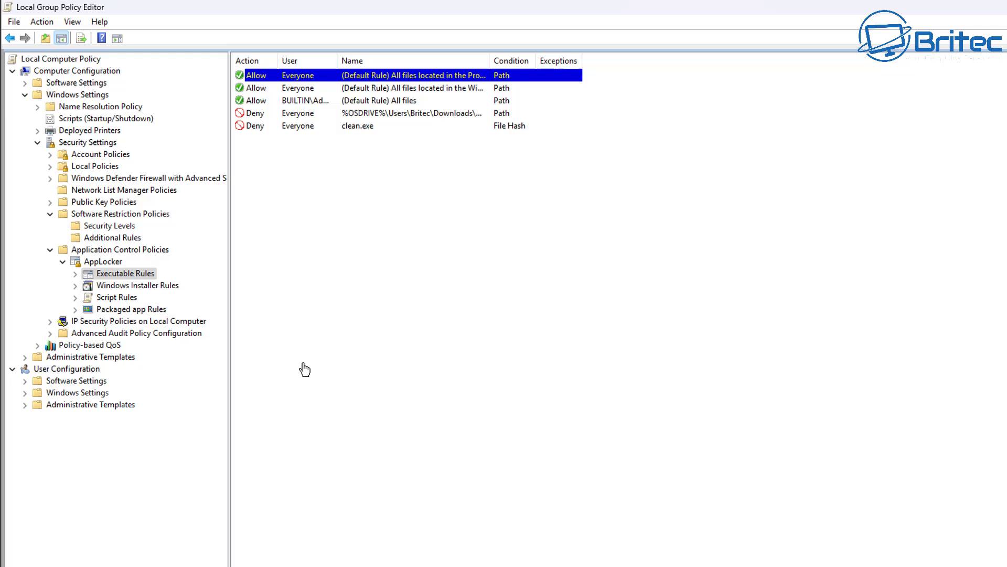
left_click(302, 126)
key("Delete")
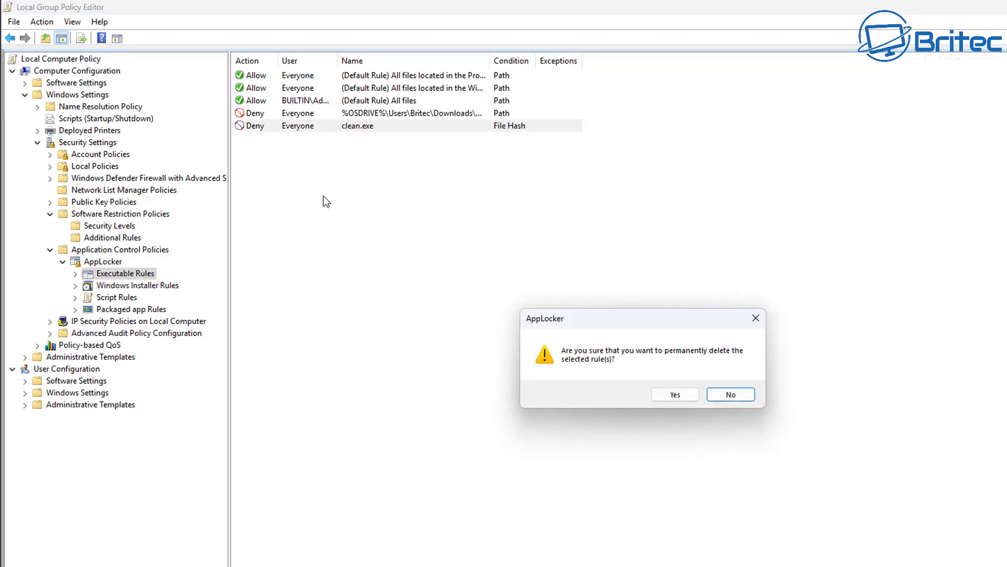
left_click(674, 395)
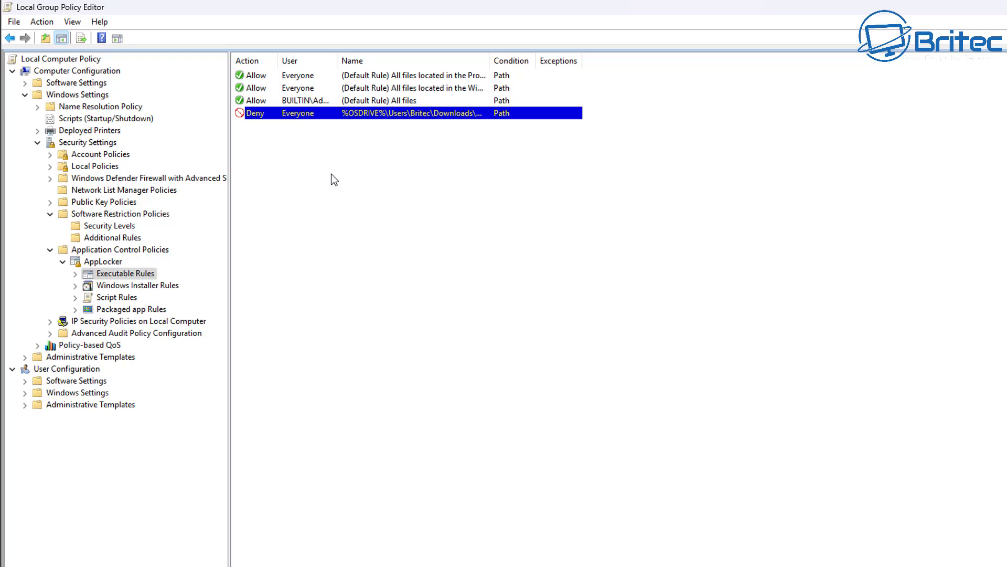
right_click(290, 112)
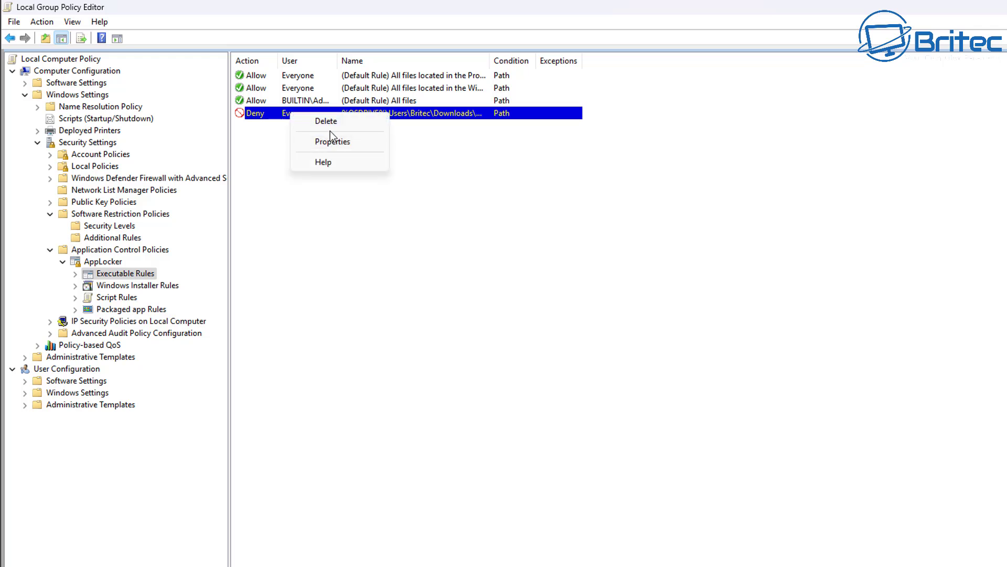
left_click(329, 125)
left_click(673, 393)
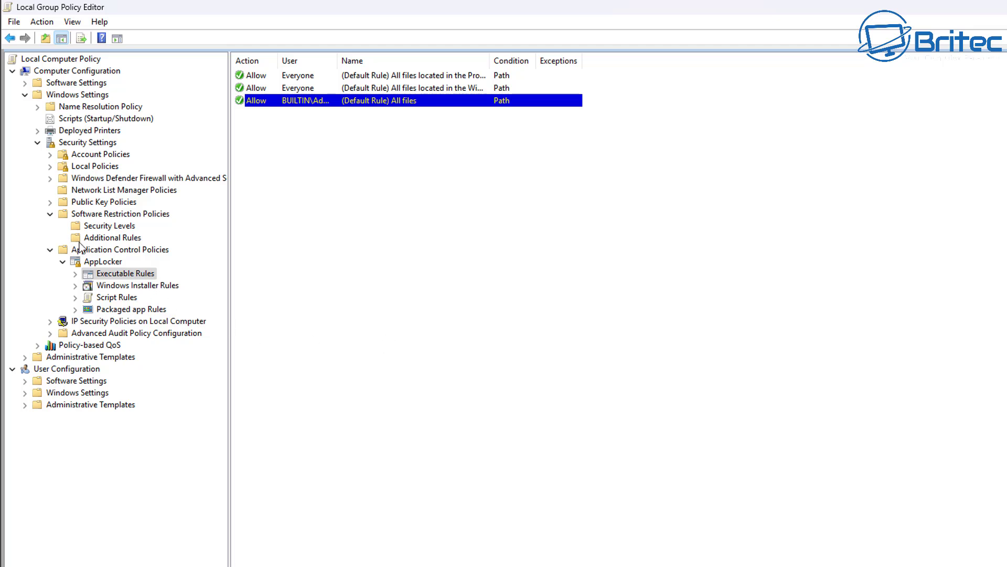
Collapse the expanded policy branches and open Additional Rules under Software Restriction Policies in Security Settings.
left_click(50, 213)
left_click(50, 225)
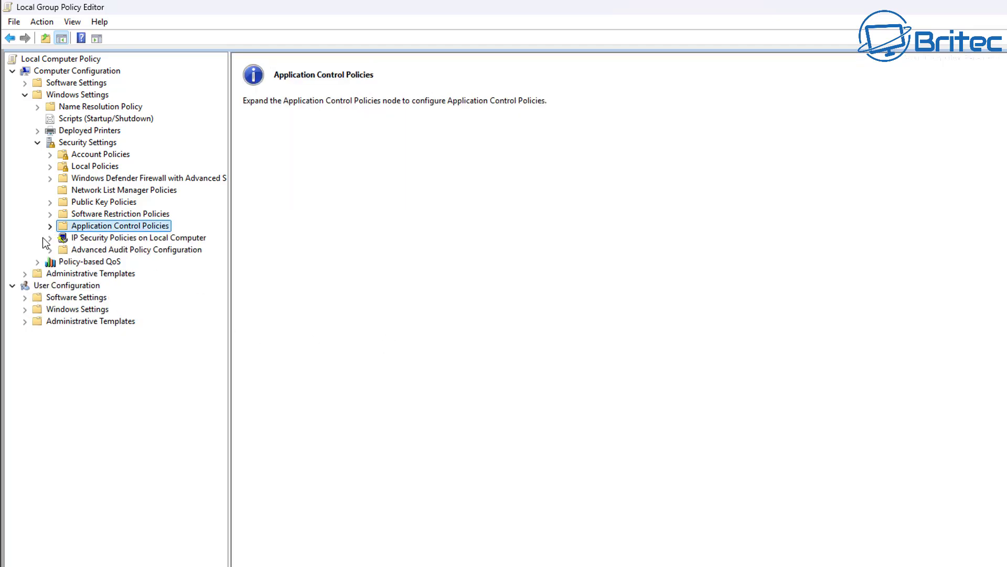
left_click(37, 142)
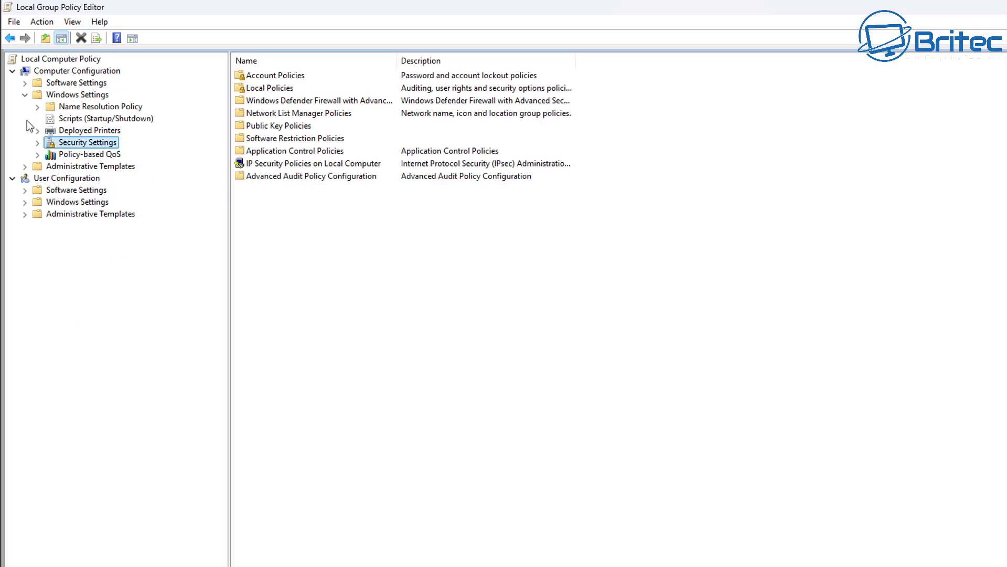
left_click(37, 143)
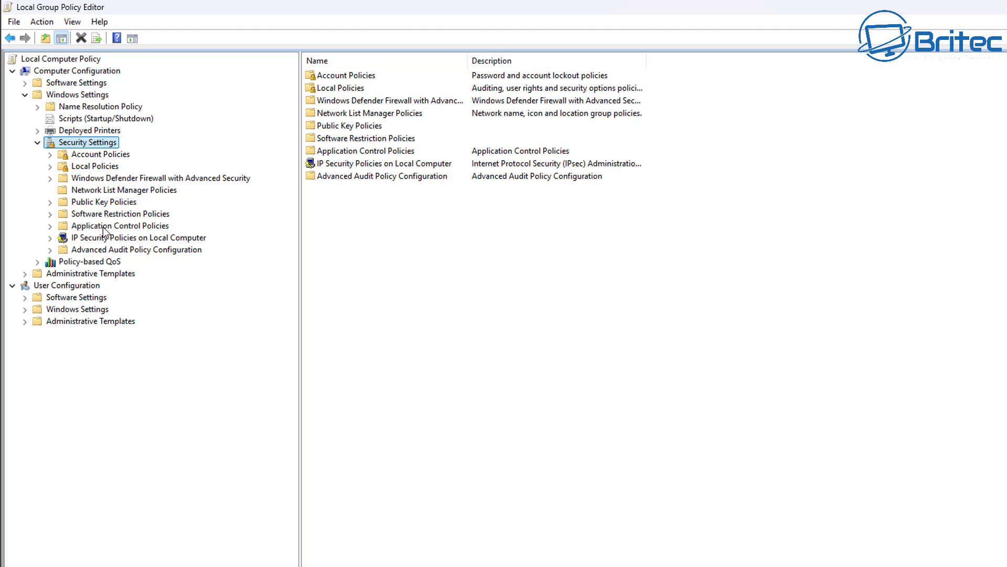
left_click(117, 214)
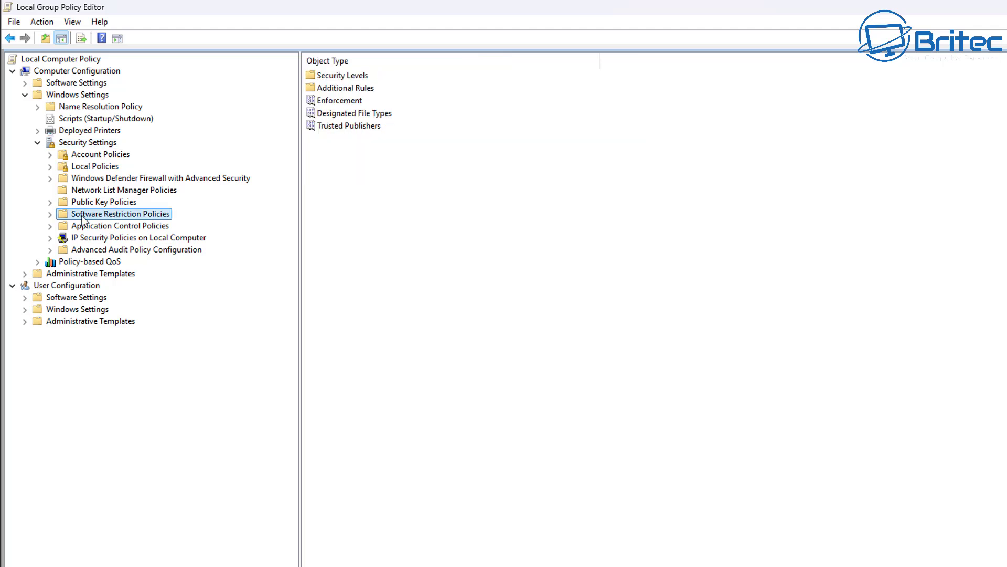
left_click(49, 215)
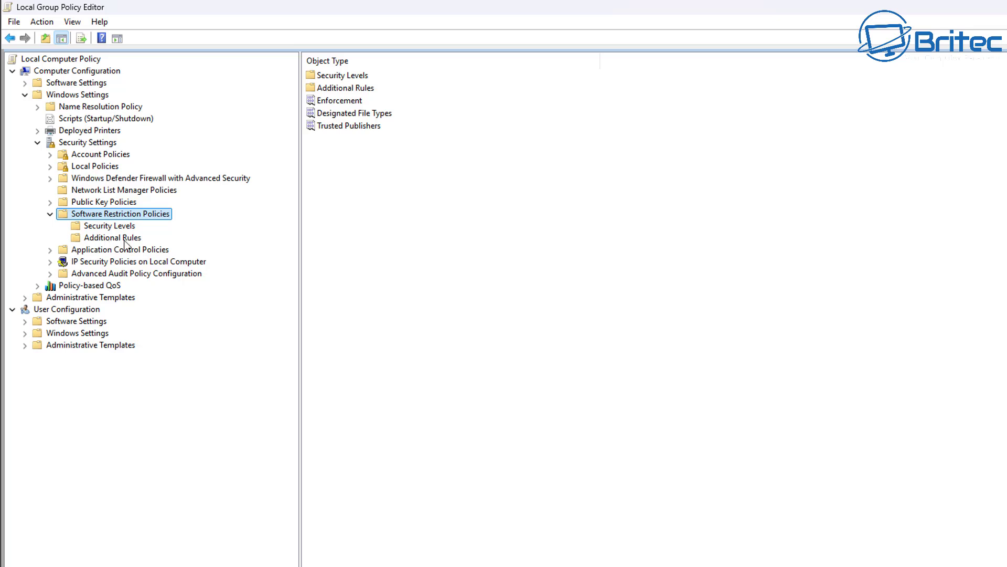
left_click(351, 88)
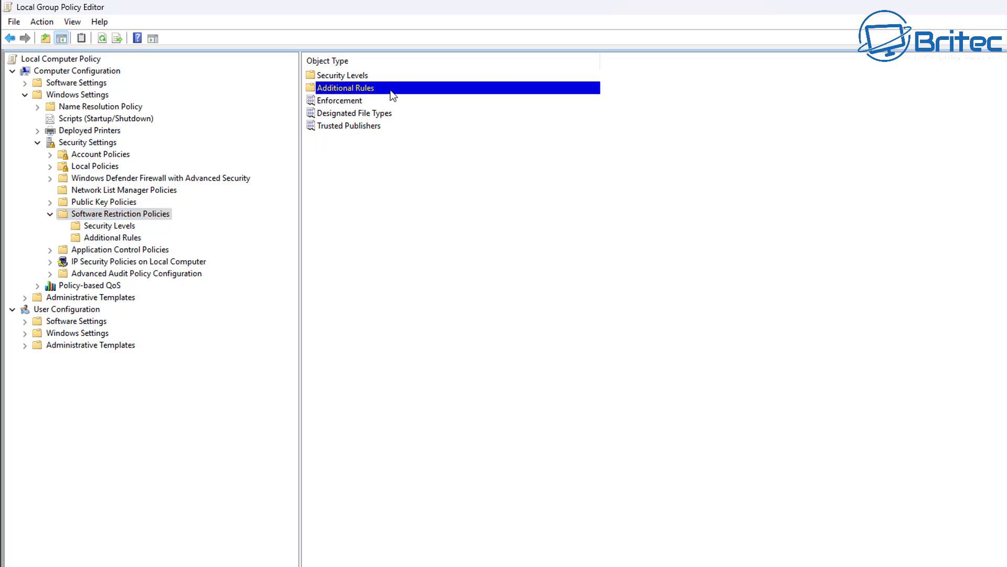
double_click(391, 90)
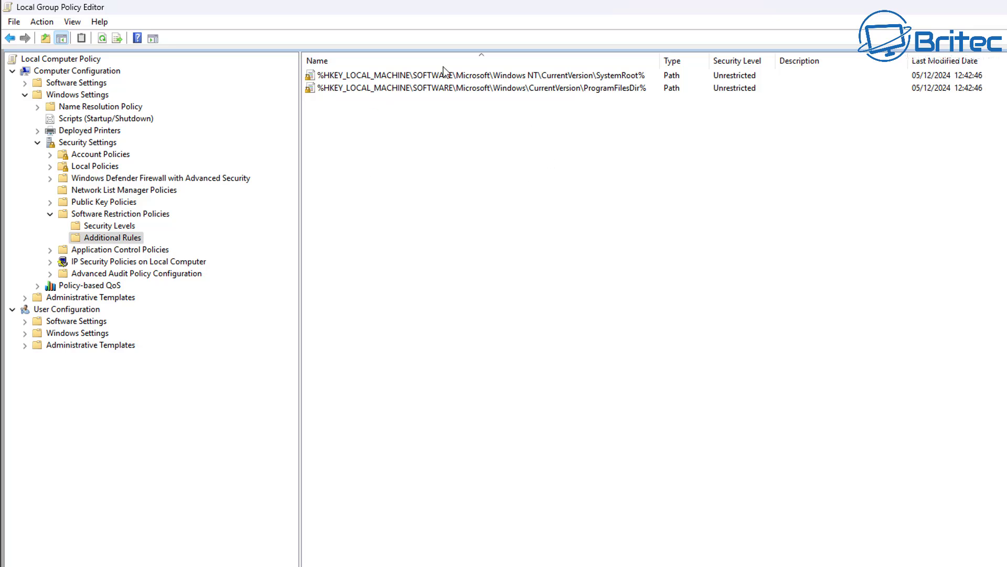
Start a new path rule in Additional Rules and choose C:\Windows\notepad.exe as its path.
right_click(383, 130)
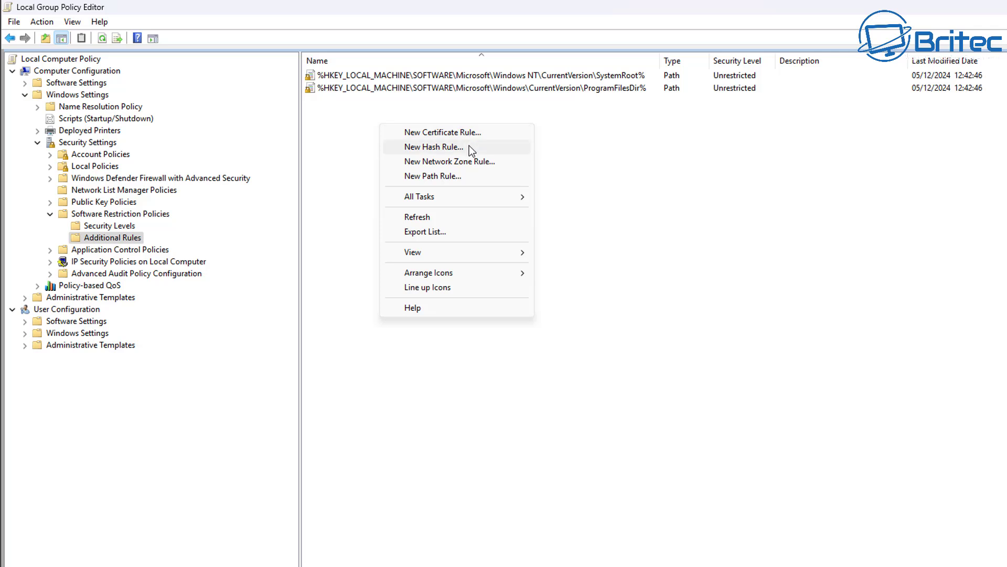
left_click(449, 179)
left_click_drag(572, 198, 554, 170)
left_click(555, 286)
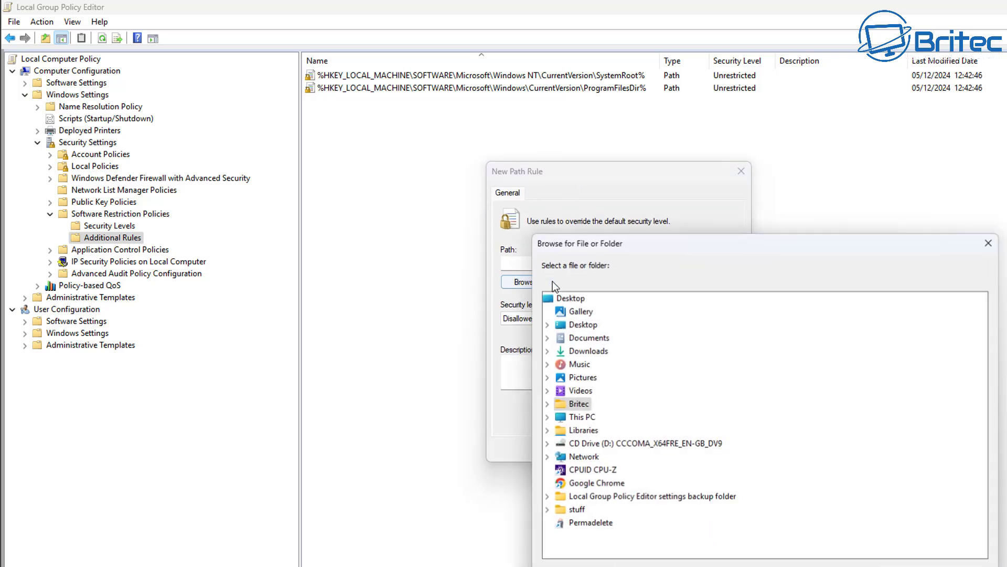
left_click_drag(666, 238, 628, 197)
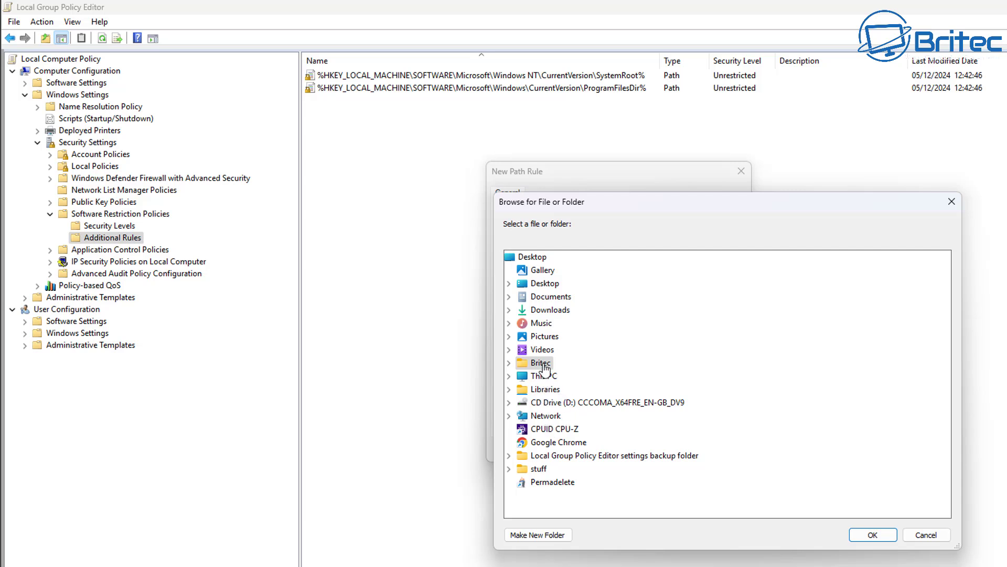
double_click(544, 377)
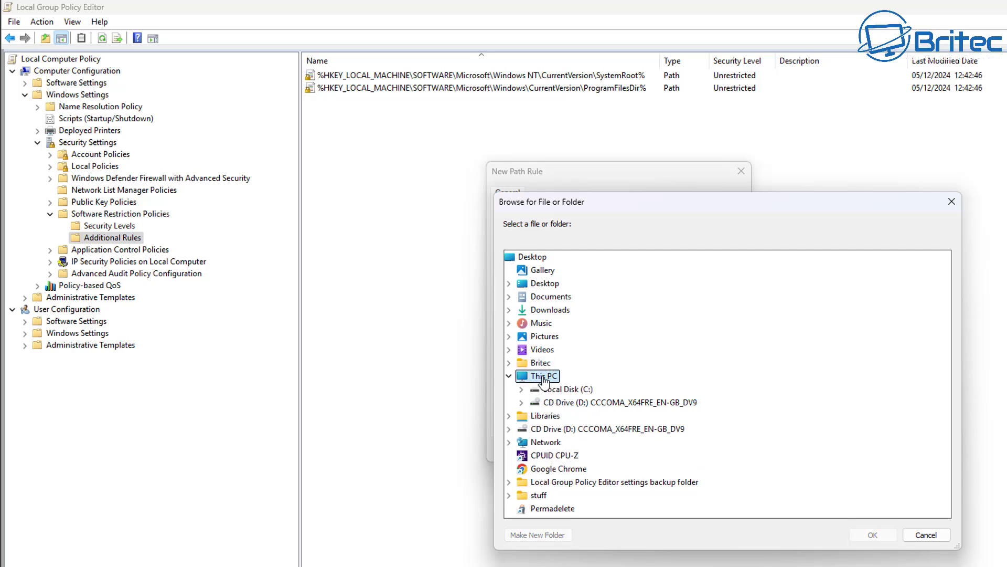
double_click(560, 389)
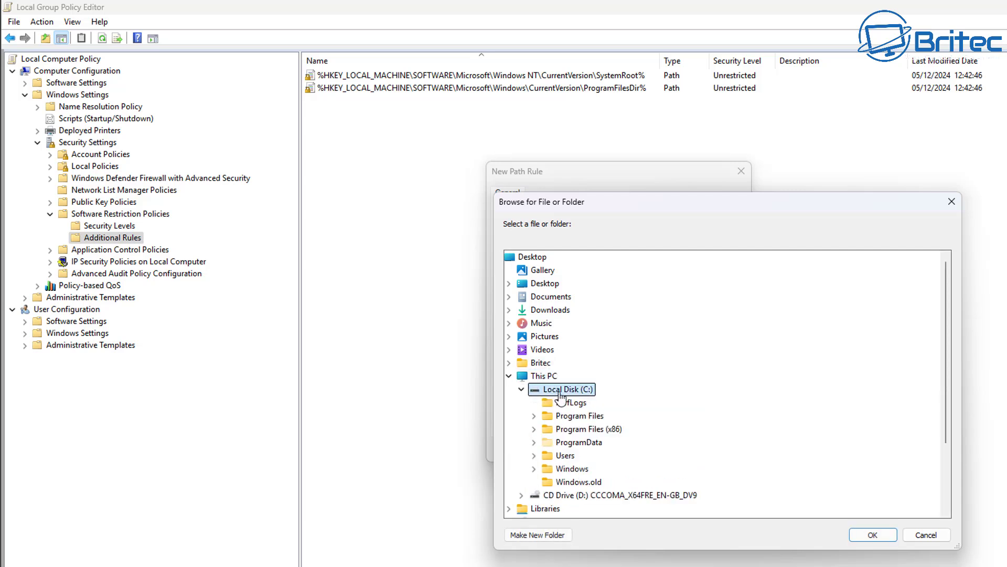
double_click(572, 468)
scroll(704, 442, "down", 20)
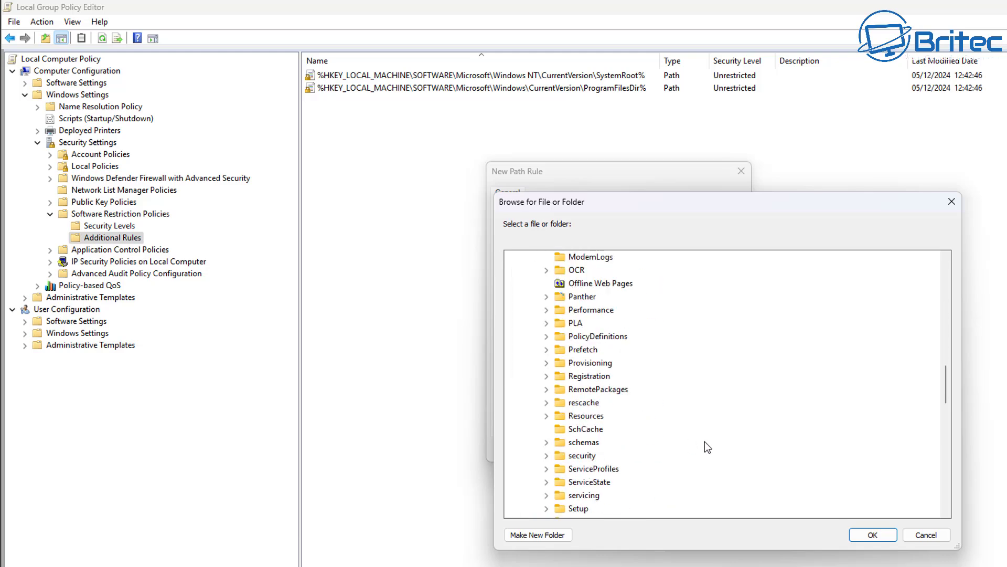
scroll(705, 442, "down", 3)
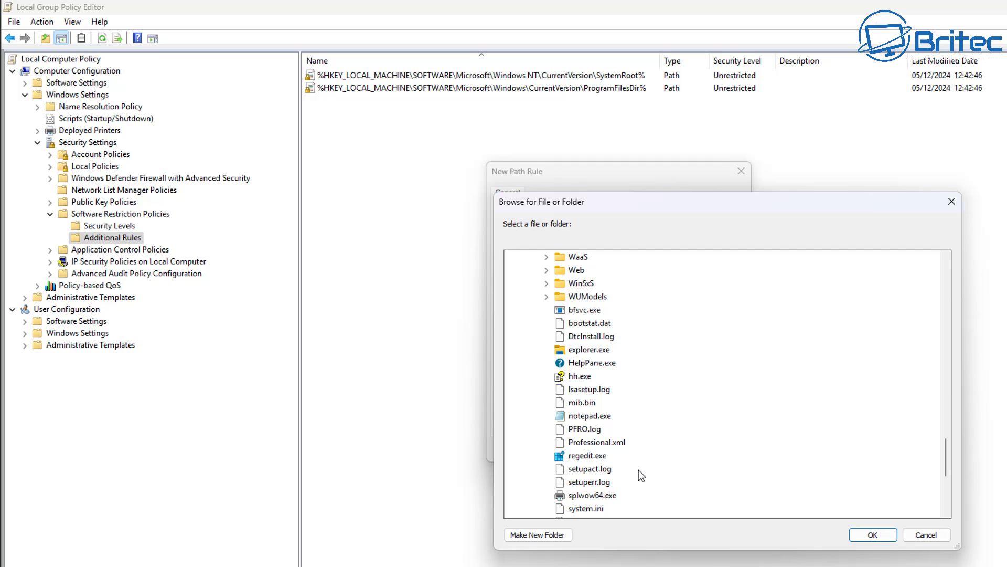
left_click(590, 415)
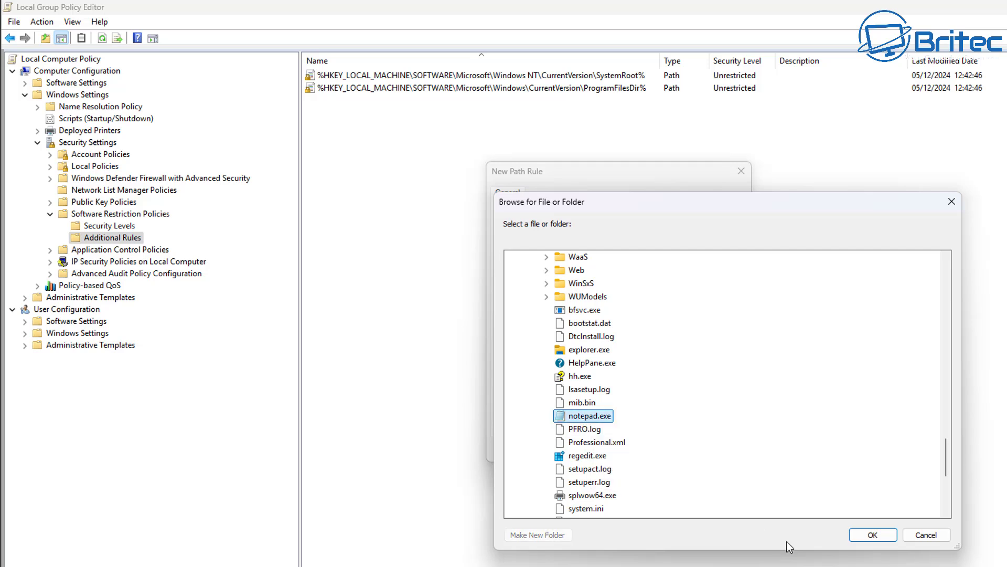
left_click(872, 535)
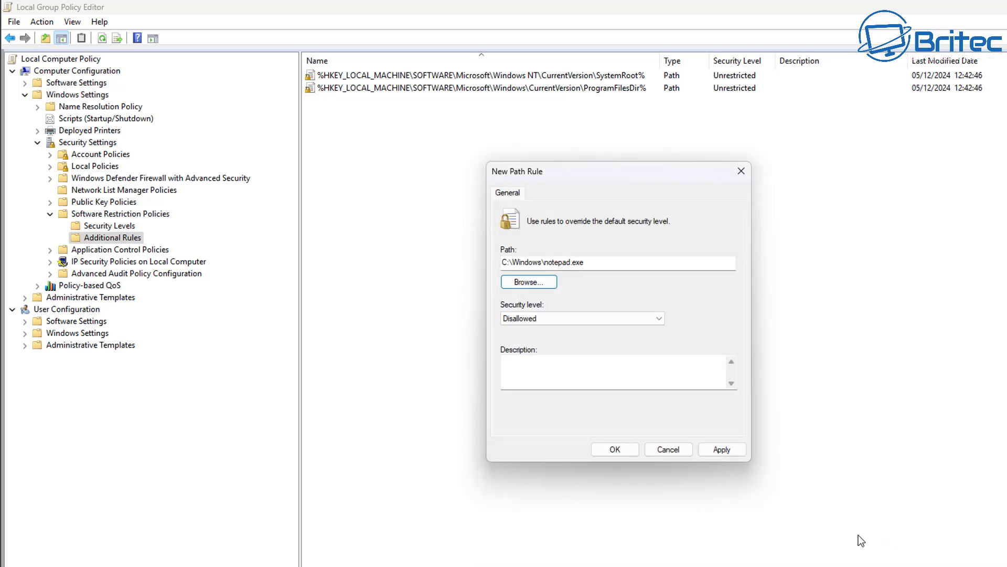
Set the Notepad path rule's security level to Disallowed and save the rule.
left_click(616, 319)
left_click(616, 320)
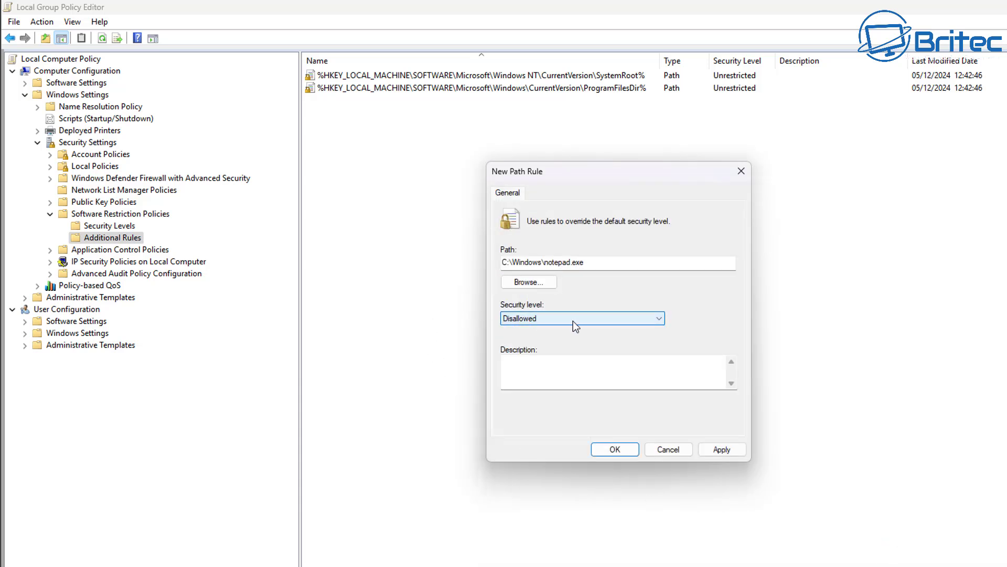
left_click(573, 320)
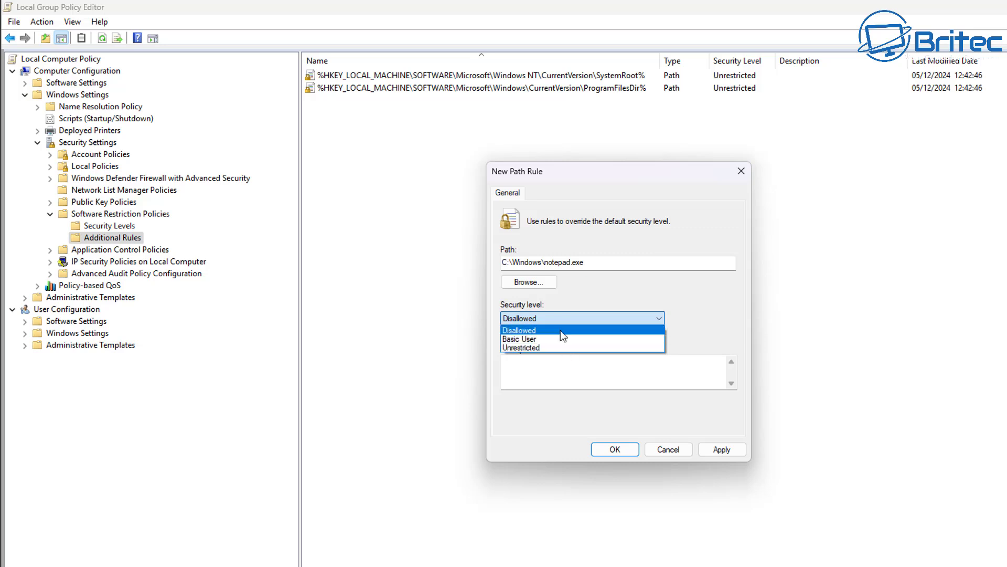
left_click(561, 329)
left_click(723, 450)
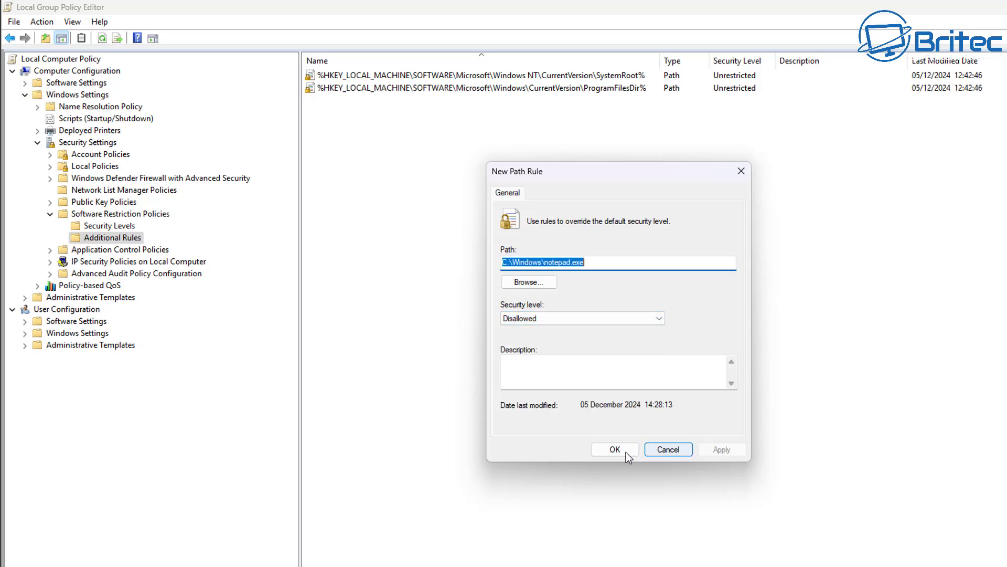
left_click(616, 453)
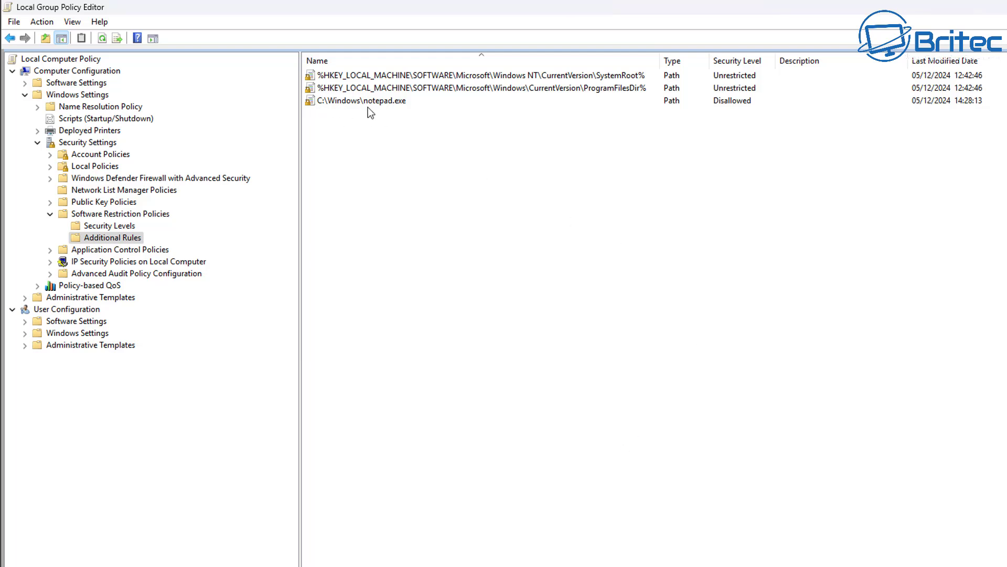
Start a new hash rule and choose notepad.exe from C:\Windows as the file to hash.
right_click(365, 128)
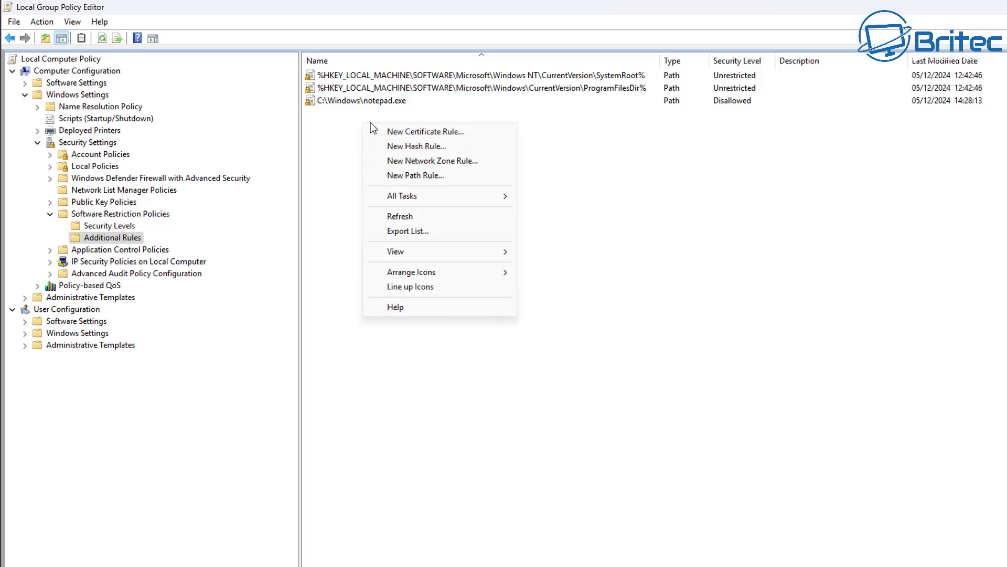
left_click(429, 147)
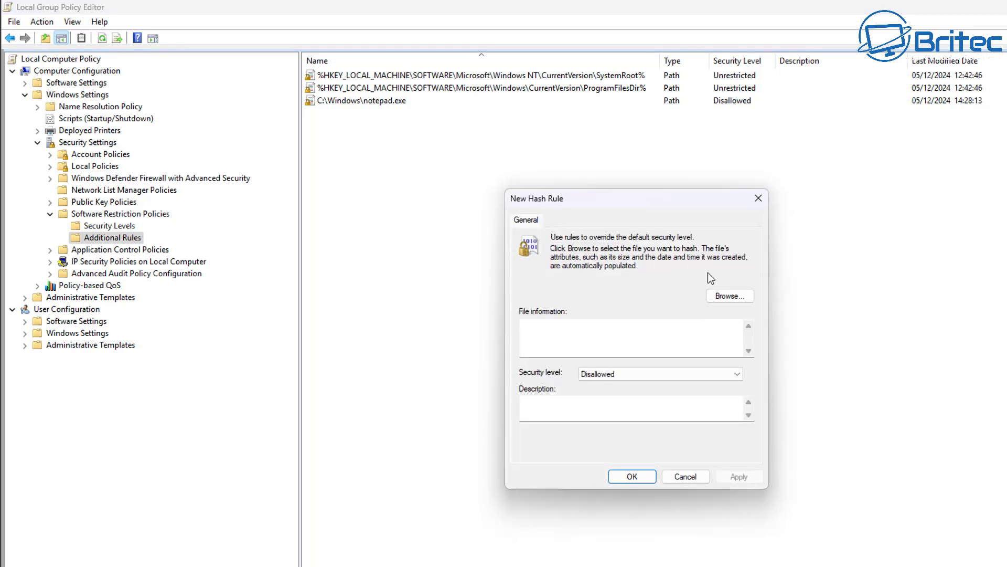
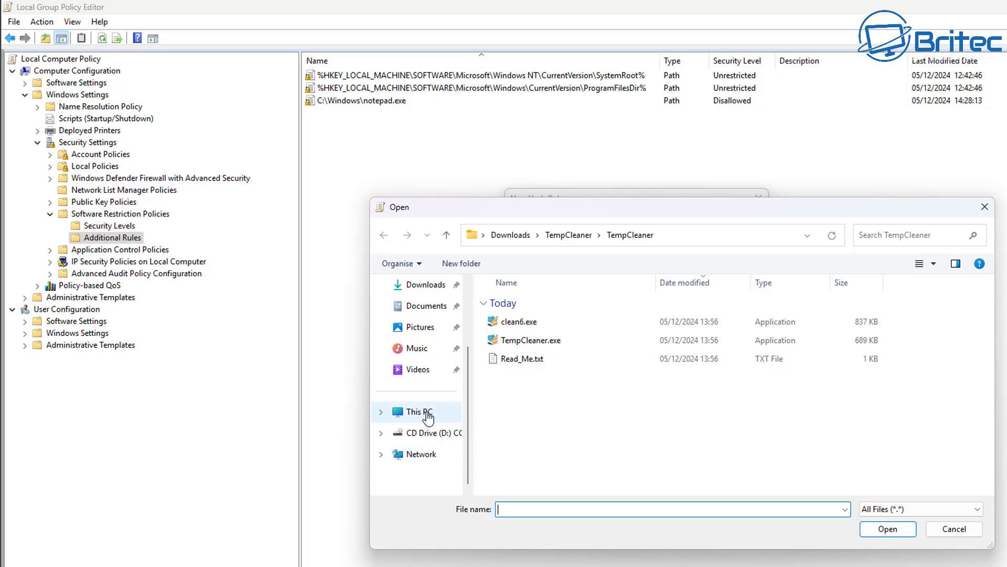
left_click(419, 412)
double_click(549, 310)
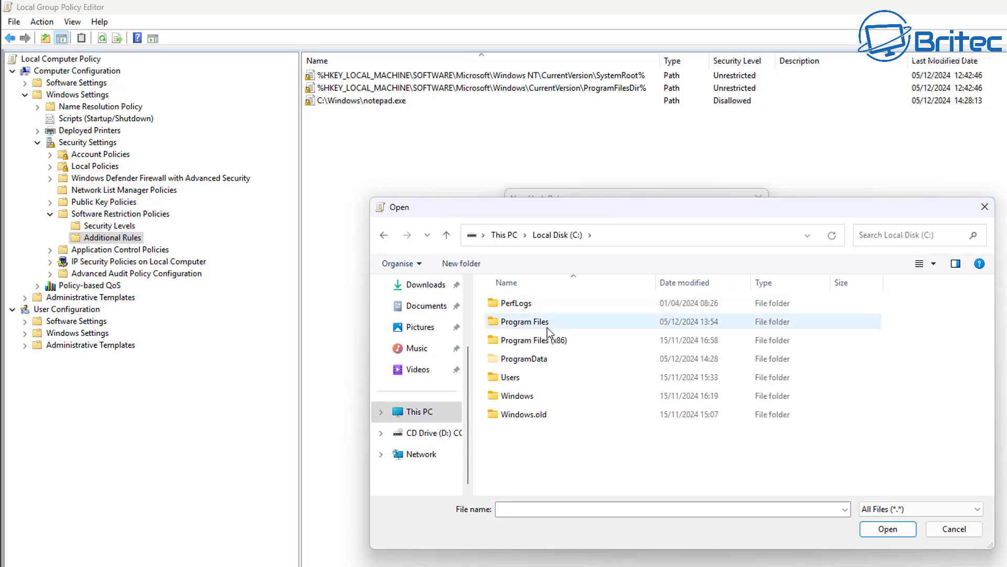
double_click(528, 397)
scroll(602, 443, "down", 20)
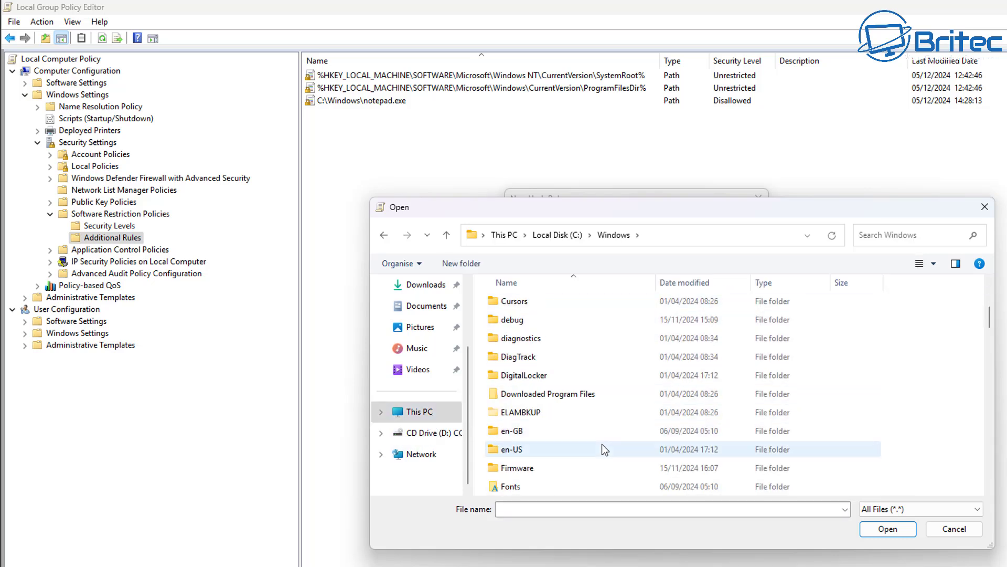
scroll(600, 443, "down", 10)
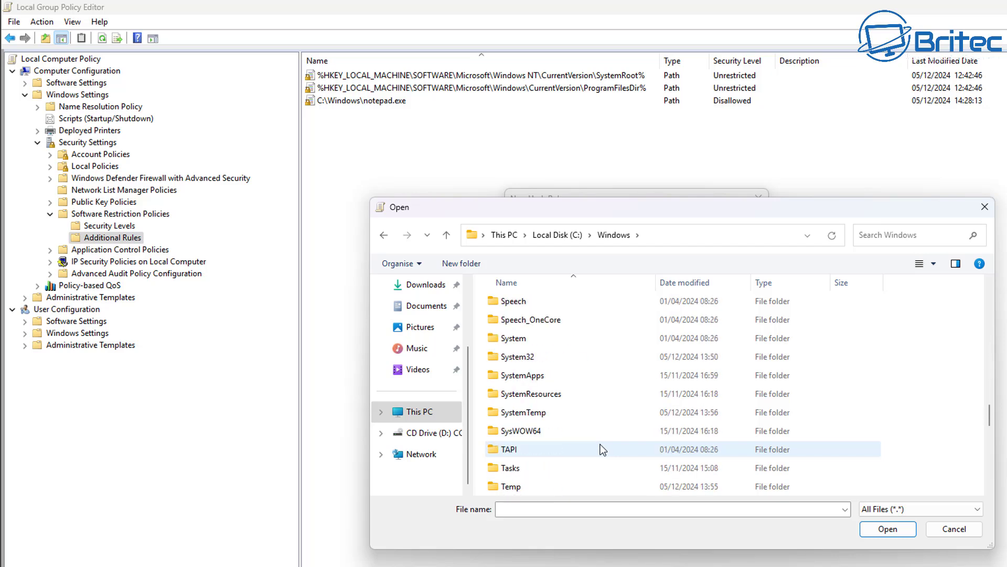
left_click(537, 471)
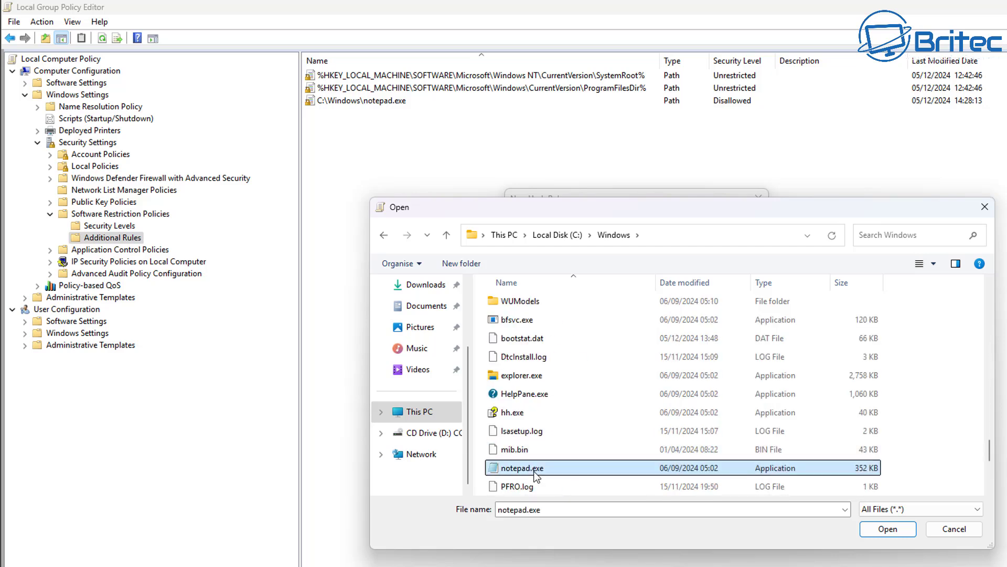
left_click(888, 528)
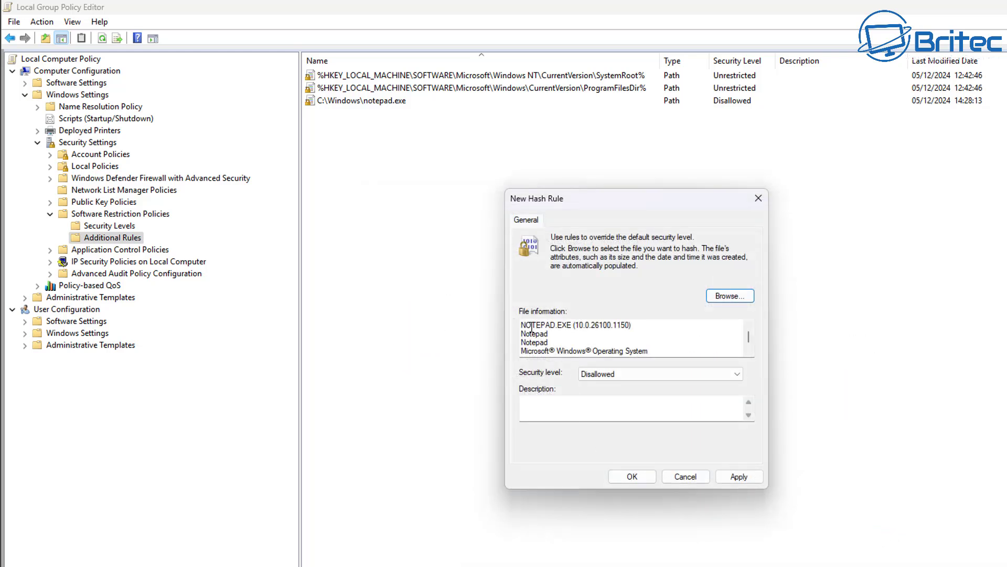
Review the file information in the Notepad hash rule and save it with the Disallowed security level.
left_click_drag(522, 325, 650, 326)
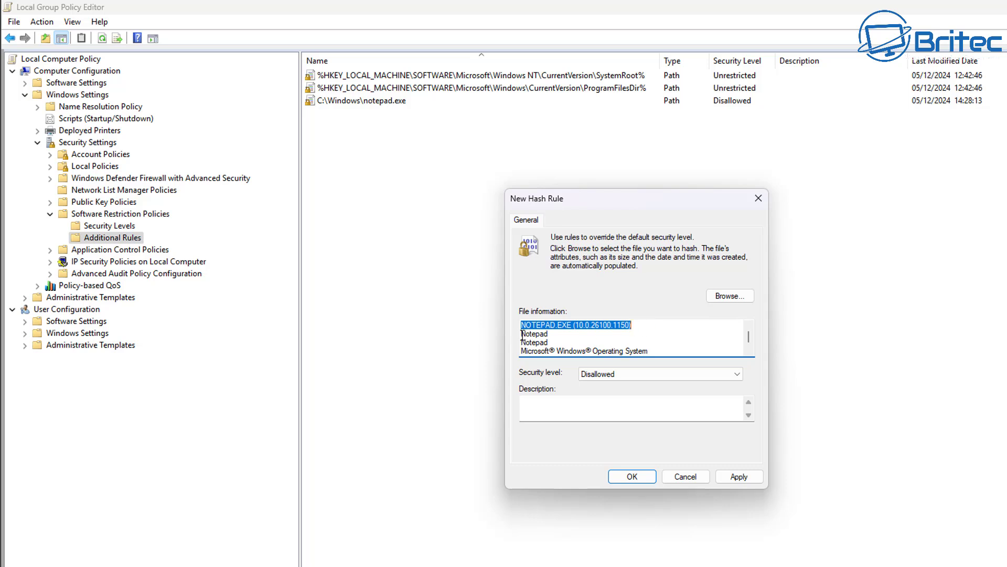
left_click_drag(522, 333, 548, 334)
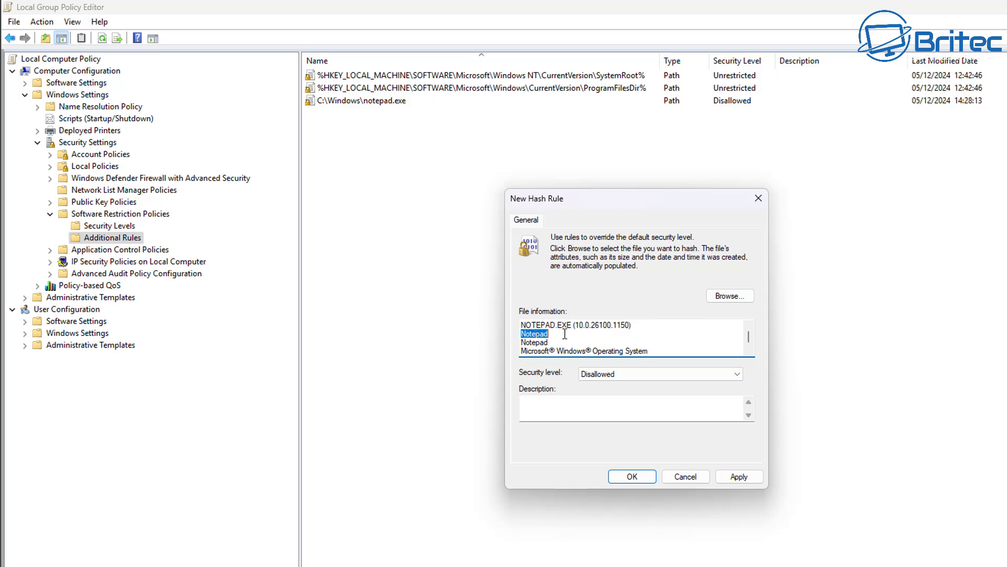
left_click(750, 349)
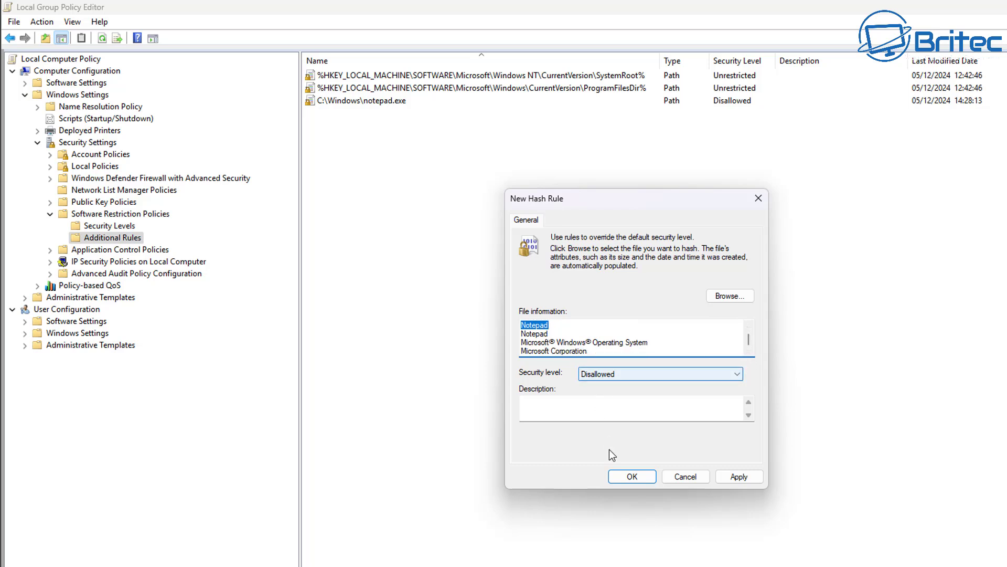
left_click(640, 476)
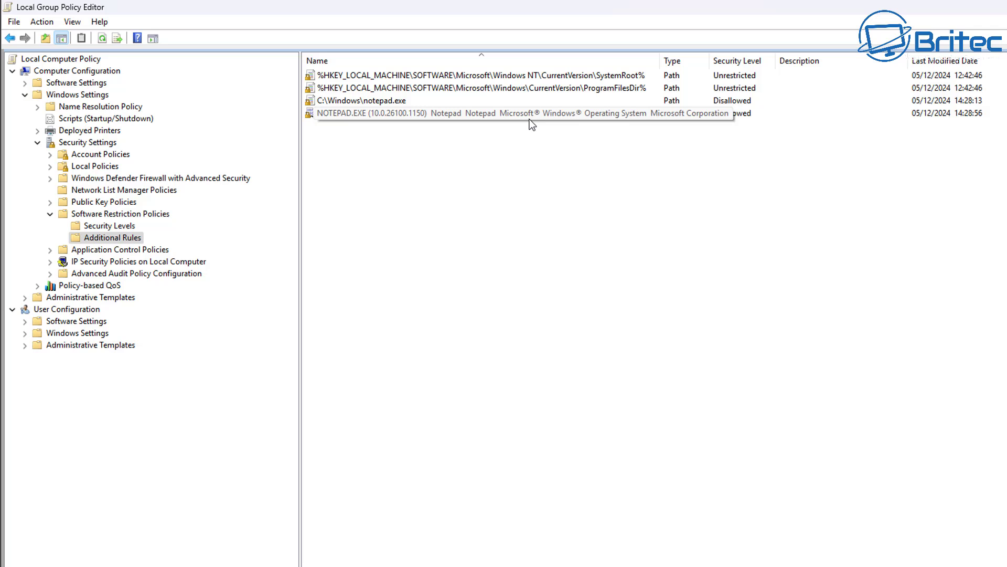
right_click(385, 156)
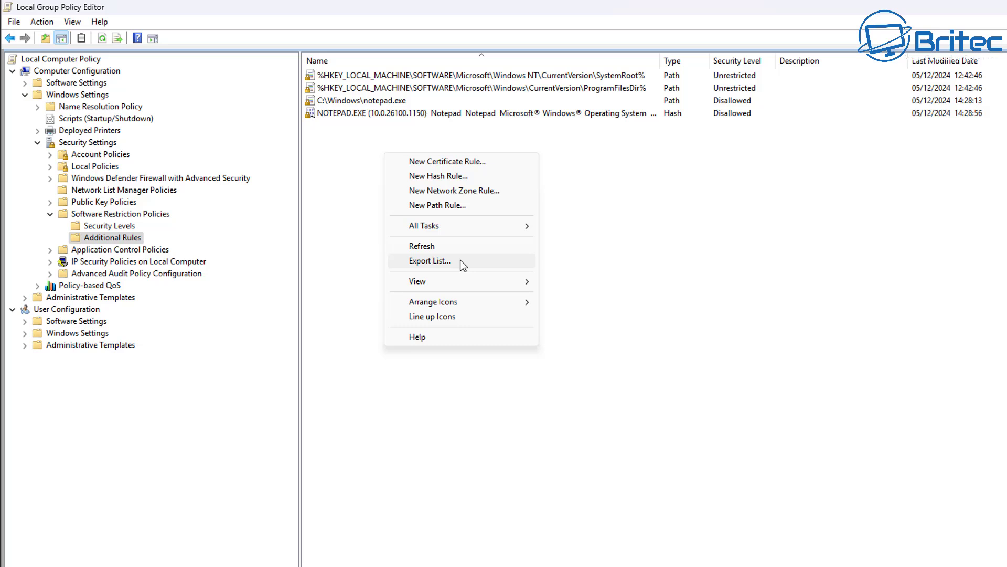
left_click(675, 272)
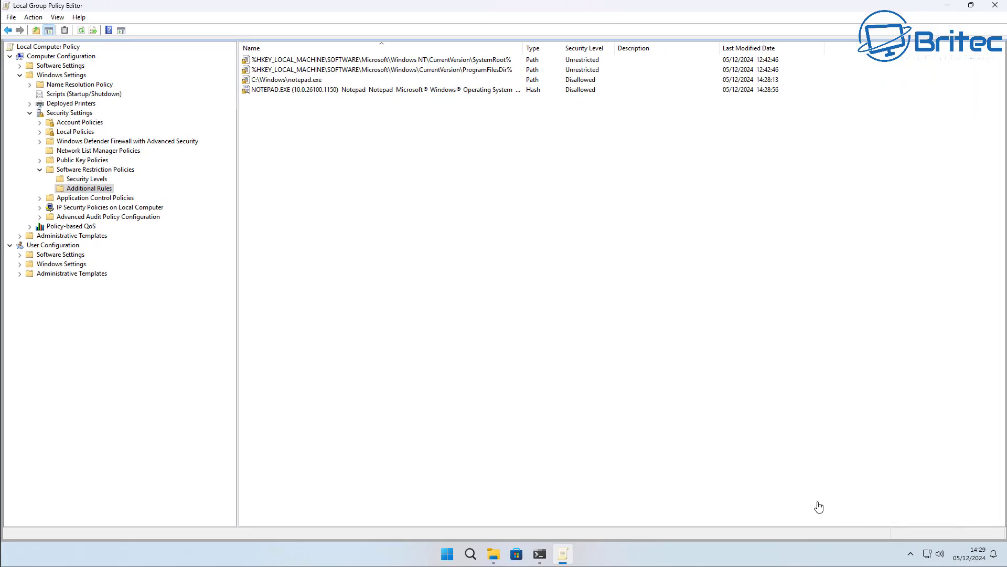
Launch Notepad to test the software restriction rules, and dismiss the resulting message.
left_click(456, 551)
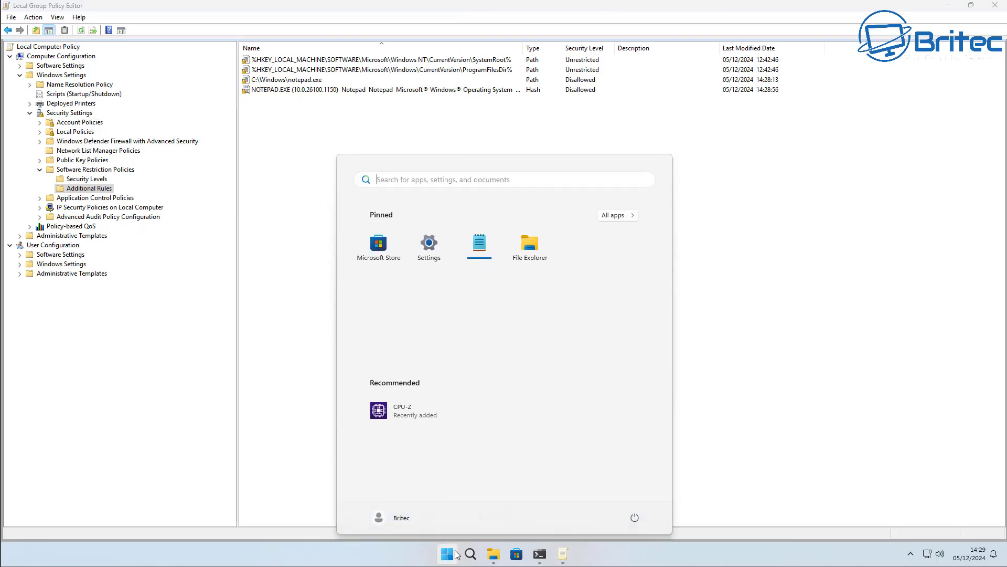
left_click(478, 243)
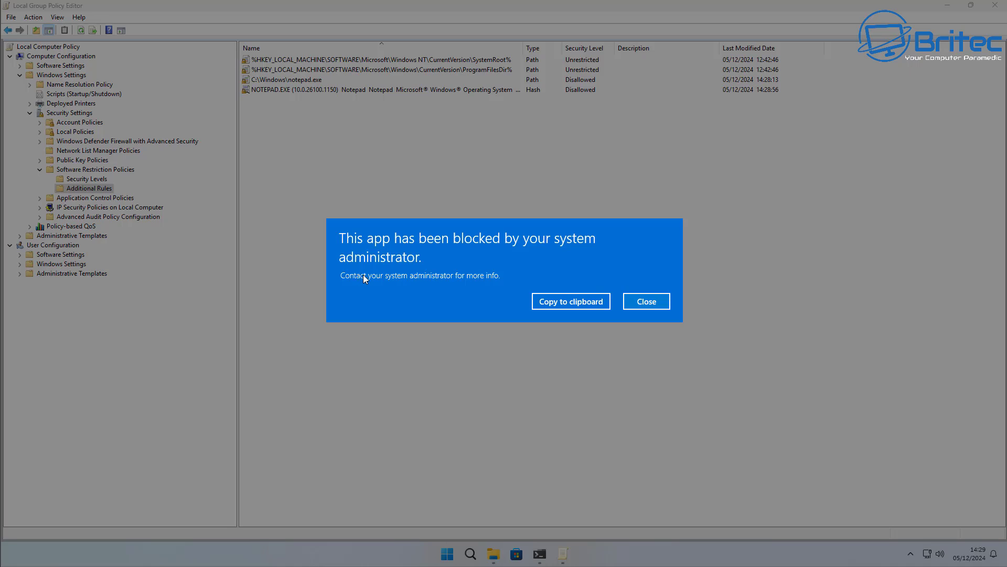
left_click(655, 303)
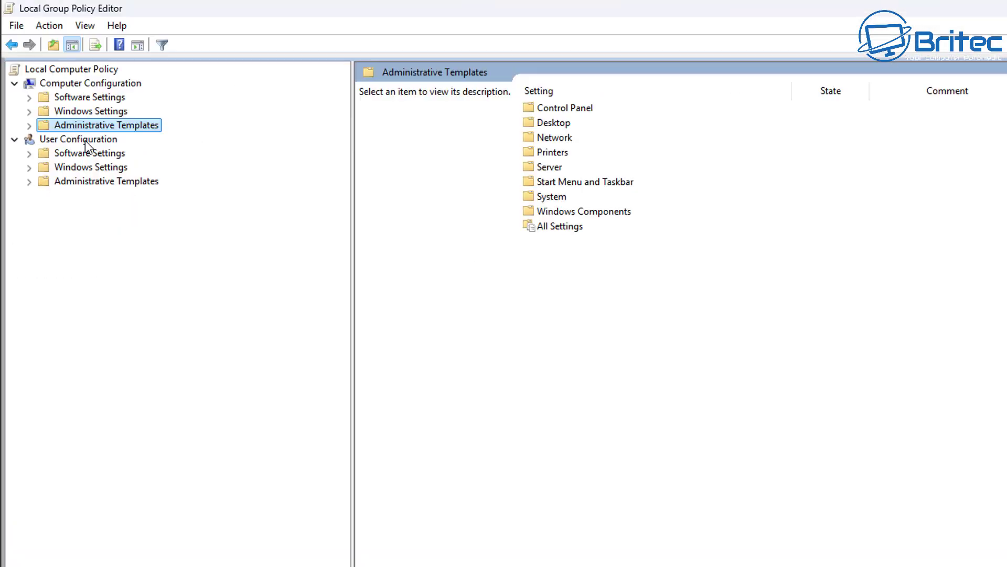
Under User Configuration, open the System administrative templates and select the "Don't run specified Windows applications" policy.
left_click(56, 94)
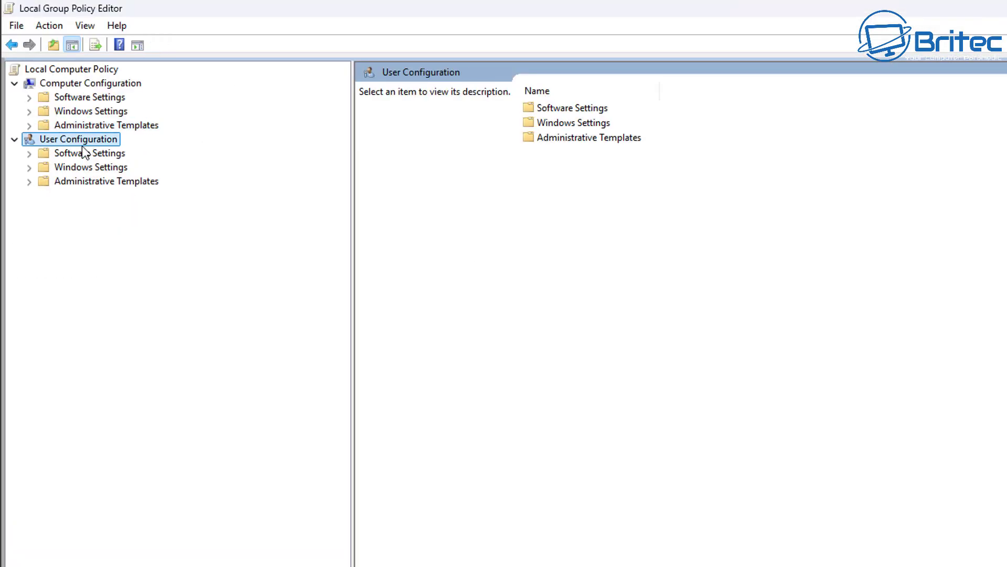
left_click(71, 182)
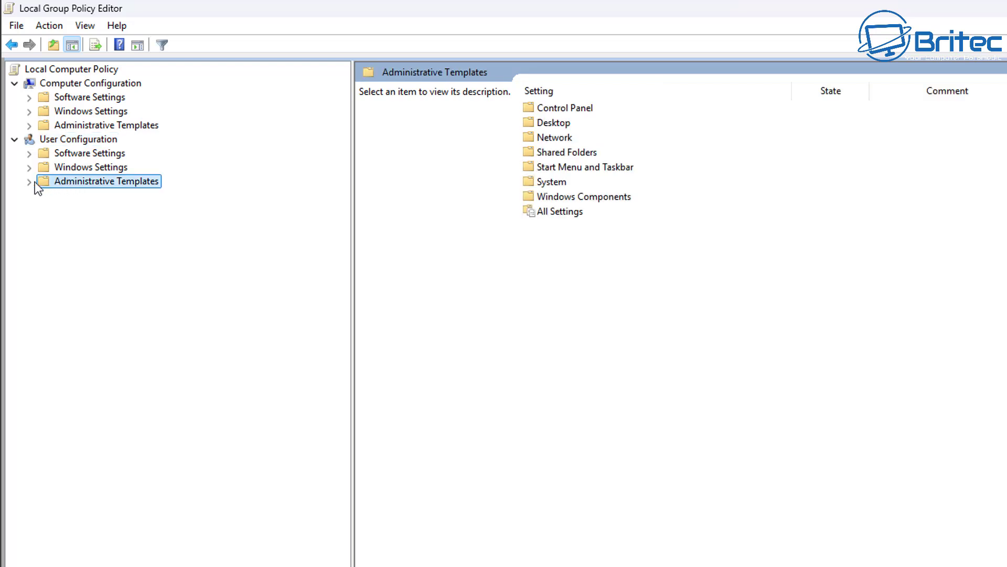
left_click(29, 181)
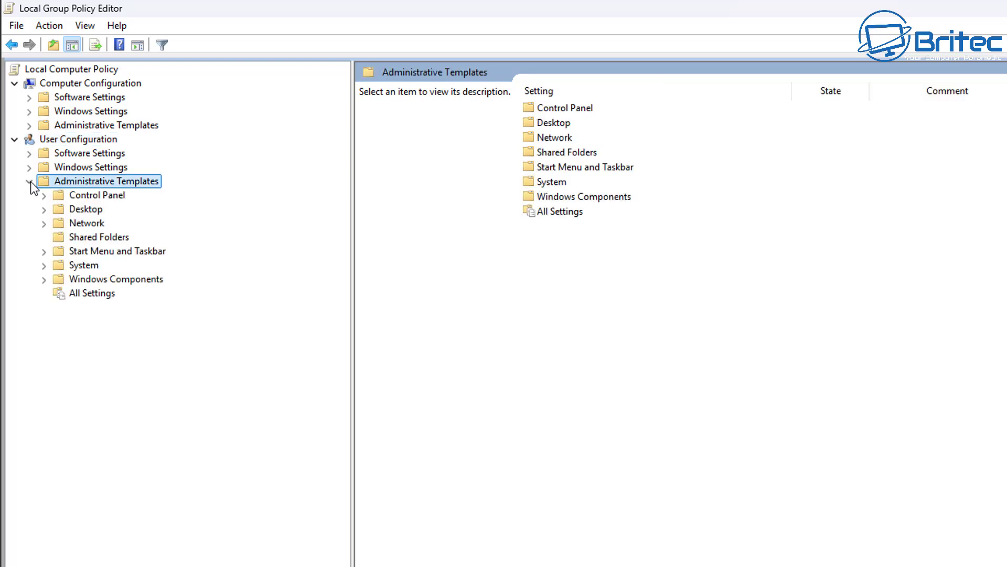
left_click(82, 267)
left_click(45, 266)
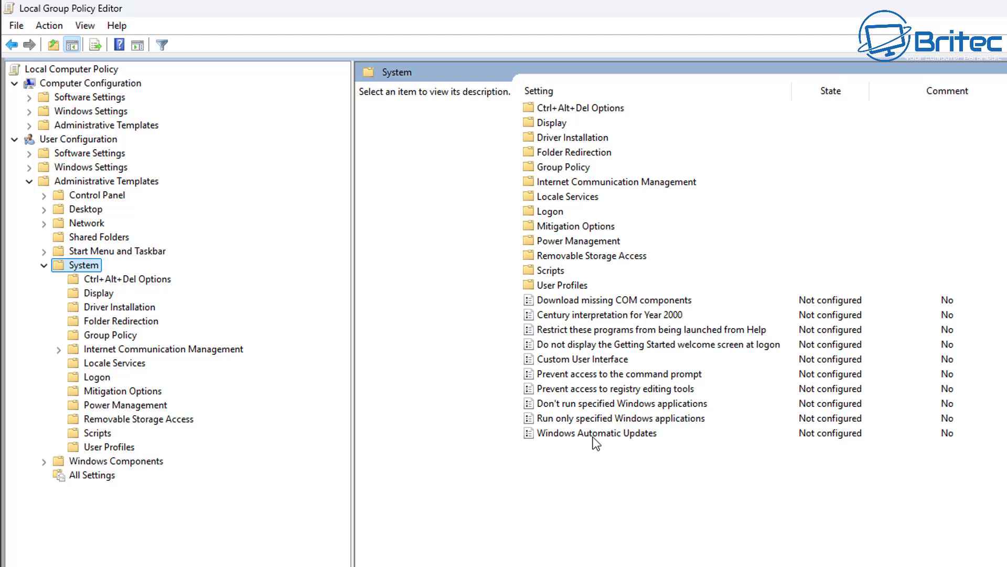
left_click(599, 404)
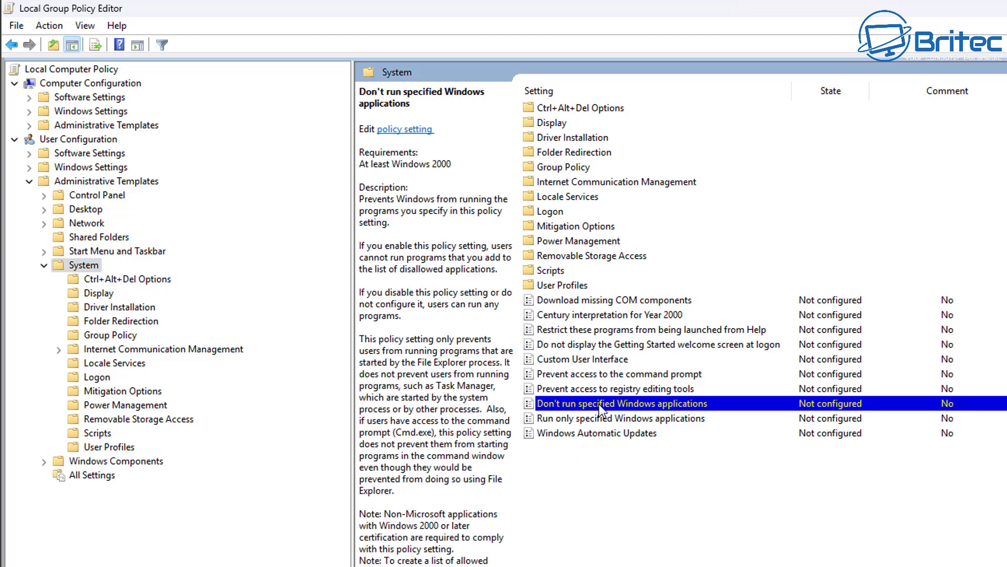
Open the "Don't run specified Windows applications" policy and set it to Enabled.
double_click(688, 403)
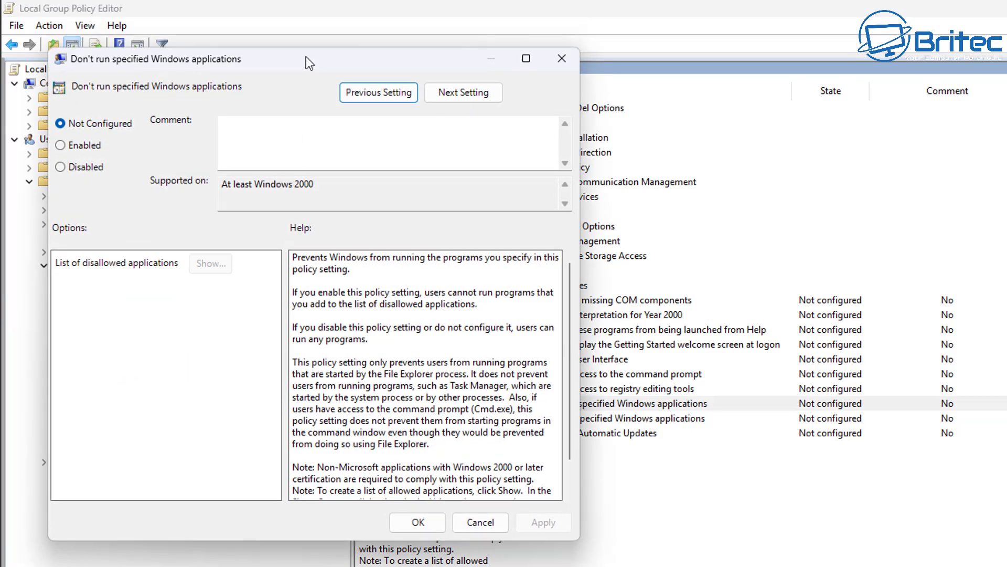
left_click_drag(307, 58, 677, 97)
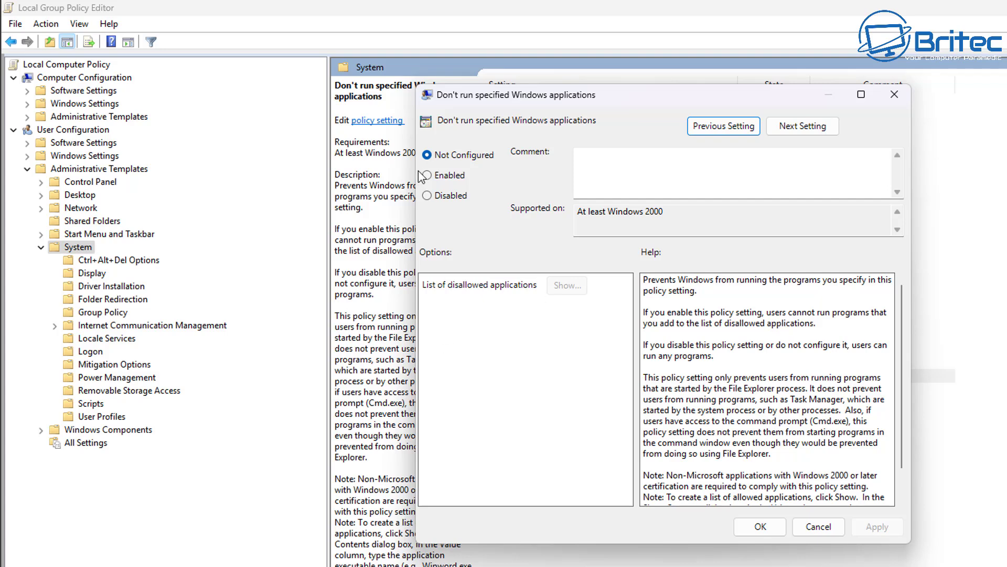
left_click(426, 175)
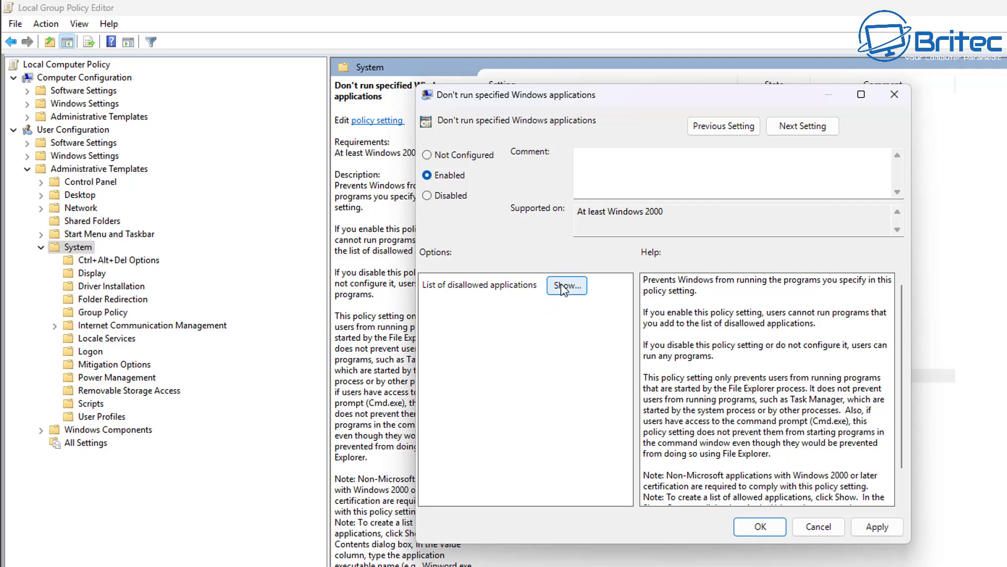
Add notepad.exe to the policy's list of disallowed applications and apply the change.
left_click(561, 288)
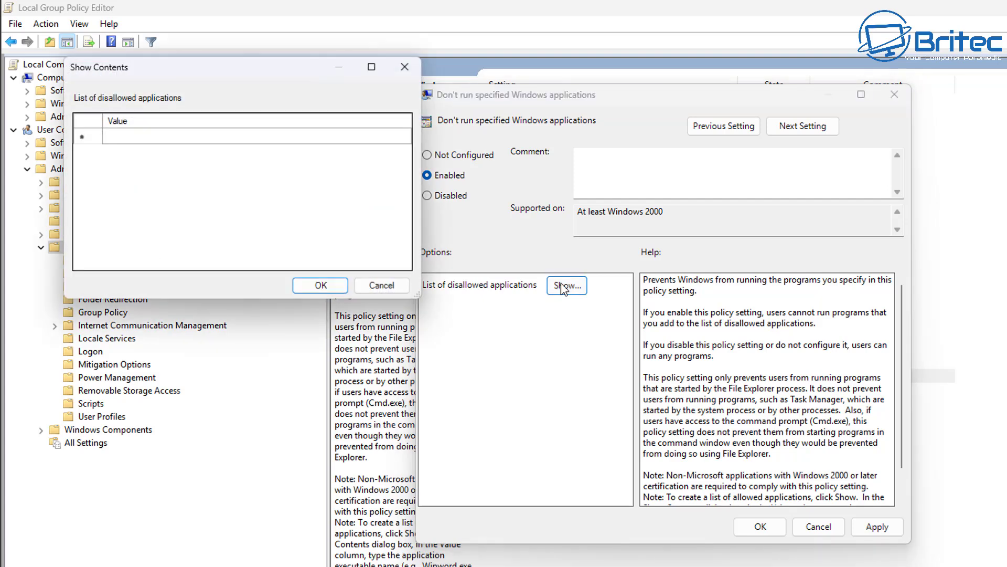
left_click_drag(205, 78, 563, 328)
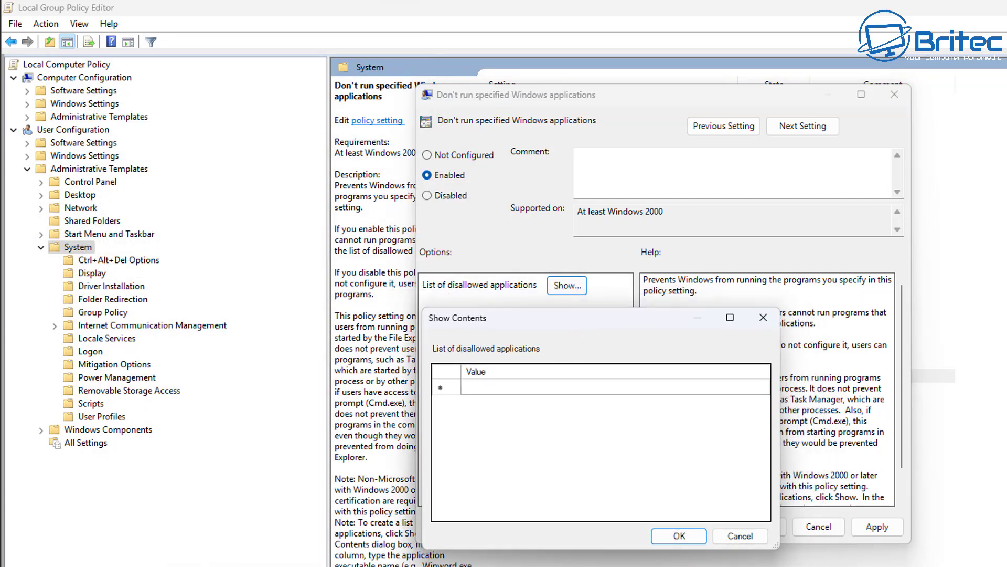
left_click(492, 391)
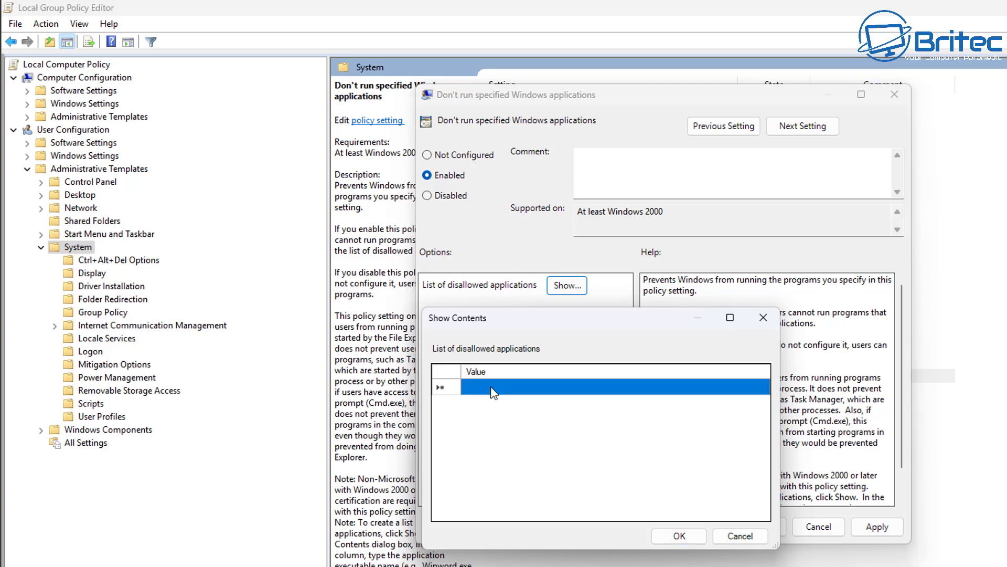
type("notepad")
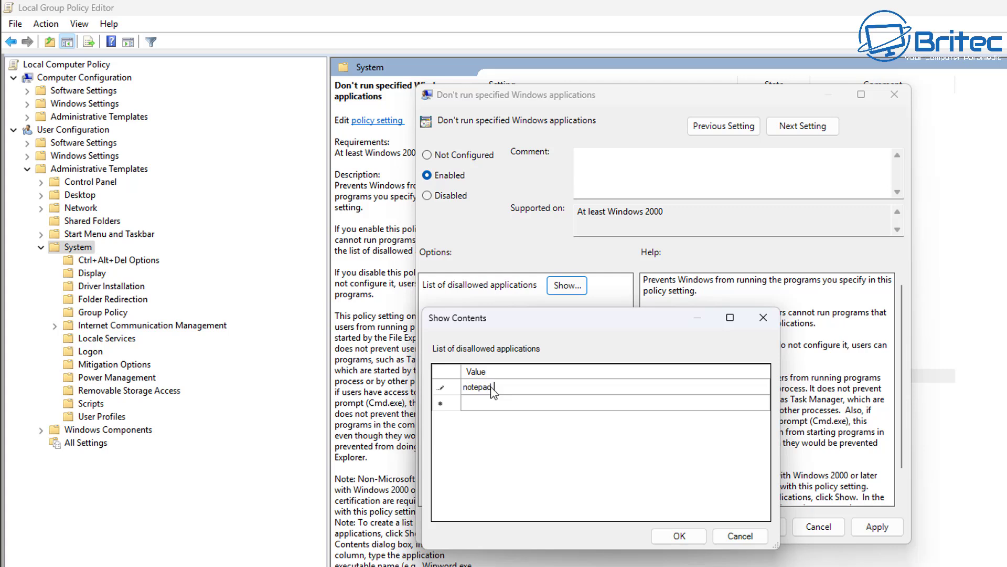
type(".exe")
left_click(684, 541)
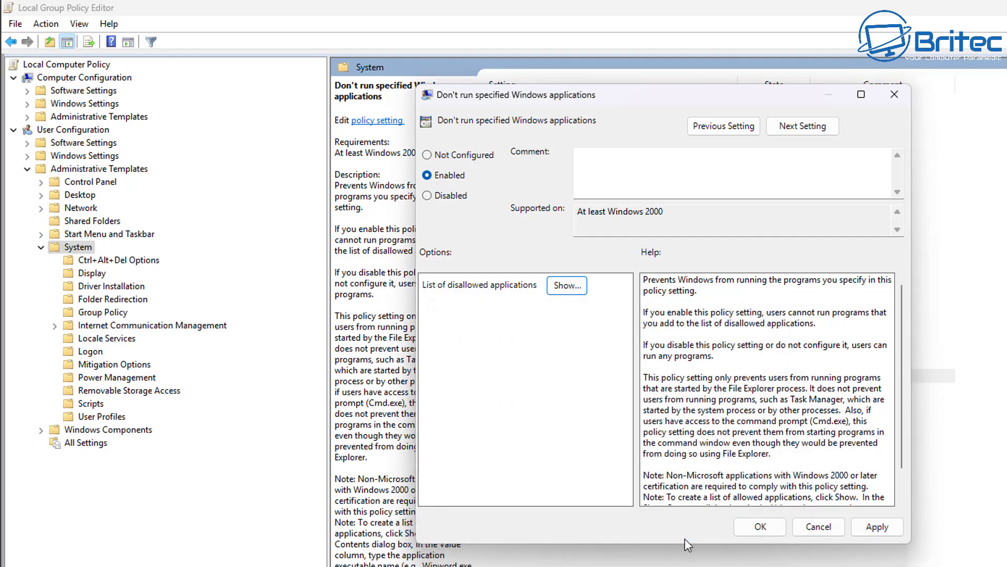
left_click(875, 528)
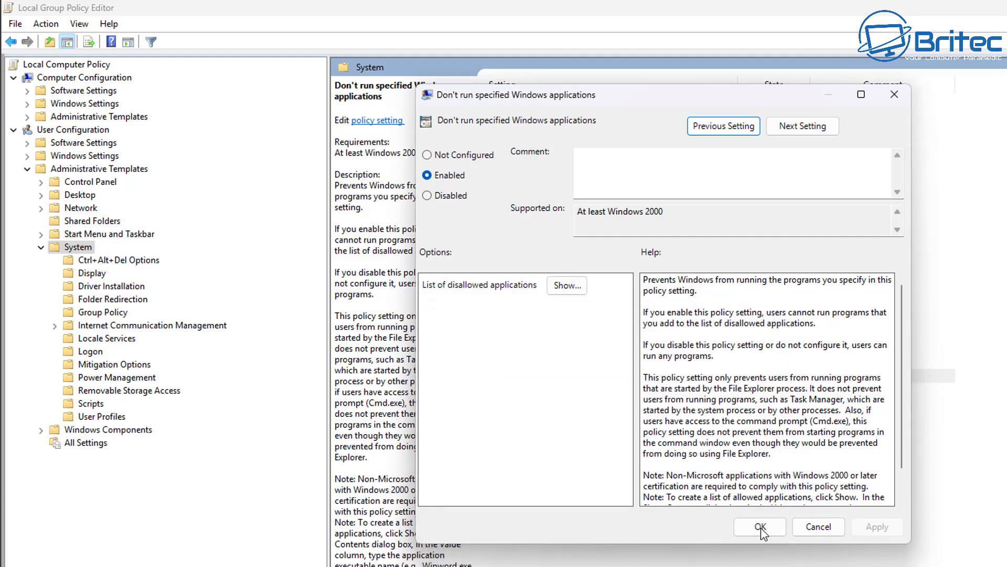
Reopen the list of disallowed applications to check its entries, and look for Notepad in the Start menu.
left_click(575, 287)
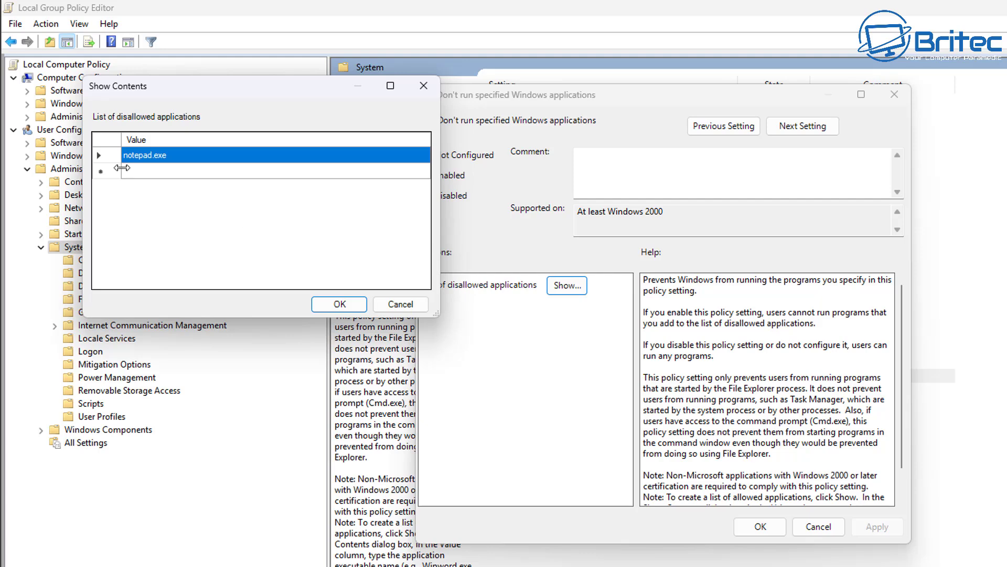
left_click_drag(215, 84, 564, 323)
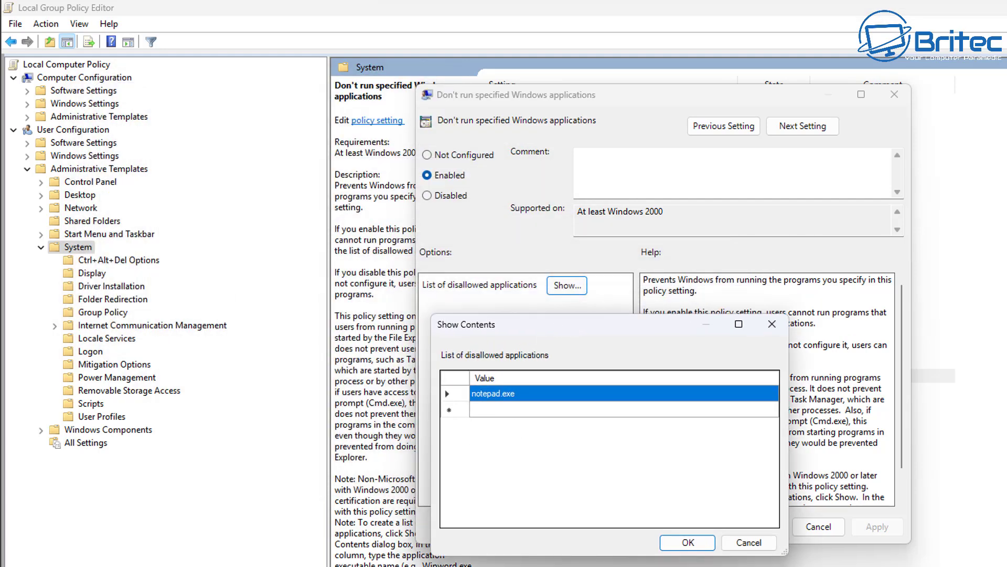
key("super")
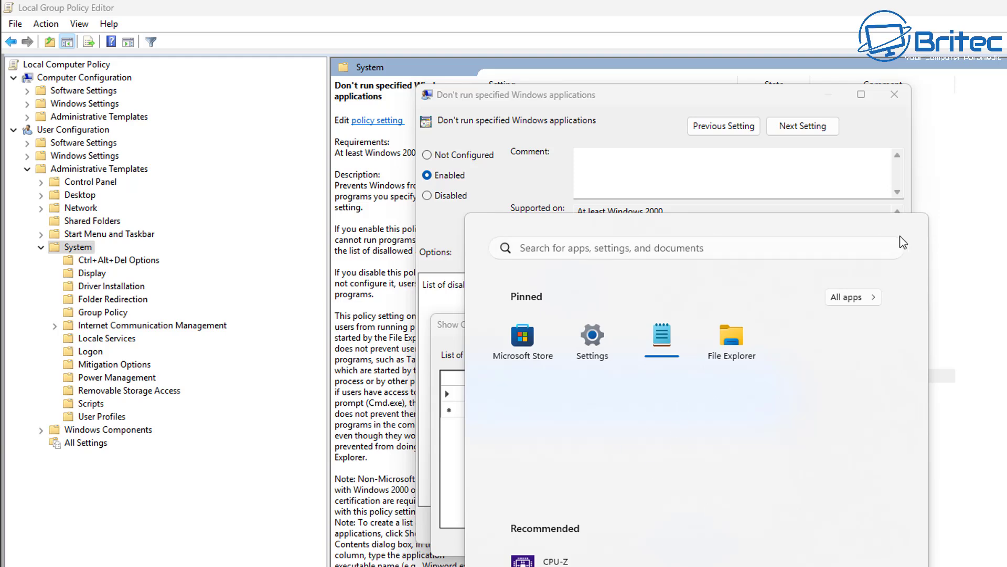
left_click(650, 102)
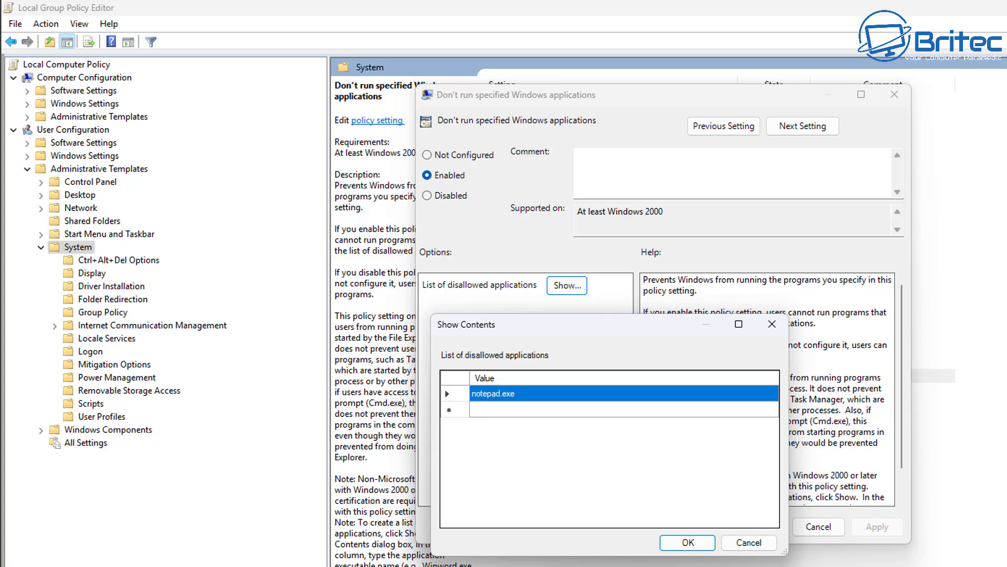
Add regedit.exe as a second entry in the list of disallowed applications and confirm the list.
left_click(523, 410)
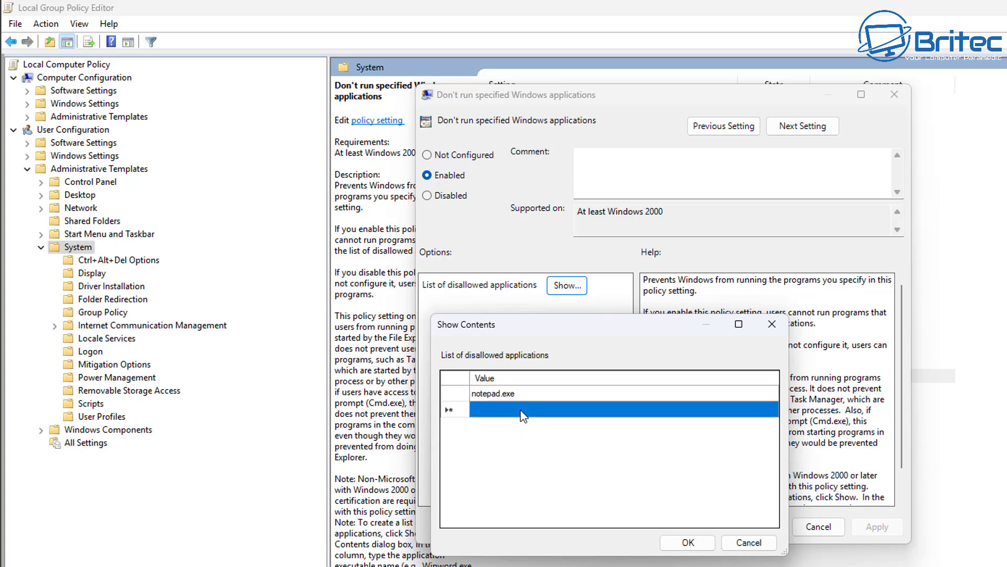
type("regedit")
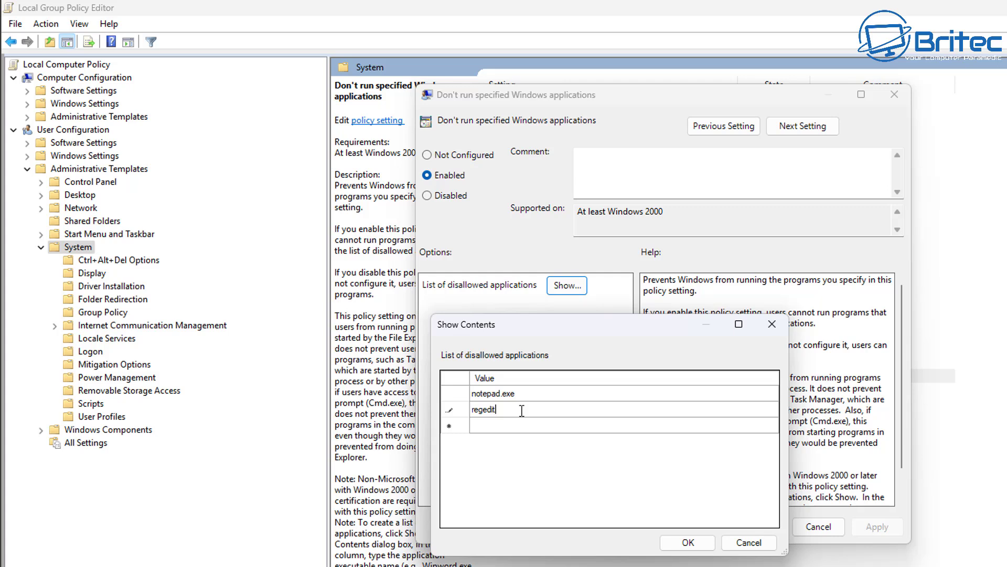
type(".exe")
key("Return")
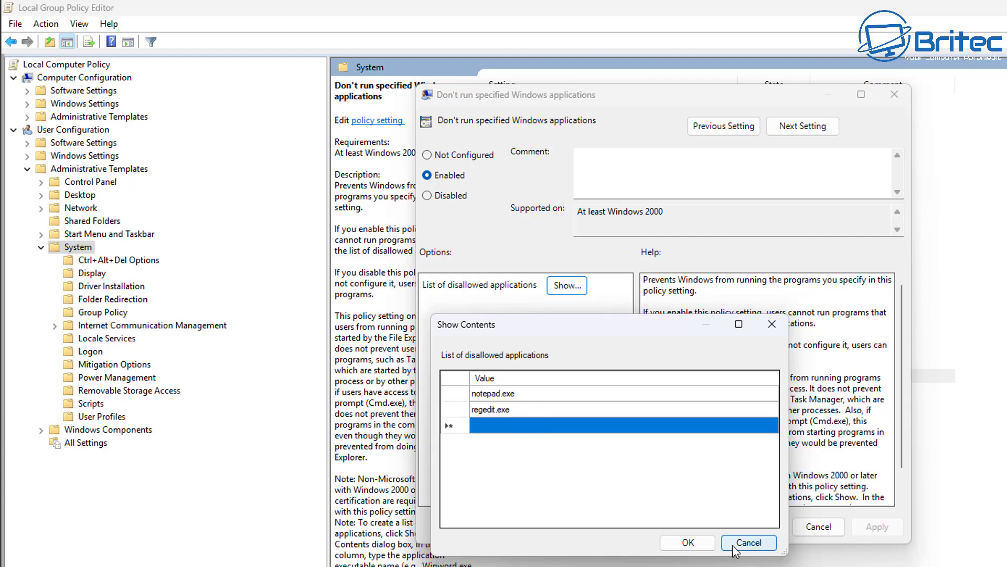
left_click(686, 542)
Search for regedit and launch Registry Editor to test whether it is blocked, and return to the policy settings.
key("super")
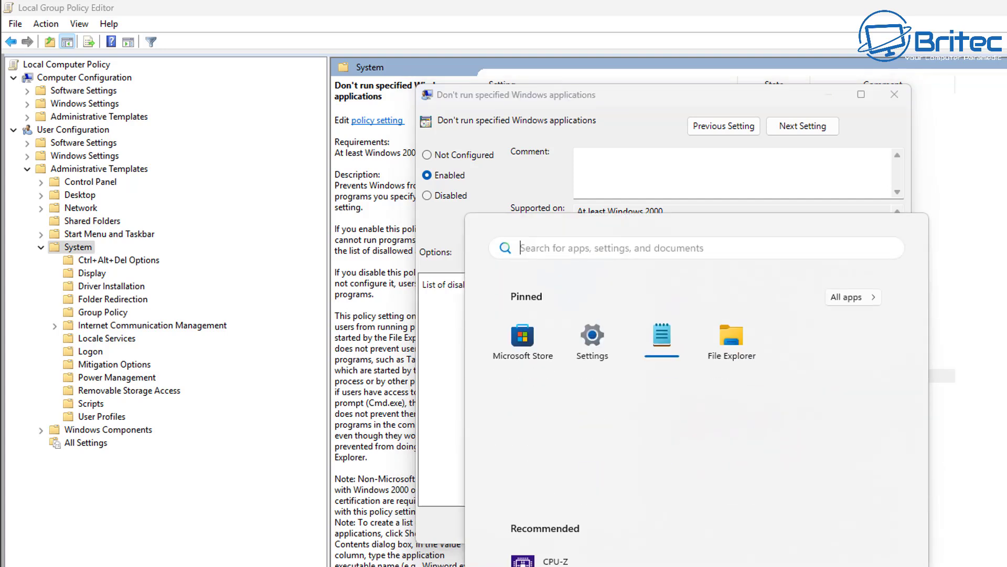
type("regedit")
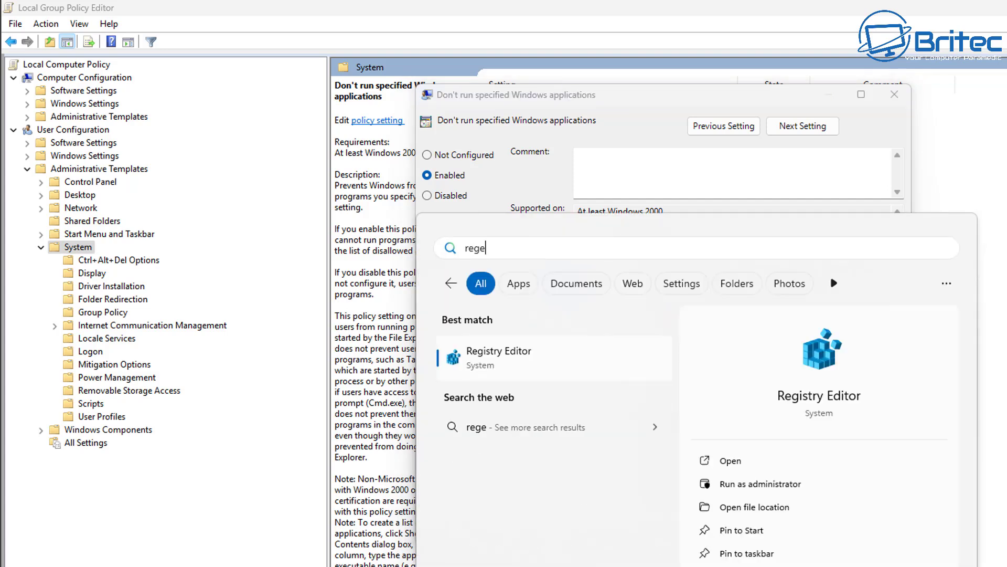
left_click(585, 351)
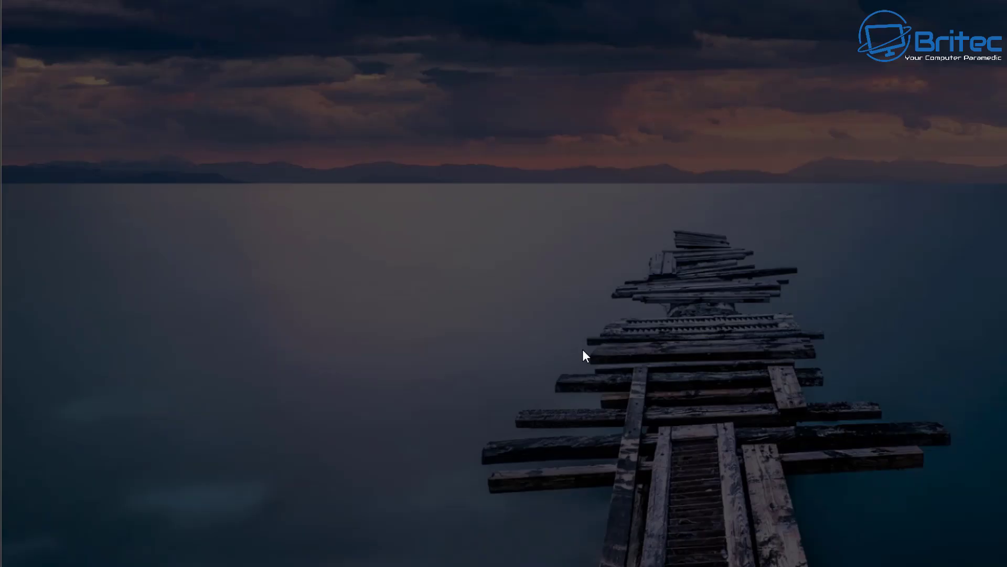
left_click(626, 498)
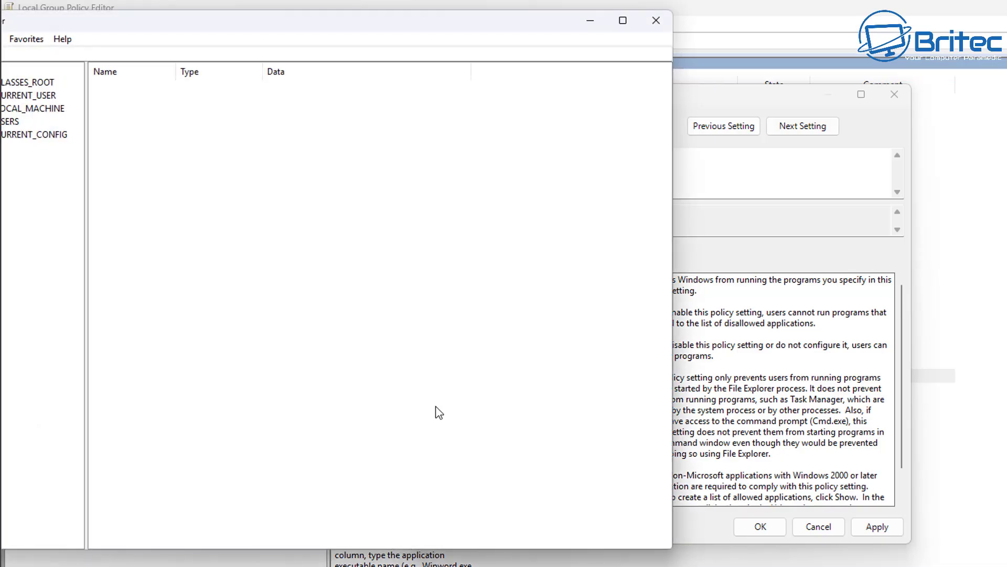
left_click_drag(303, 31, 721, 208)
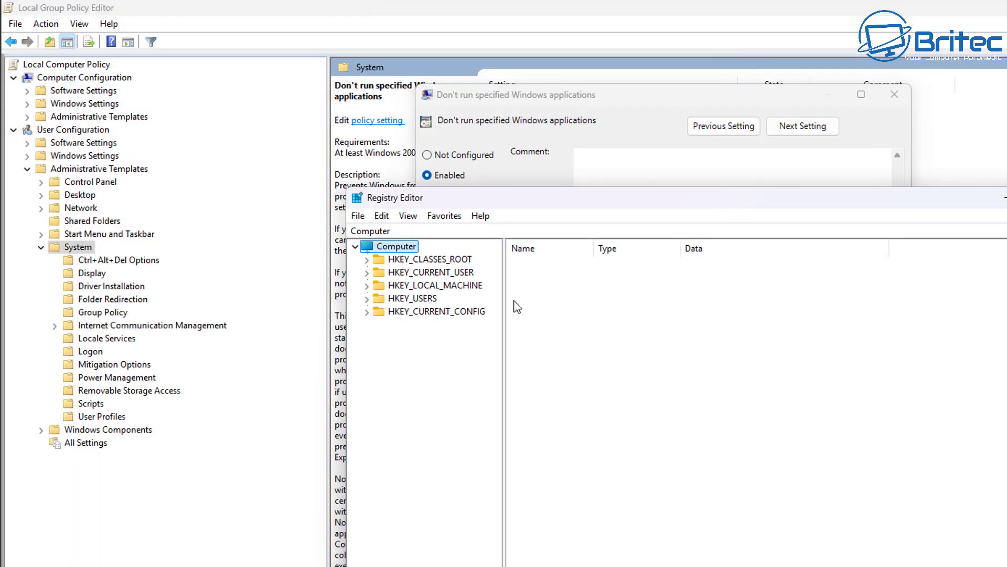
key("alt+Tab")
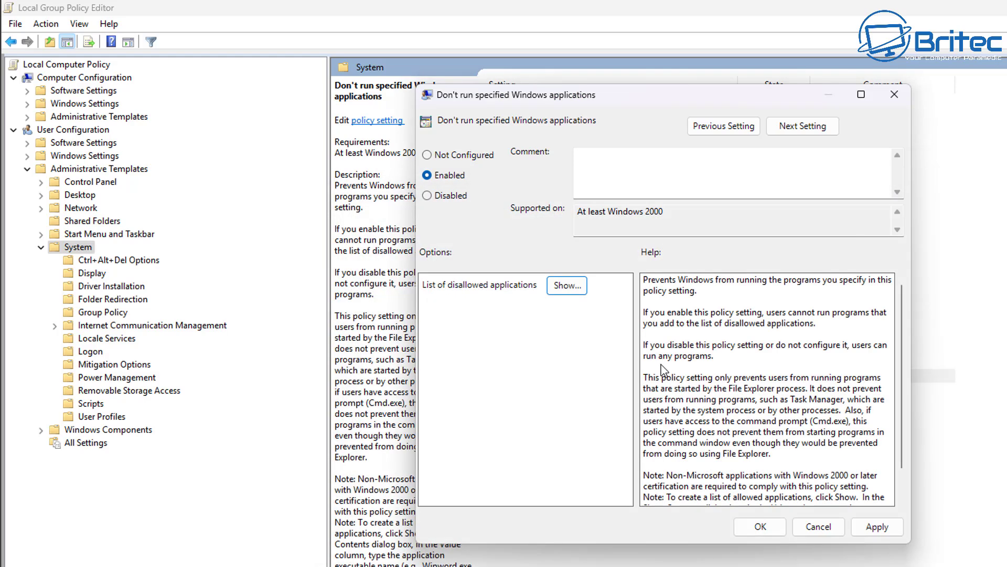
Apply the updated disallowed applications policy, search for regedit in Windows again, and close the search.
left_click(881, 528)
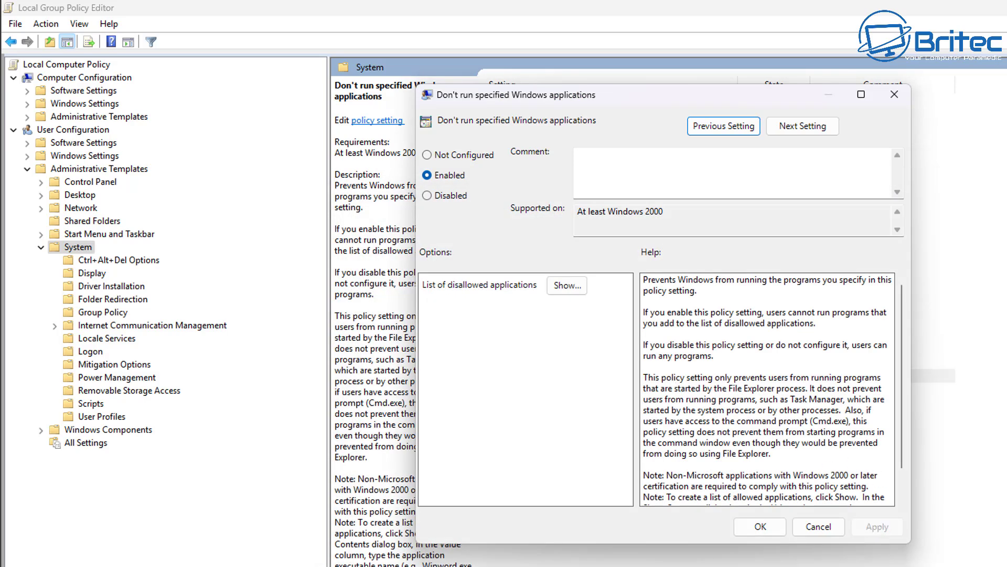
key("super")
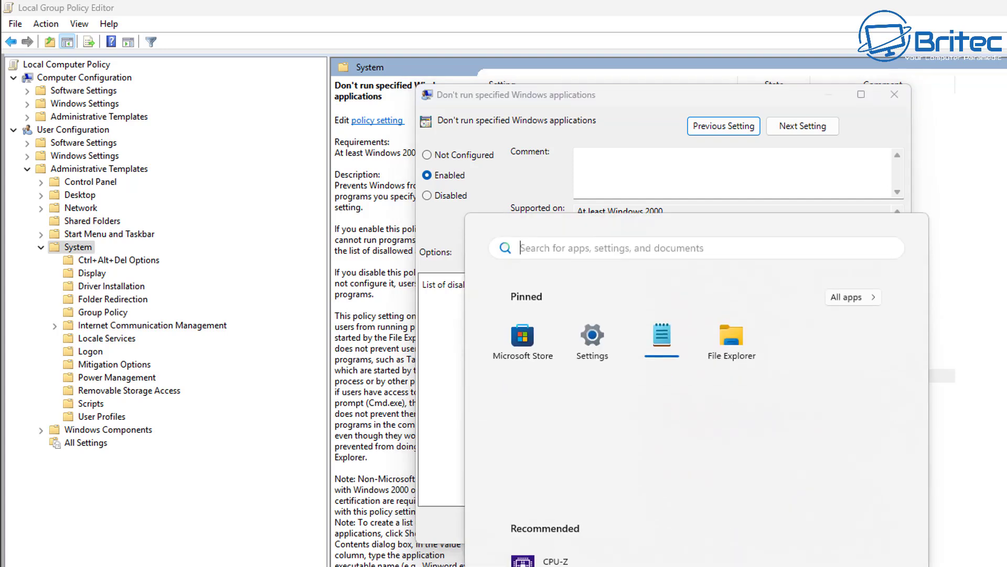
type("regedit")
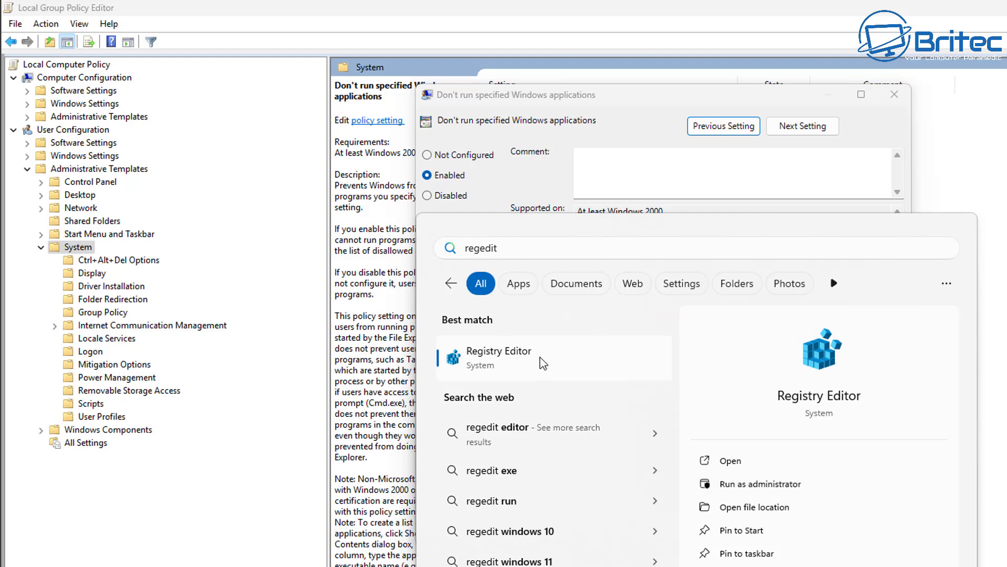
key("Escape")
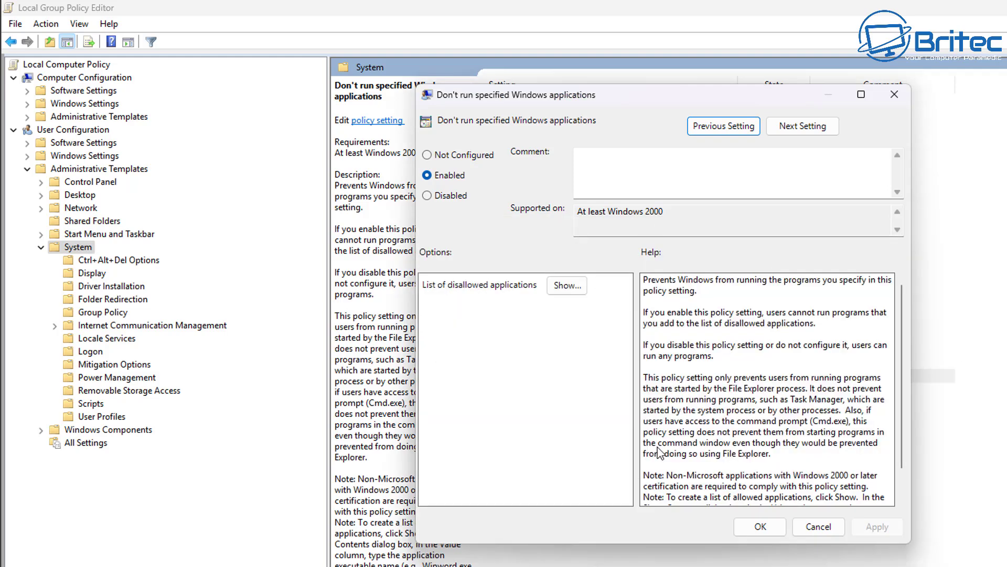
Reopen the list of disallowed applications and clear the notepad.exe entry.
left_click(567, 285)
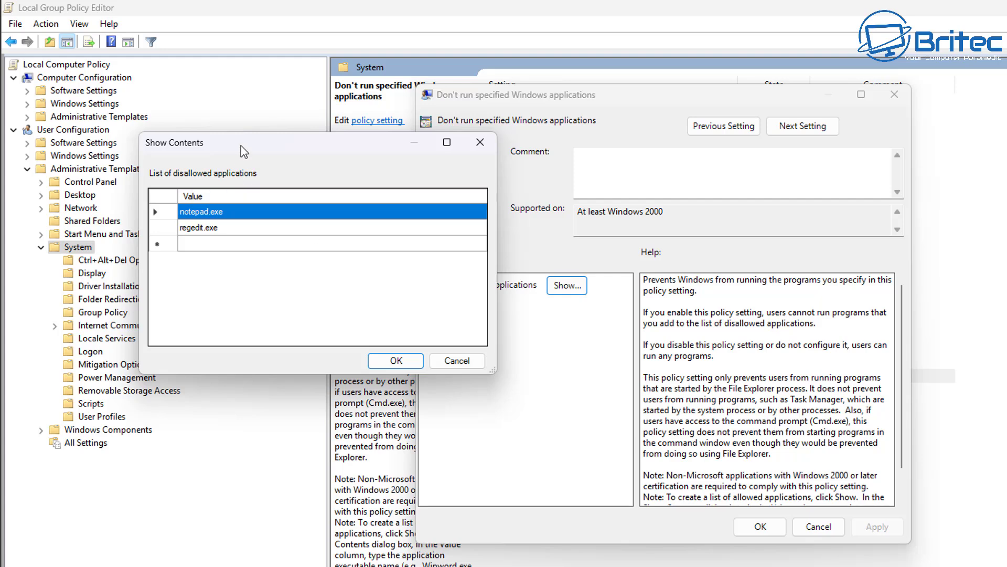
left_click_drag(244, 151, 521, 323)
left_click(497, 388)
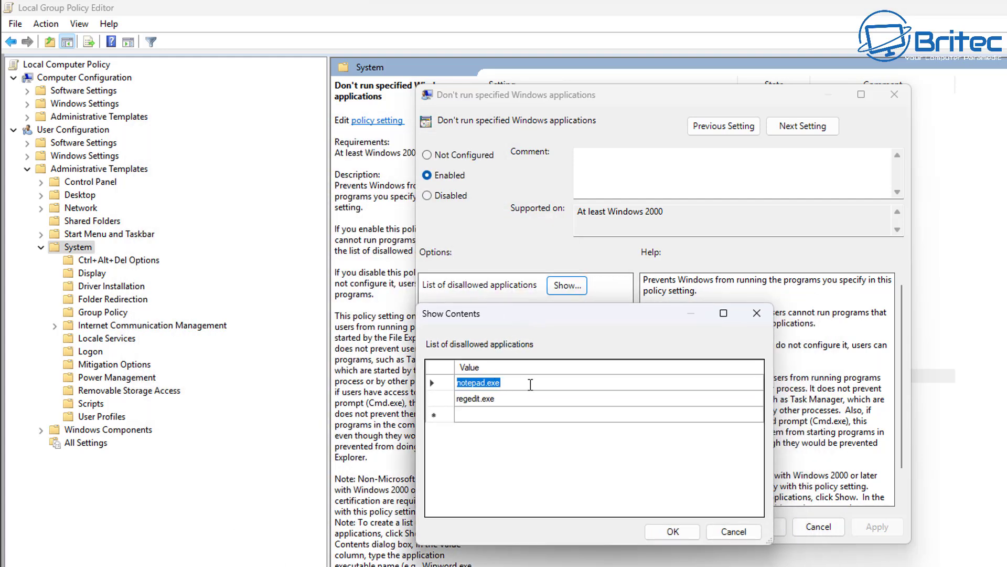
left_click_drag(530, 383, 396, 412)
key("Delete")
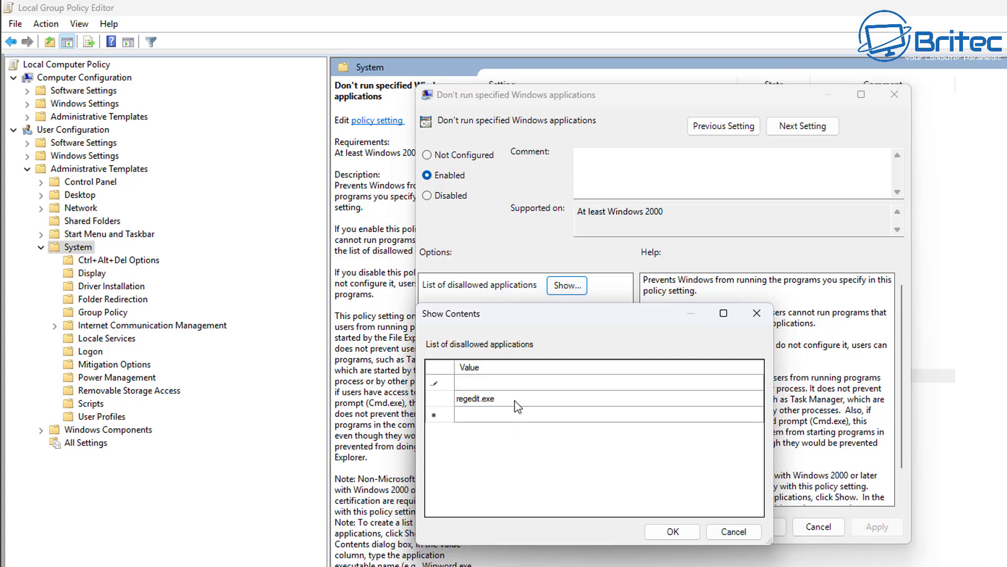
Clear the regedit.exe entry, try to save the empty list of disallowed applications, and cancel the list editing.
left_click(518, 405)
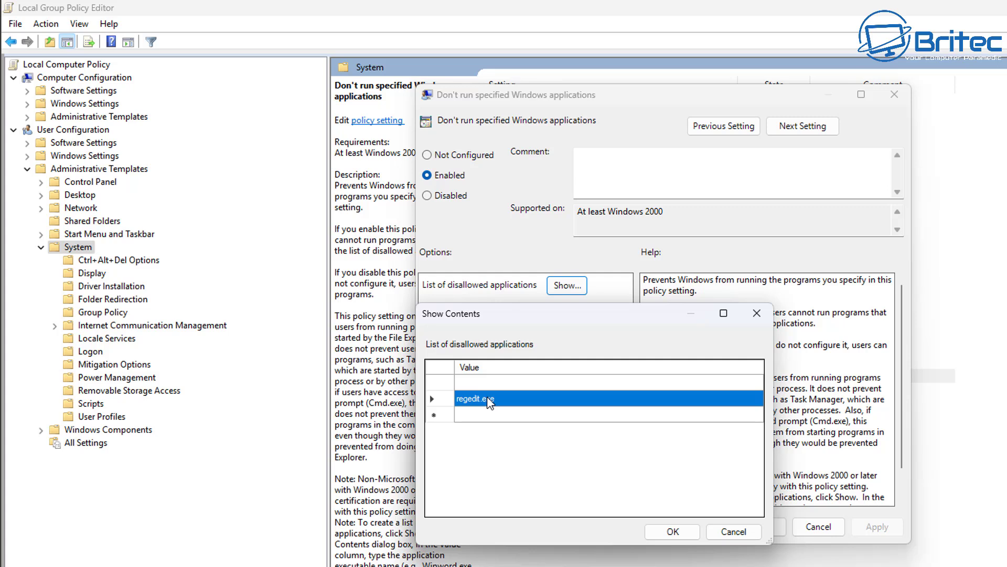
left_click(510, 401)
key("BackSpace")
key("BackSpace")
key("BackSpace")
key("BackSpace")
key("BackSpace")
key("BackSpace")
key("BackSpace")
key("BackSpace")
key("BackSpace")
key("BackSpace")
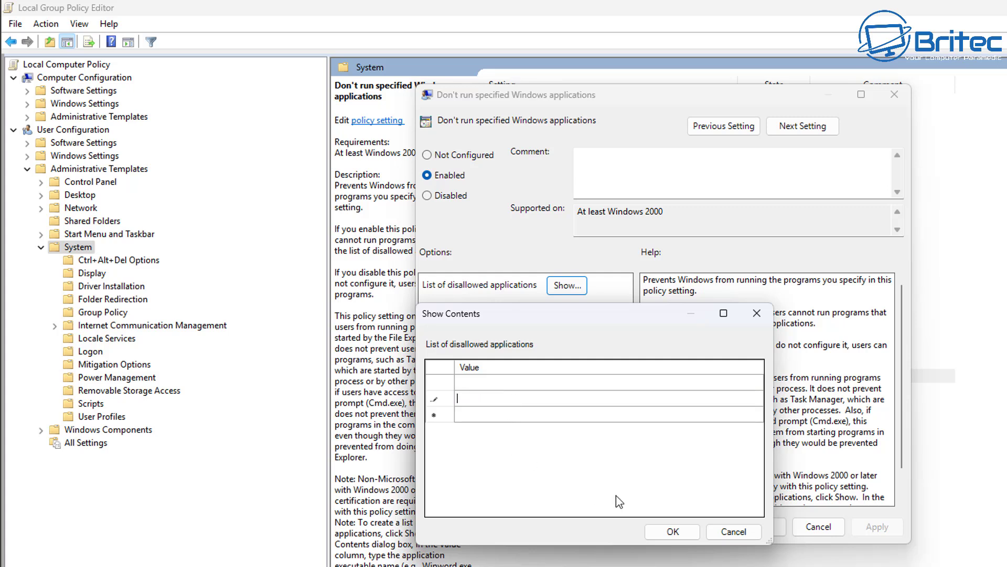
left_click(677, 531)
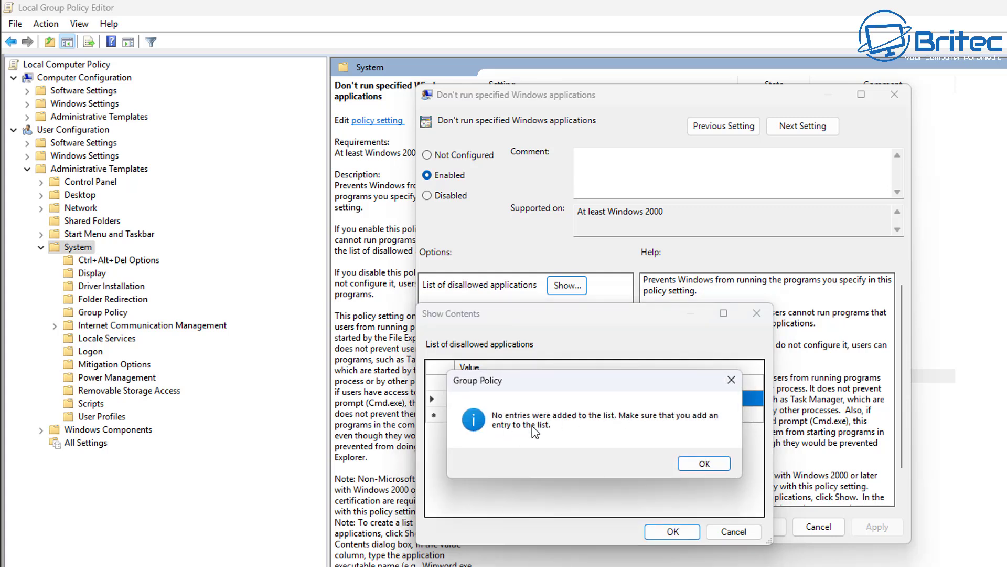
left_click(705, 464)
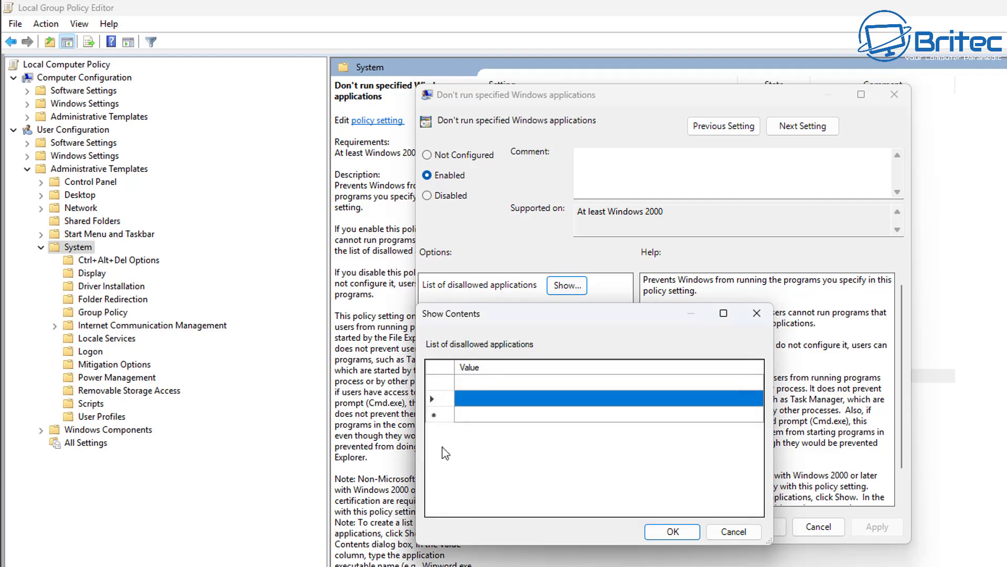
left_click(733, 531)
Set the "Don't run specified Windows applications" policy to Not Configured and apply the change.
left_click(427, 155)
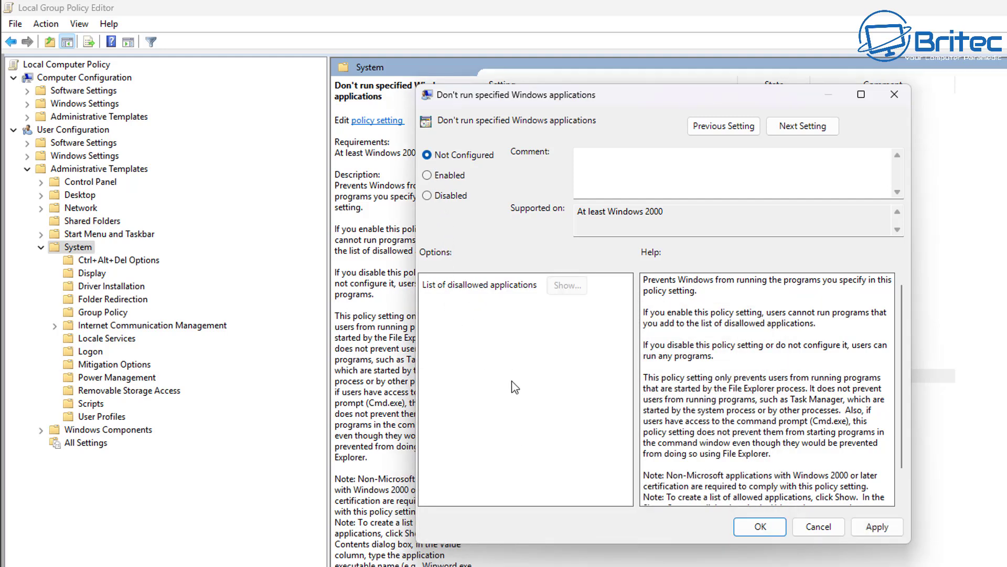
left_click(871, 529)
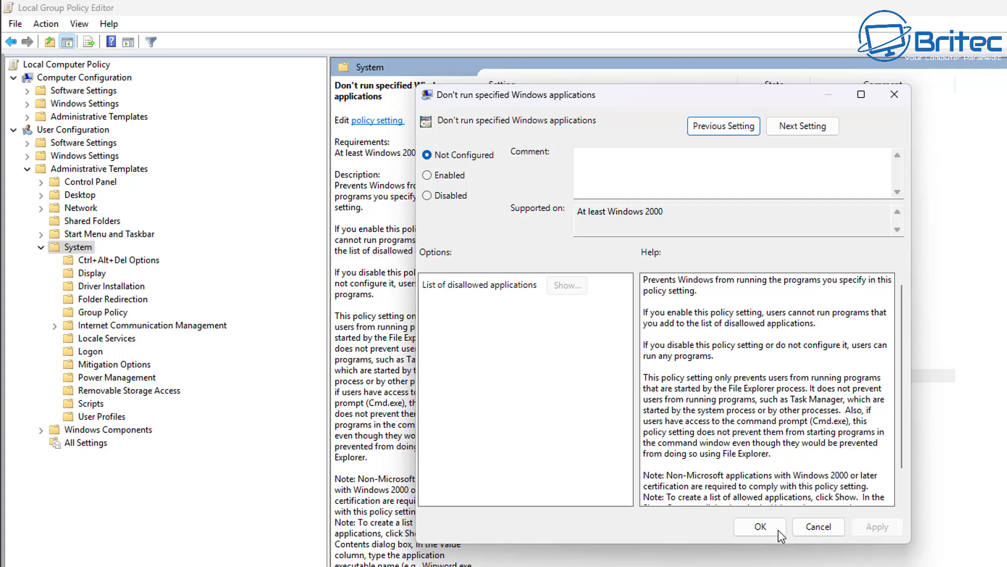
Close the policy settings and automatically generate AppLocker packaged app rules for Everyone from all apps installed on this computer, without grouping similar applications.
left_click(779, 529)
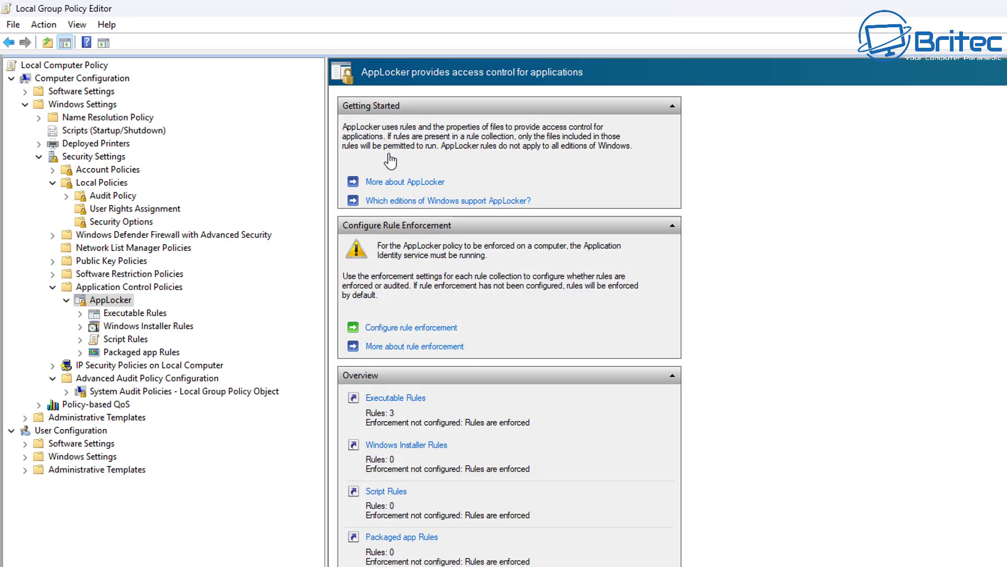
left_click(398, 538)
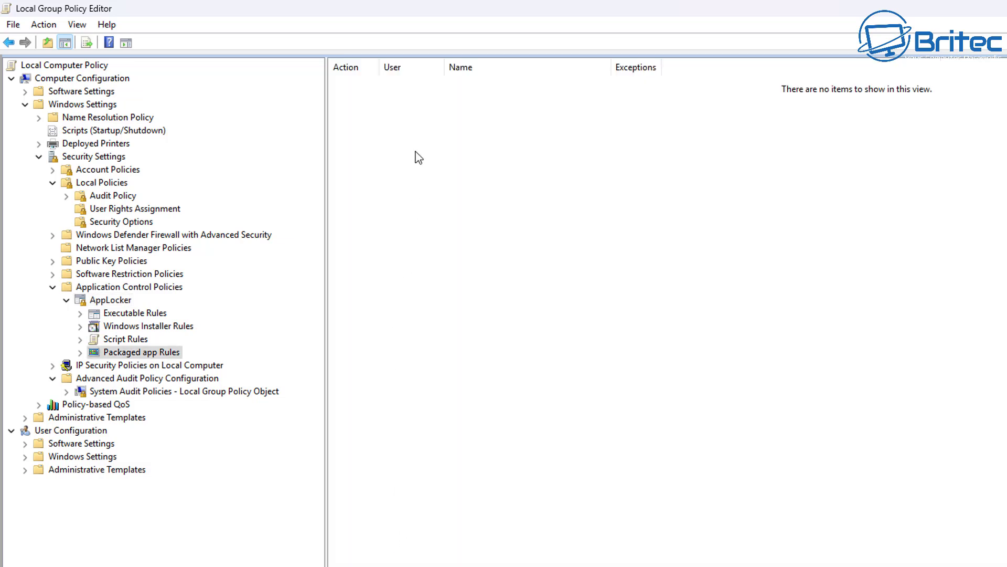
right_click(413, 117)
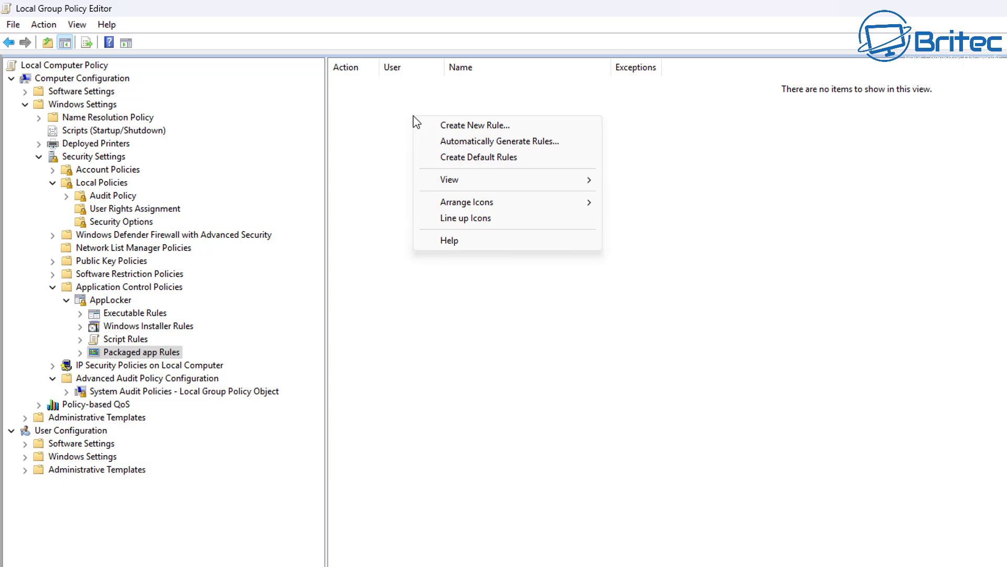
left_click(494, 141)
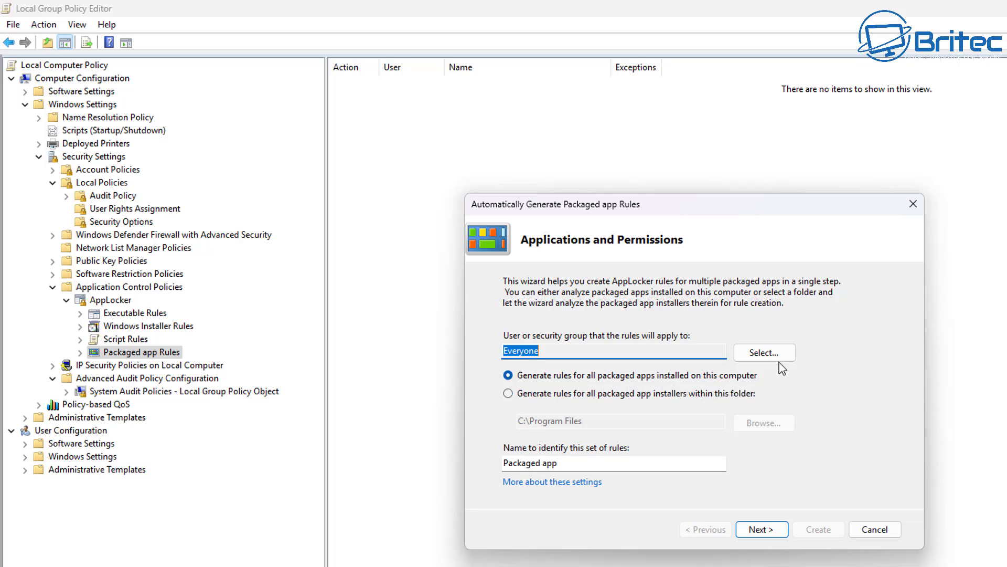
left_click(780, 531)
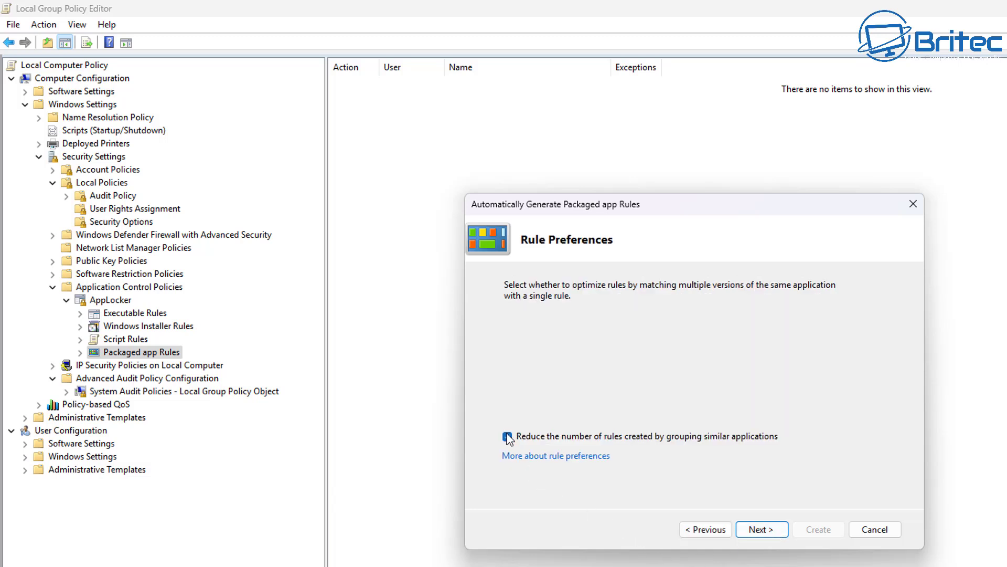
left_click(508, 436)
left_click(754, 535)
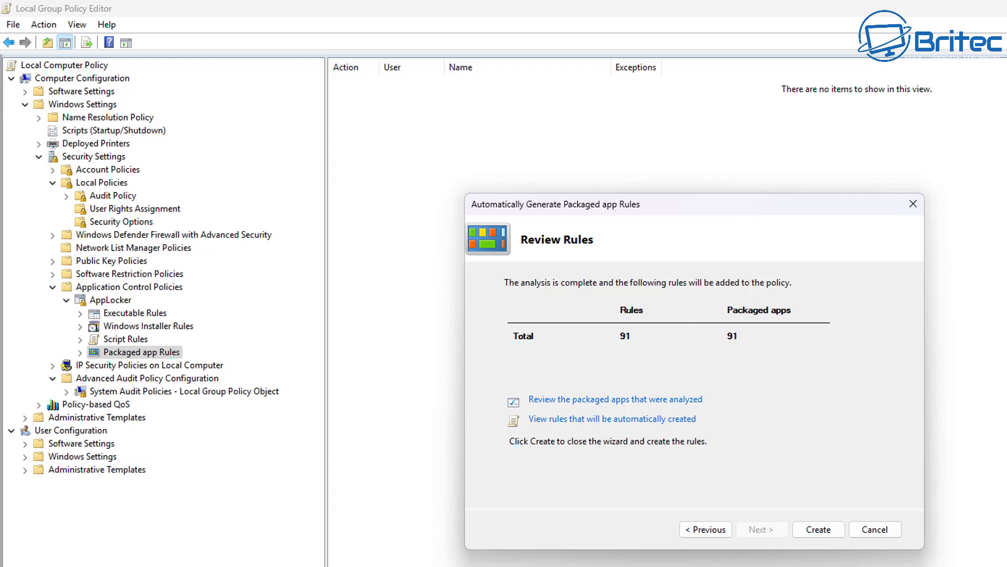
left_click(828, 535)
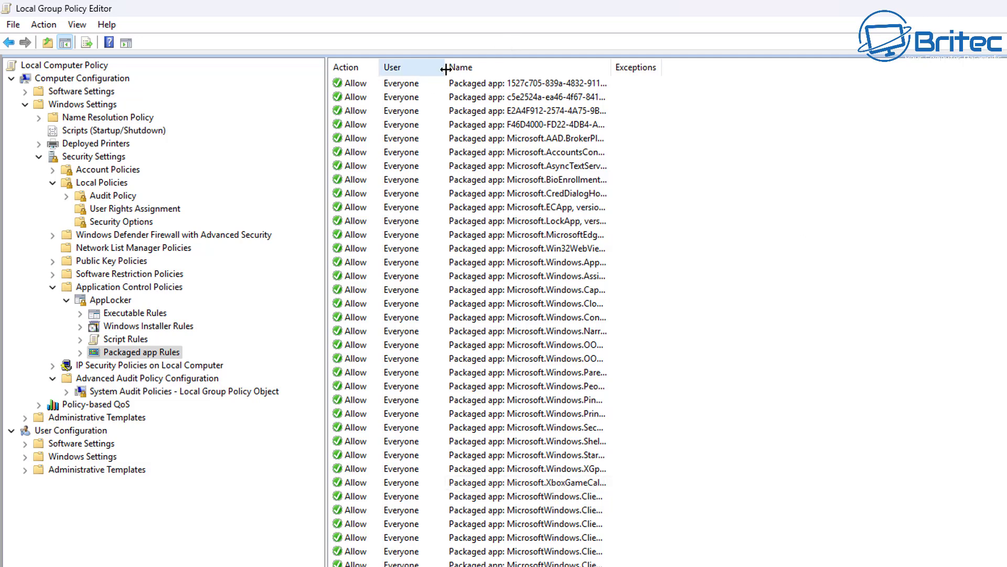
Widen the Action, User and Name columns of the packaged app rules list to show the full rule names.
left_click_drag(445, 67, 520, 67)
left_click_drag(380, 63, 434, 63)
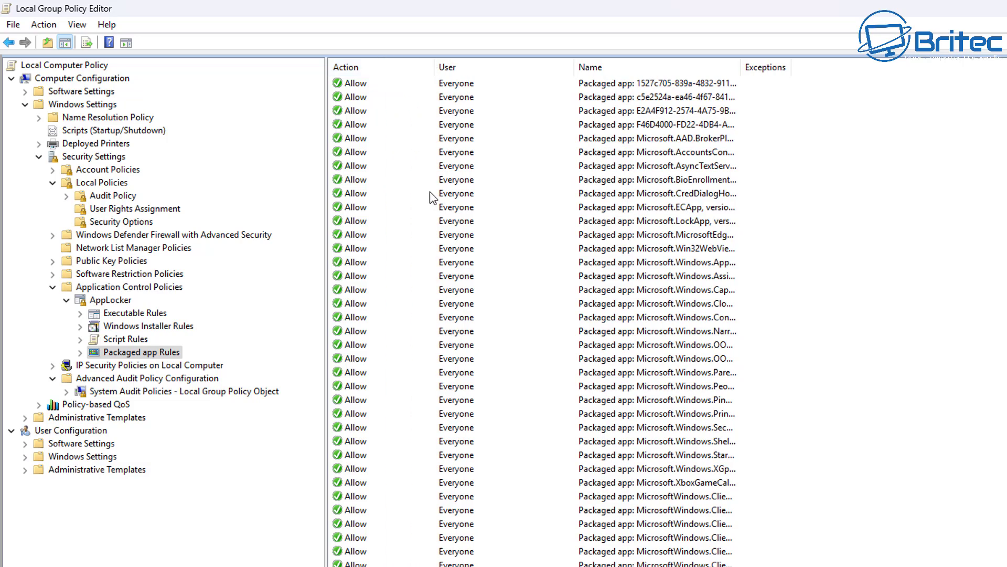
left_click_drag(740, 67, 1005, 84)
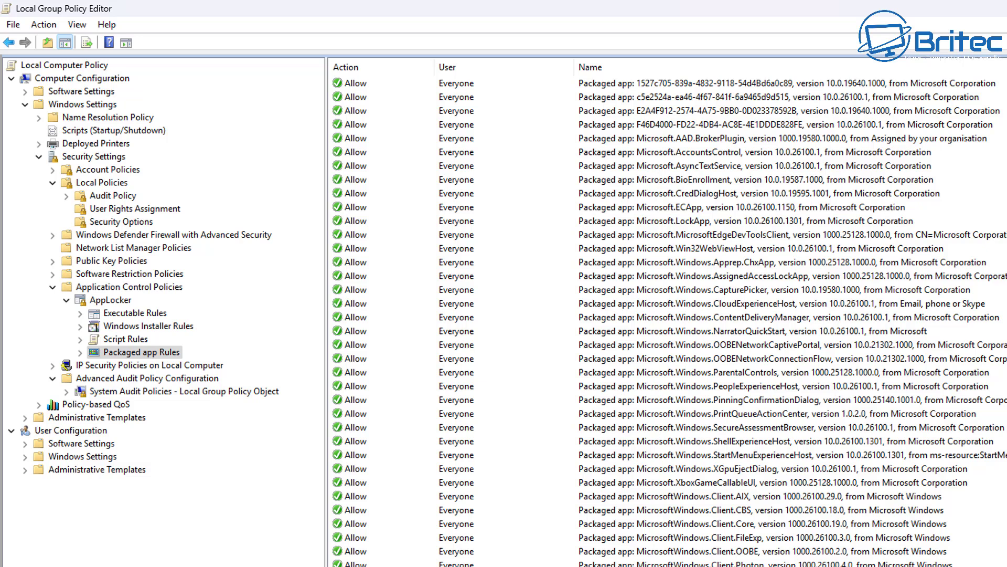
Set the Microsoft.Paint packaged app rule to Deny for Everyone and apply it.
scroll(666, 315, "down", 10)
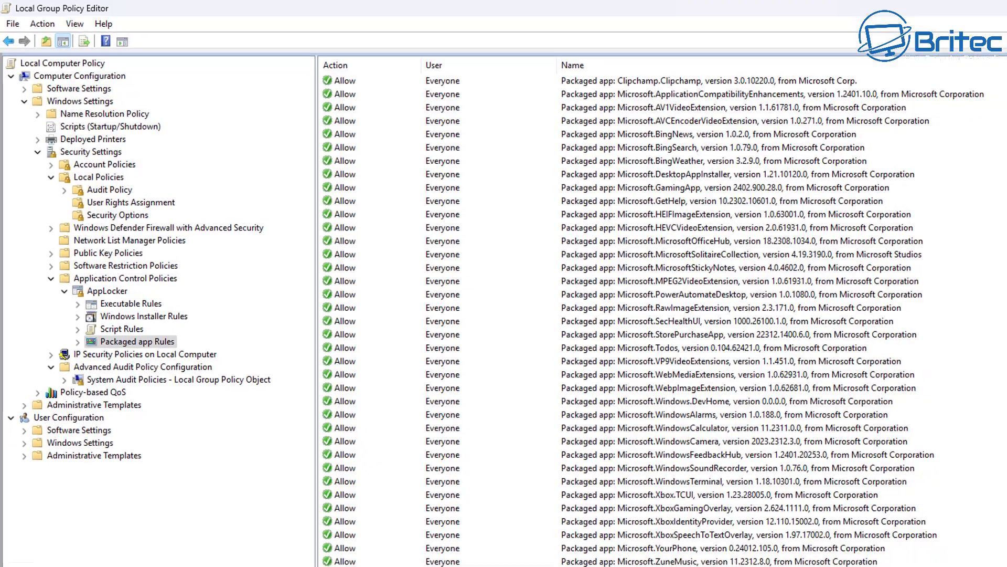
right_click(472, 489)
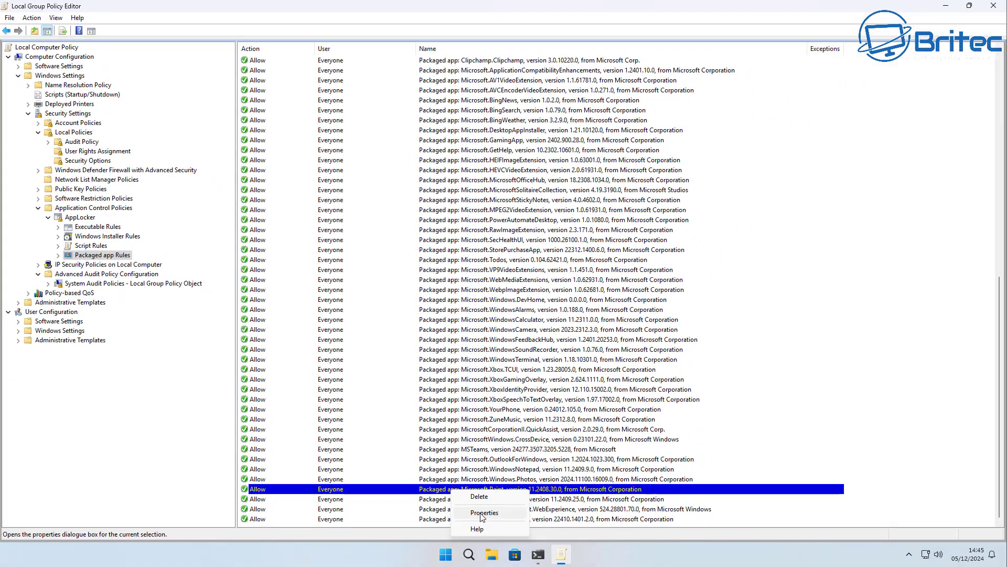
left_click(482, 512)
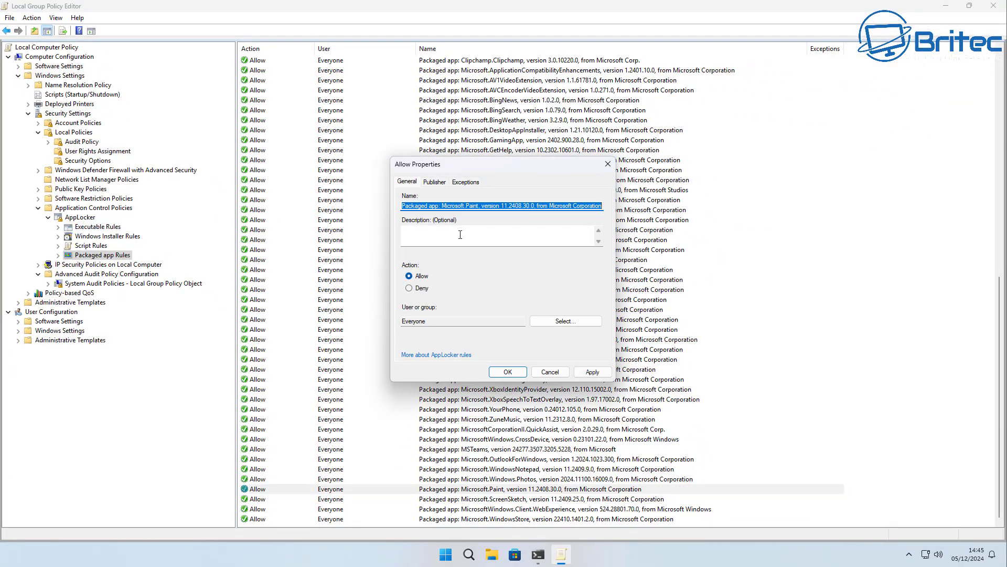
left_click(409, 288)
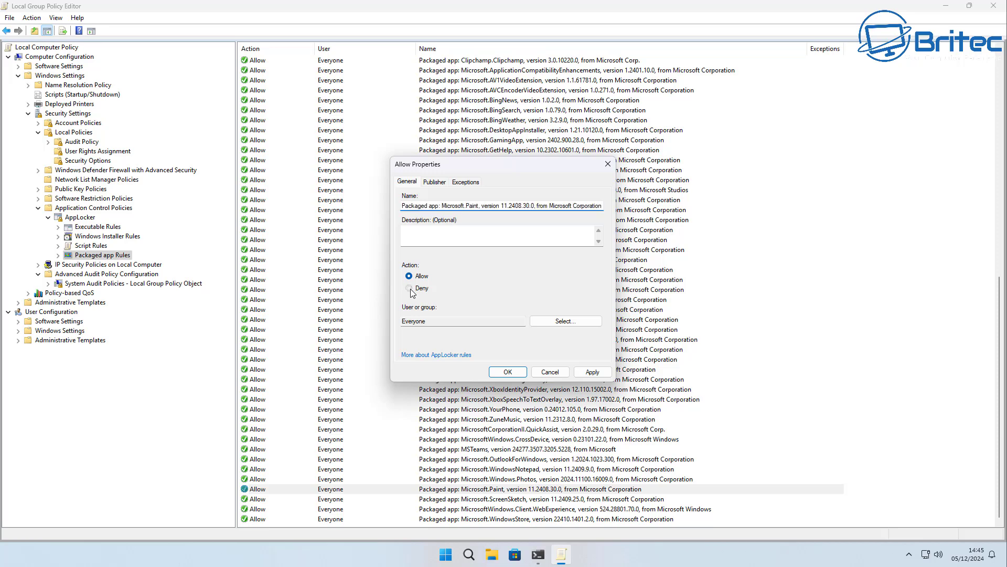
left_click(592, 372)
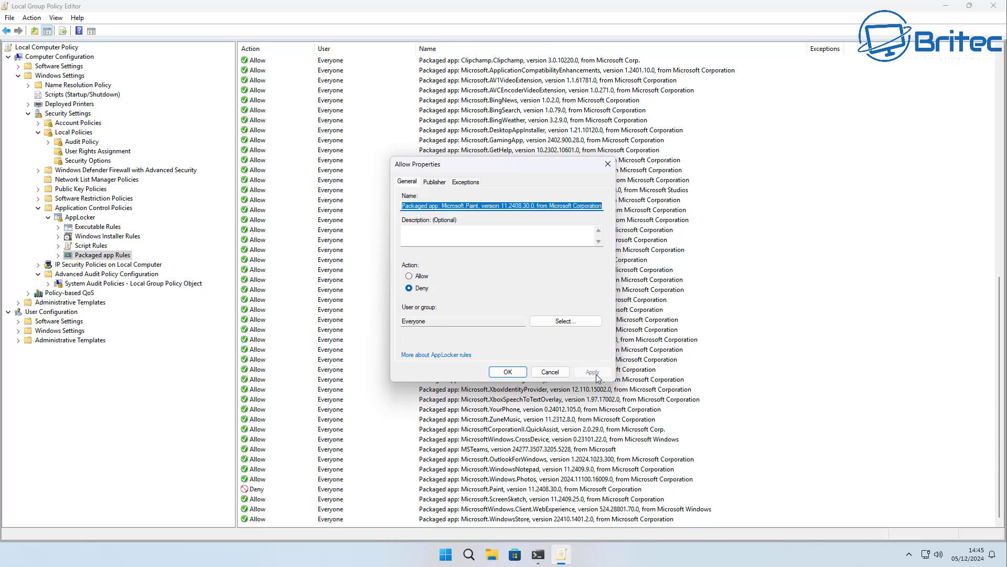
left_click(507, 371)
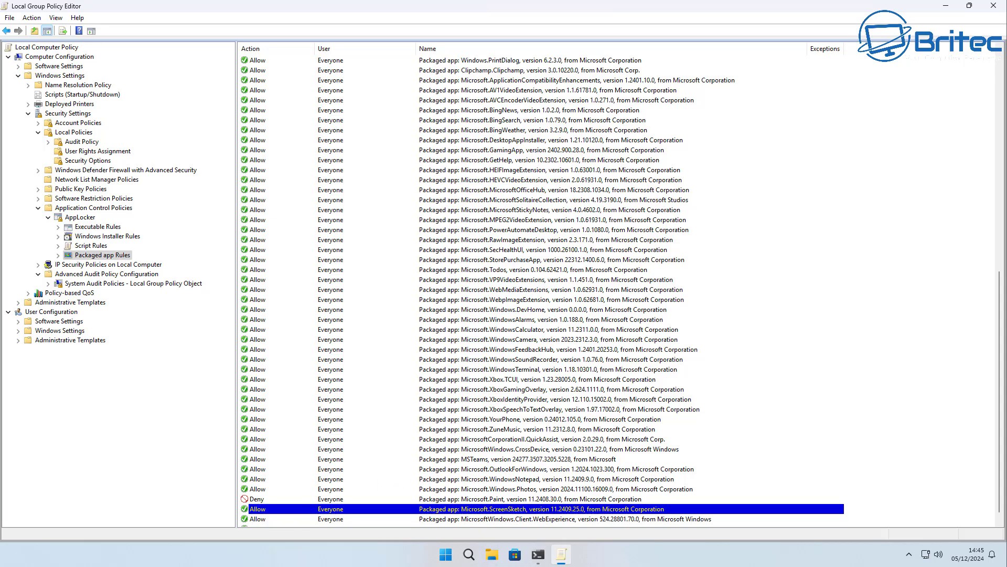
Search Windows for paint, try to open Paint twice to test the block, and close the search.
left_click(446, 555)
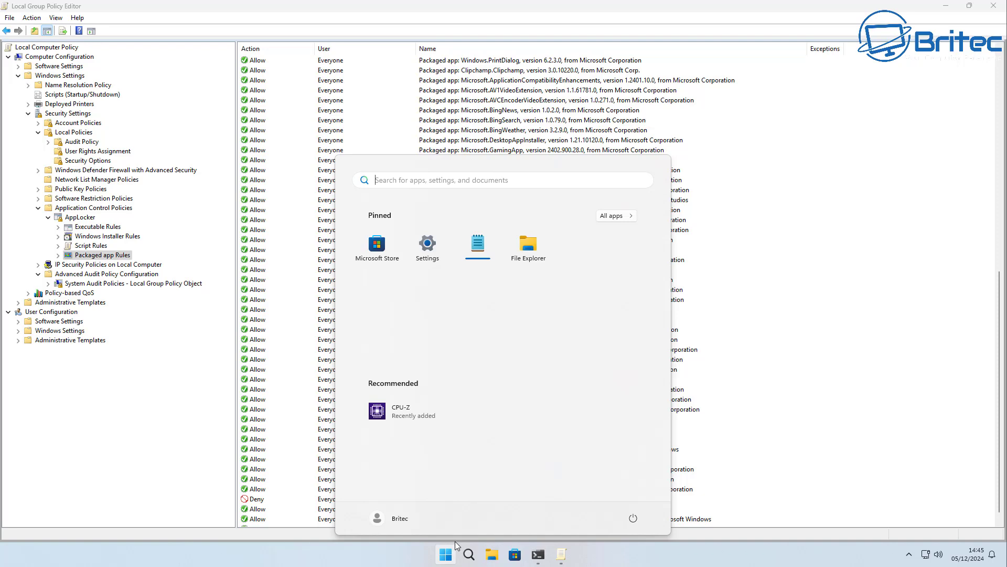
type("paint")
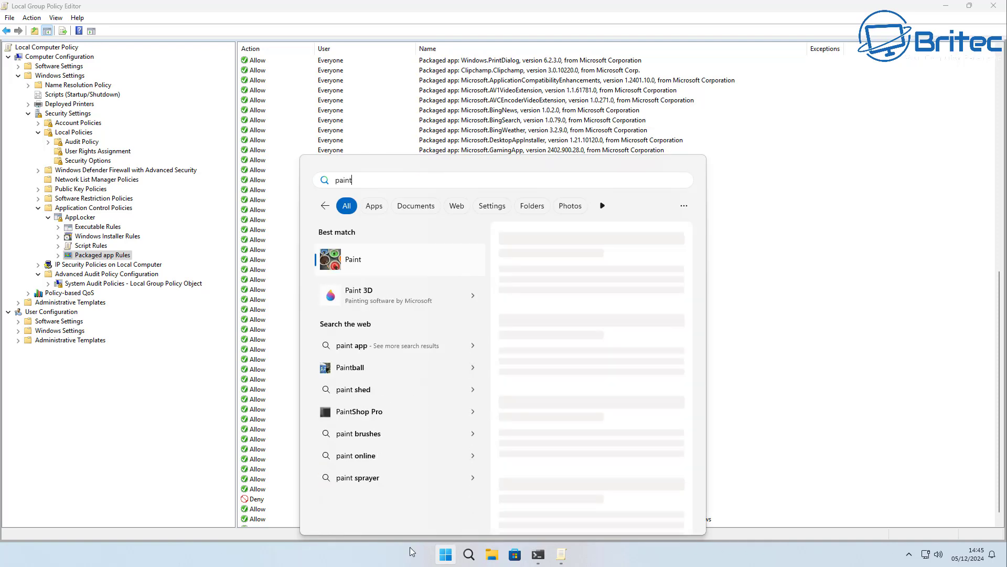
left_click(353, 260)
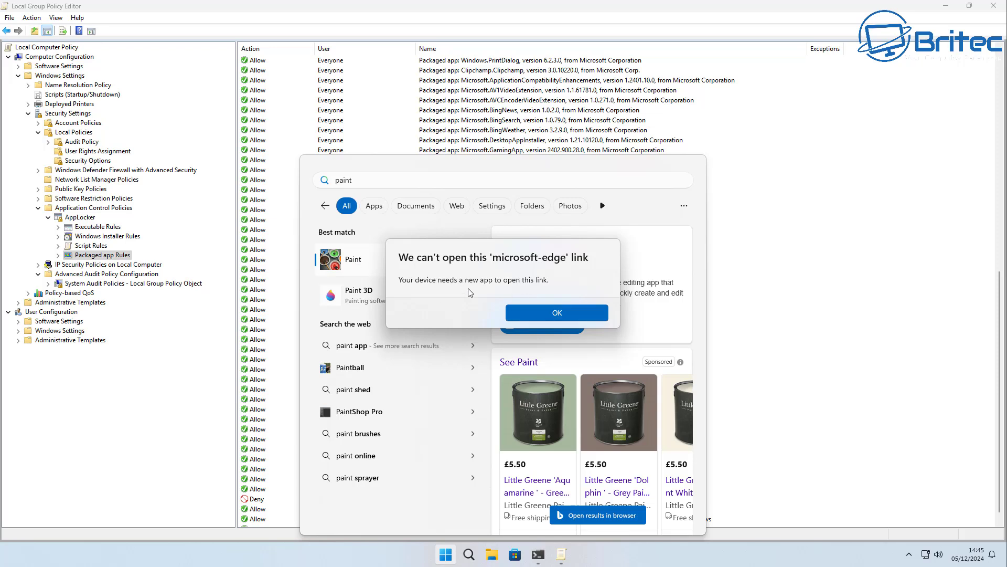
left_click(538, 313)
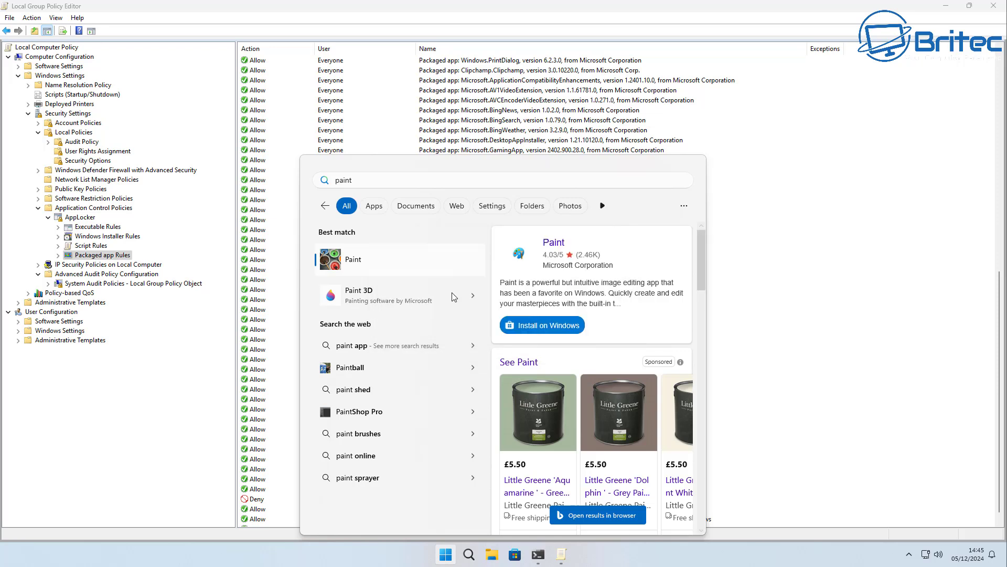
left_click(389, 263)
left_click(540, 314)
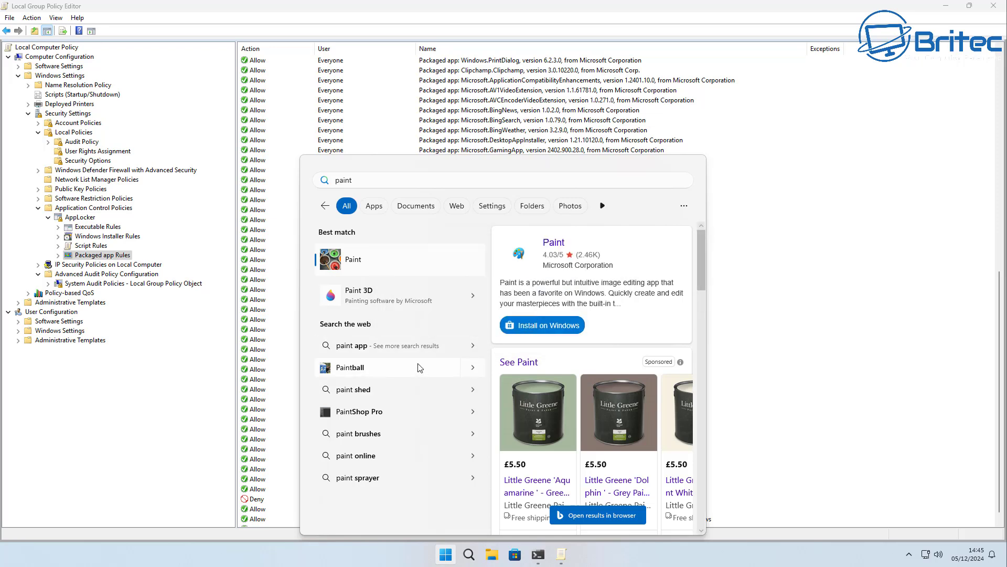
key("Escape")
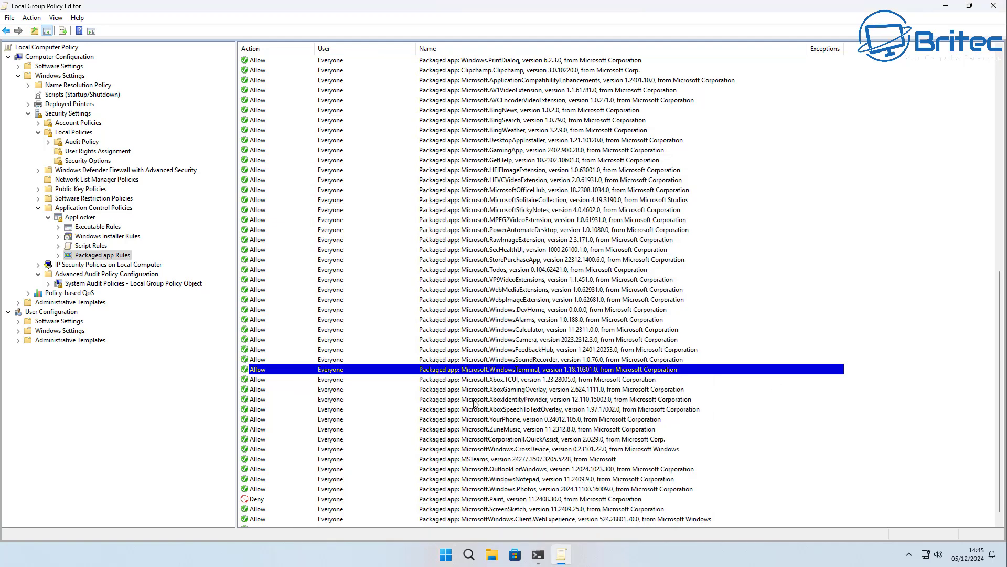
Set the Microsoft.Paint packaged app rule back to Allow and apply it.
right_click(287, 499)
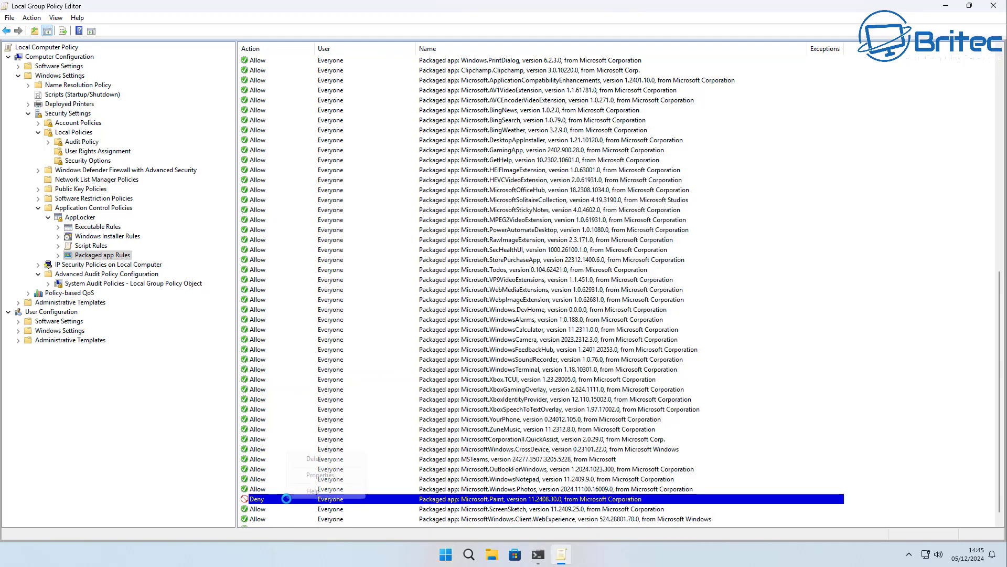
left_click(326, 475)
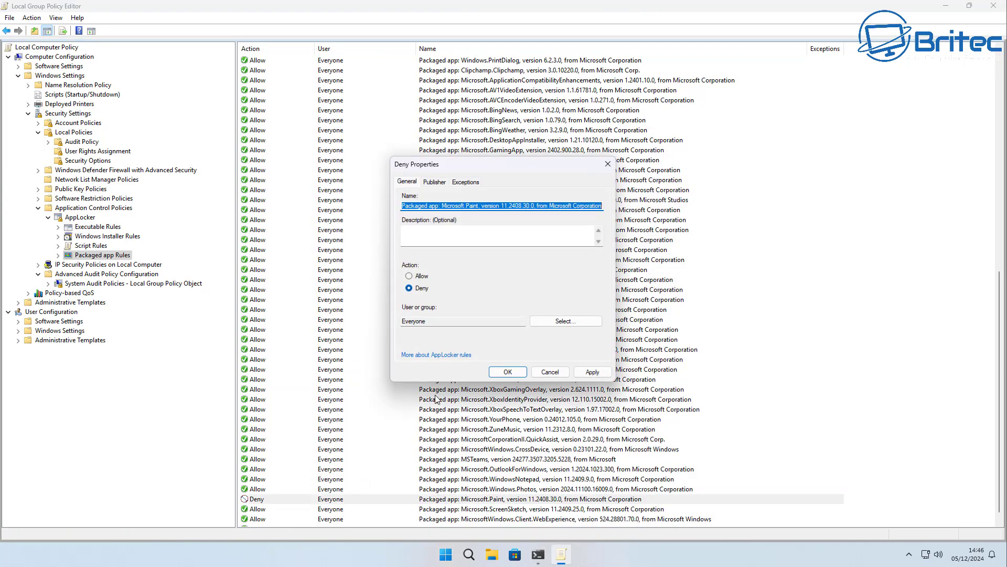
left_click(410, 275)
left_click(592, 371)
left_click(508, 371)
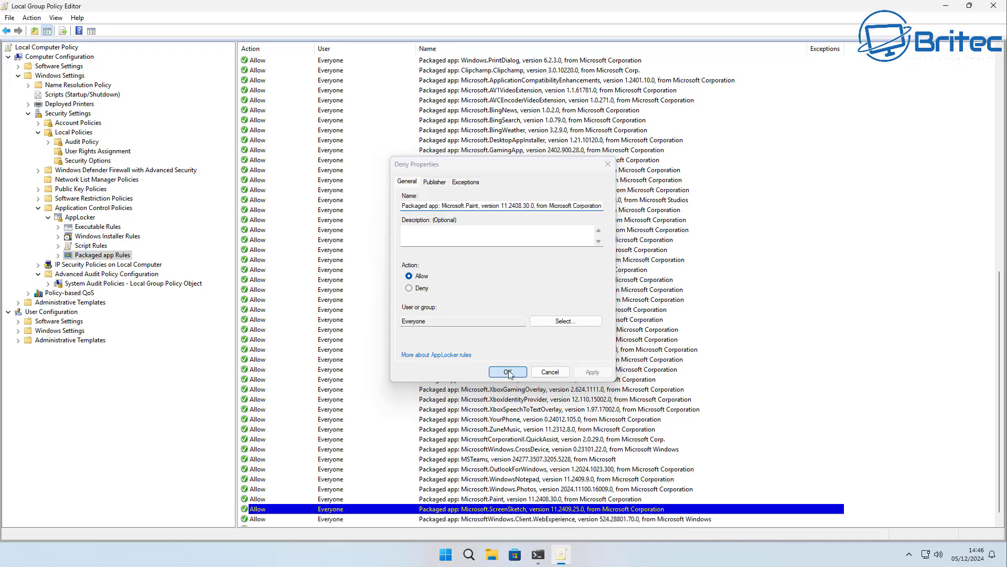
Set the Microsoft.WindowsCalculator packaged app rule to Deny for Everyone and apply it.
scroll(541, 371, "down", 9)
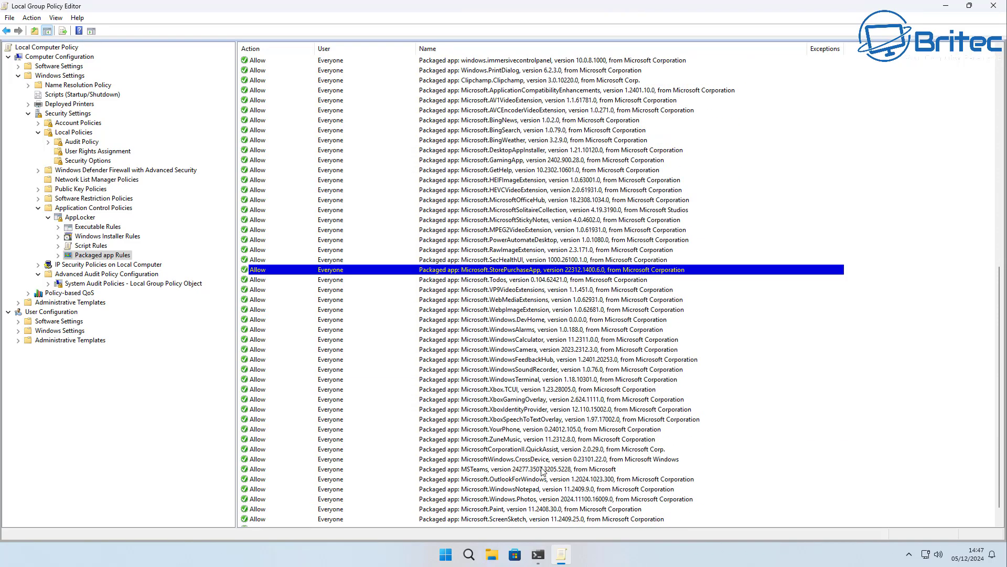
double_click(509, 339)
right_click(509, 339)
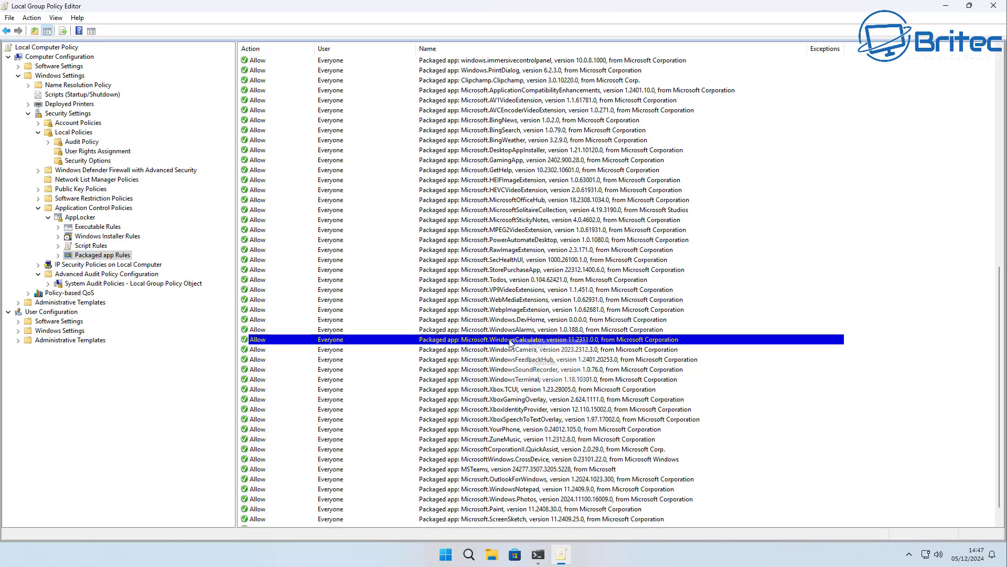
left_click(542, 363)
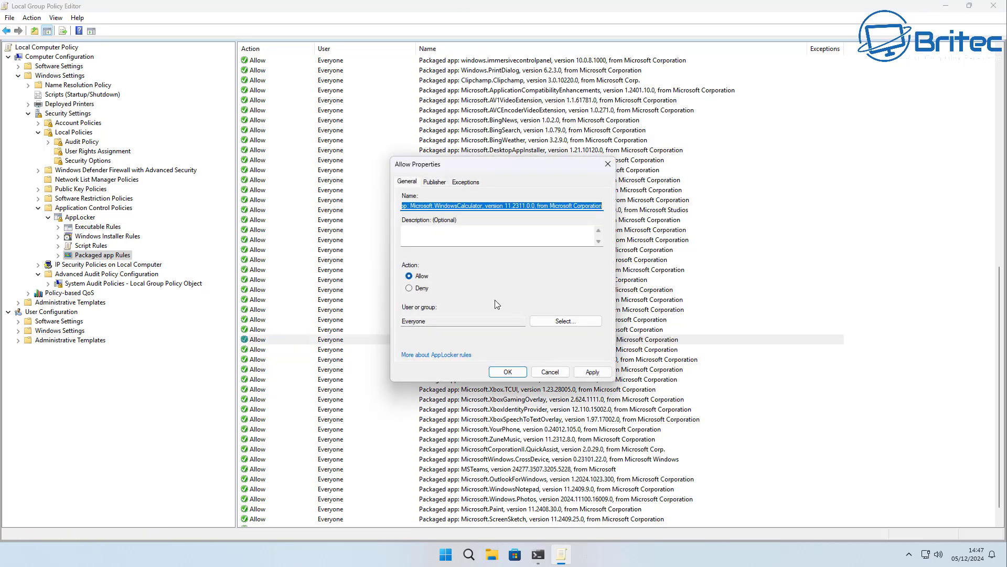
left_click(422, 288)
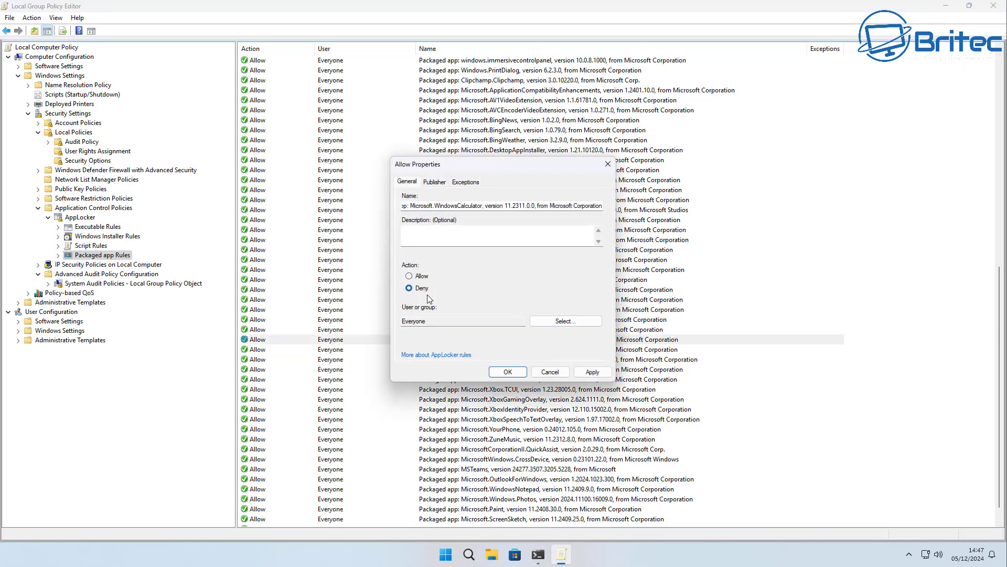
left_click(592, 372)
left_click(507, 372)
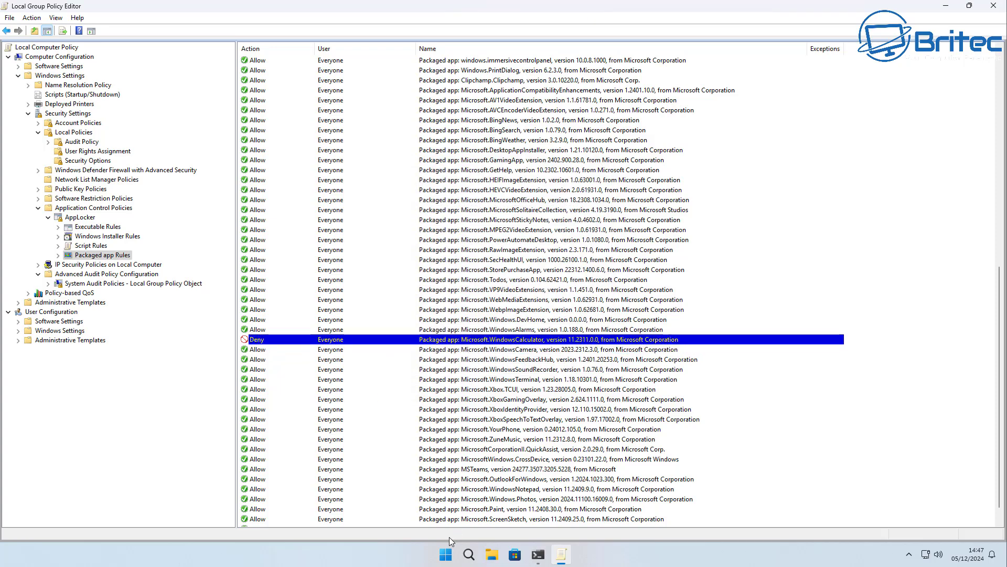
Search Windows for calc, try to open Calculator to test the block, and close the search.
left_click(445, 555)
type("calc")
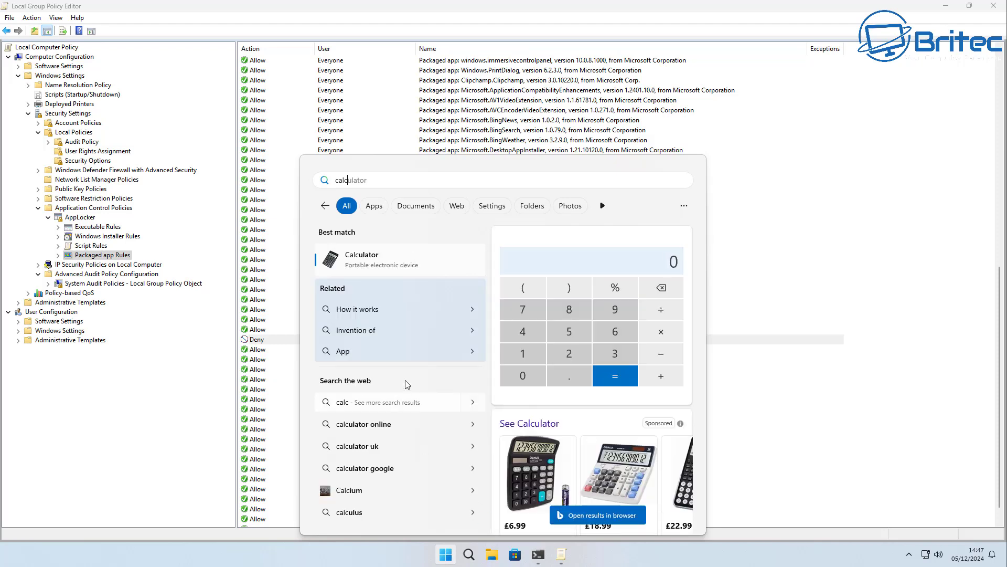
left_click(381, 262)
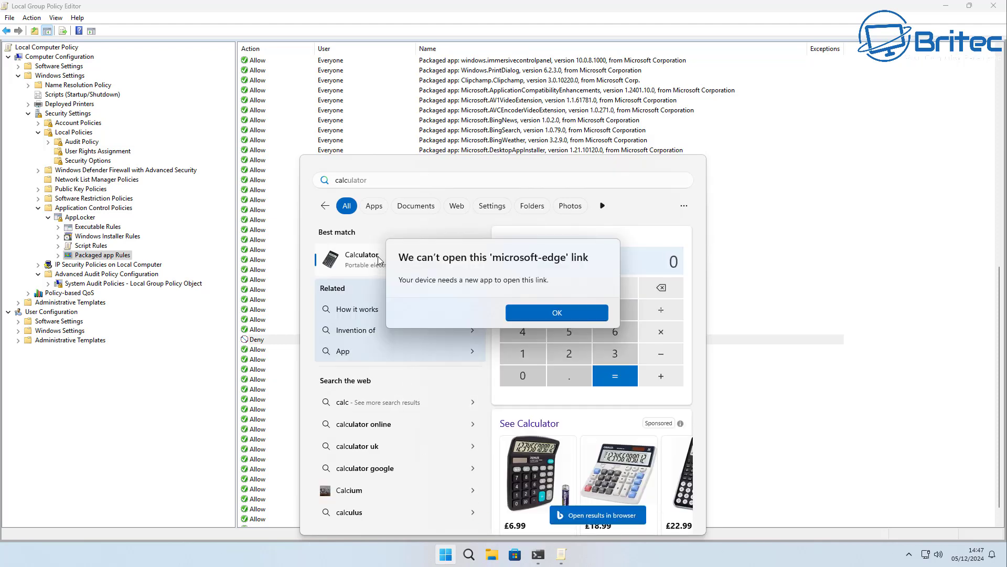
left_click(519, 314)
left_click(782, 231)
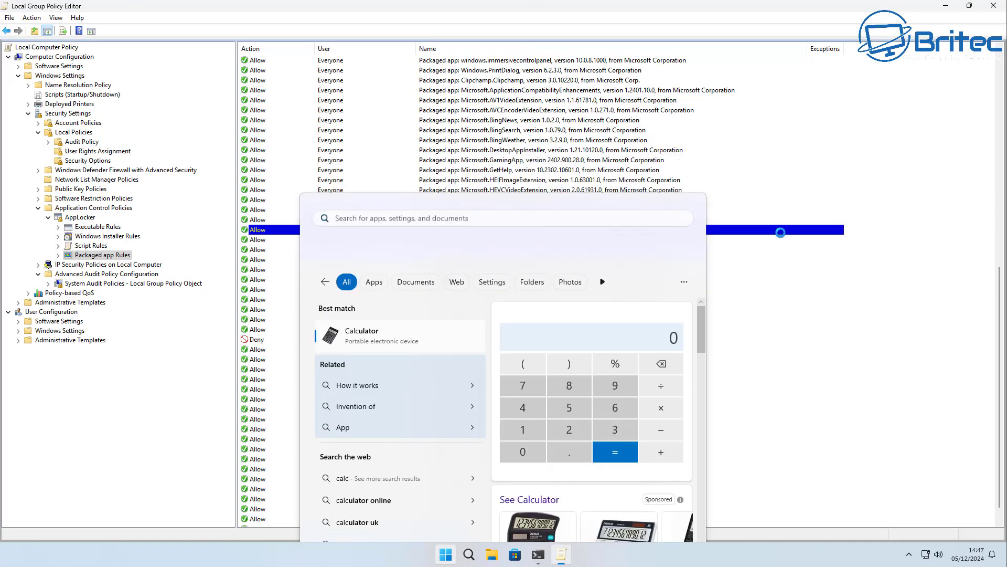
Set the Microsoft.WindowsCalculator packaged app rule back to Allow and save it.
right_click(260, 340)
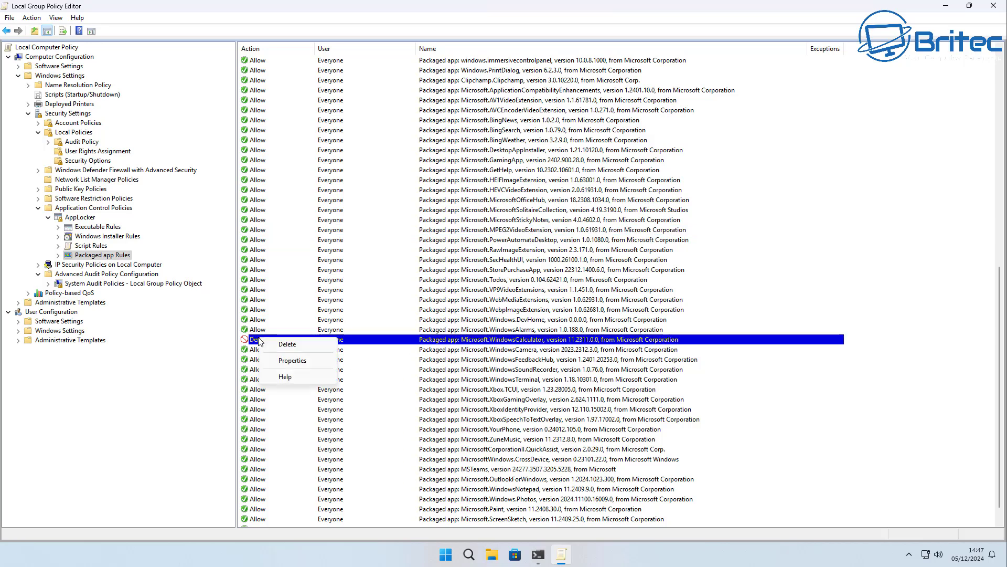
left_click(298, 357)
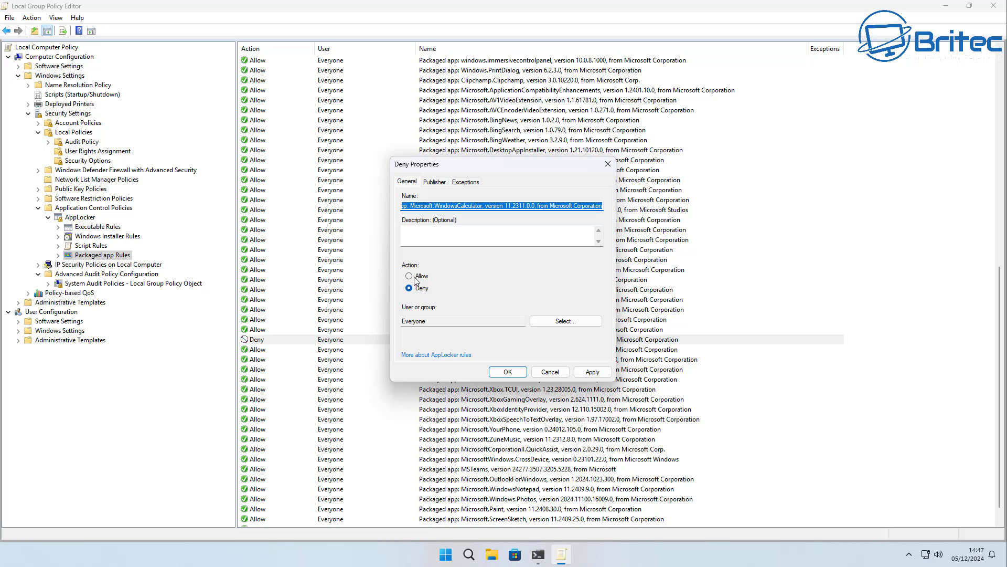
left_click(415, 278)
left_click(511, 372)
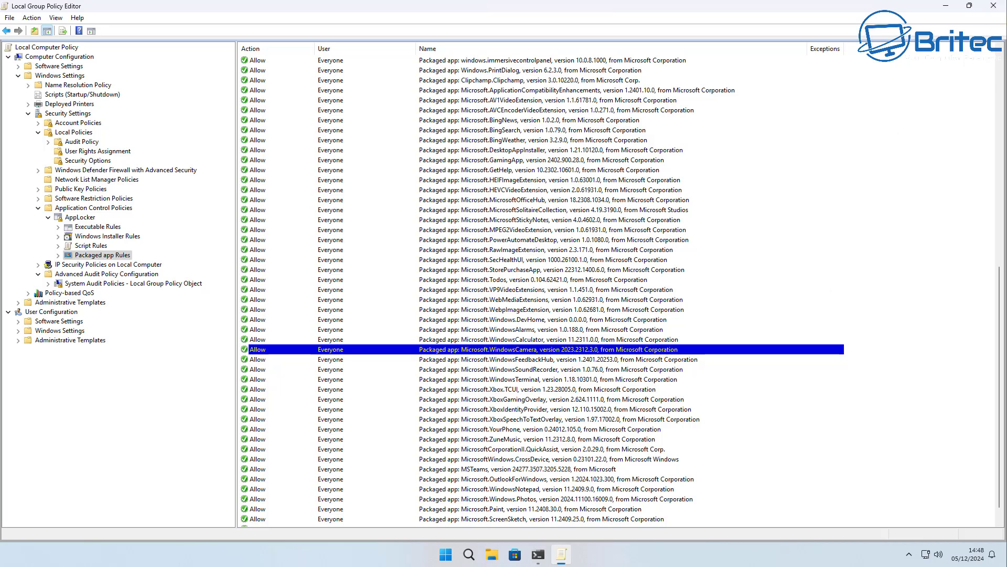
Start a new AppLocker executable rule with the Deny action for Everyone and a Publisher condition.
key("Left")
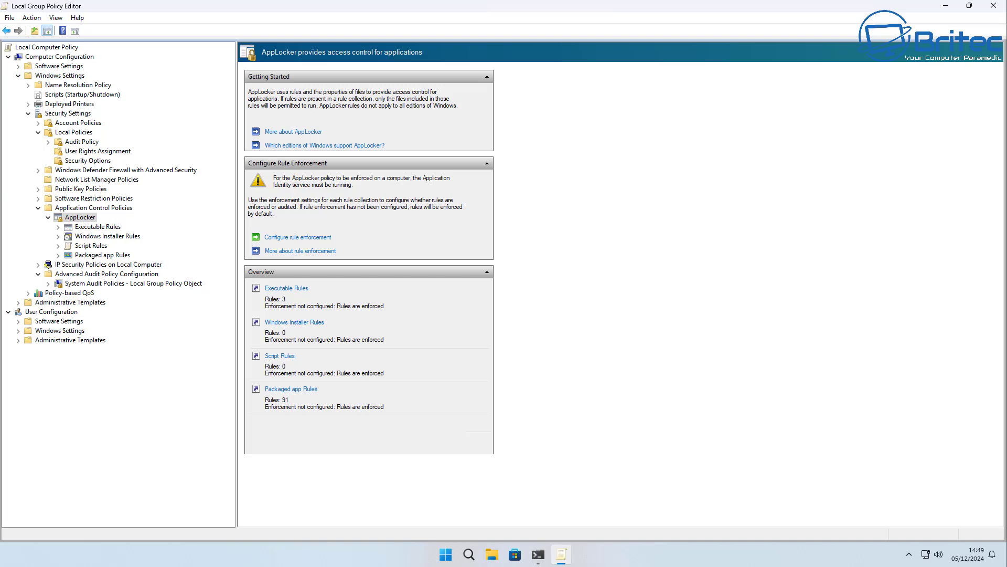
left_click(279, 290)
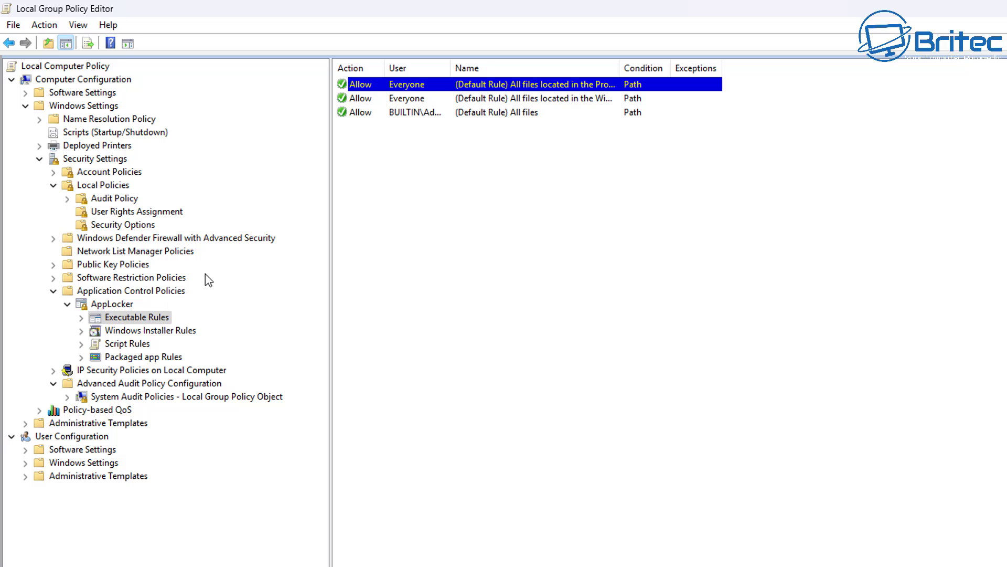
right_click(395, 159)
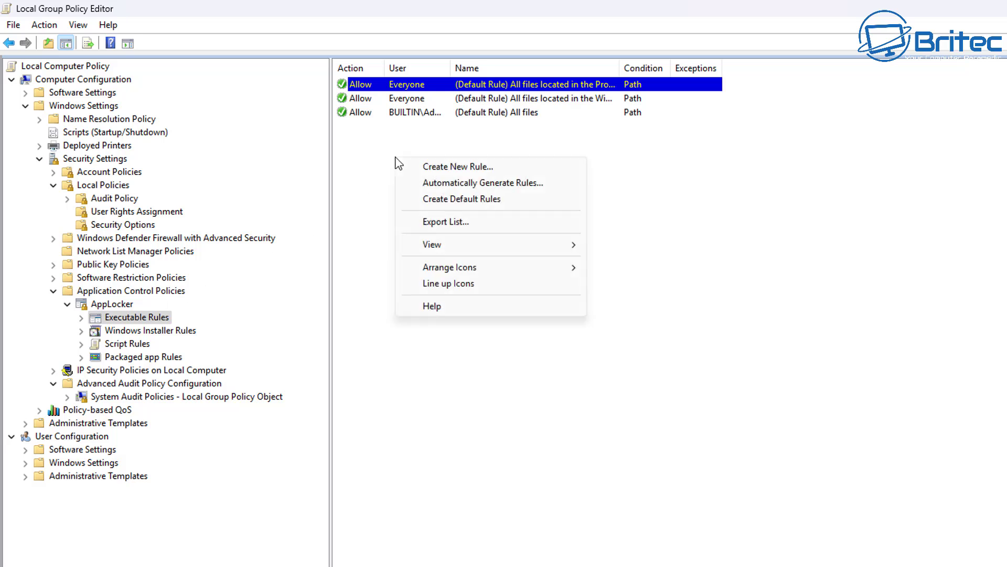
left_click(488, 168)
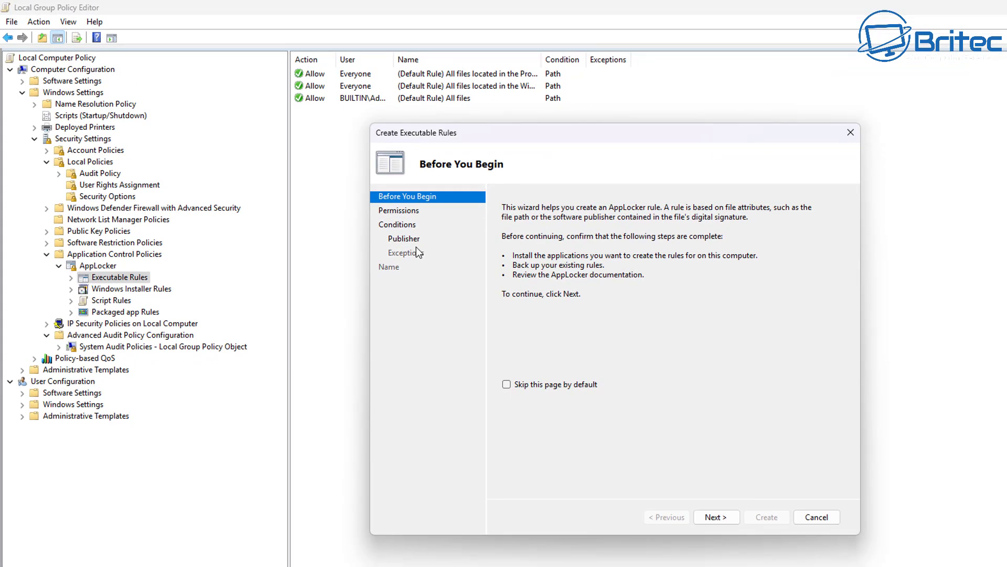
left_click(403, 211)
left_click(530, 293)
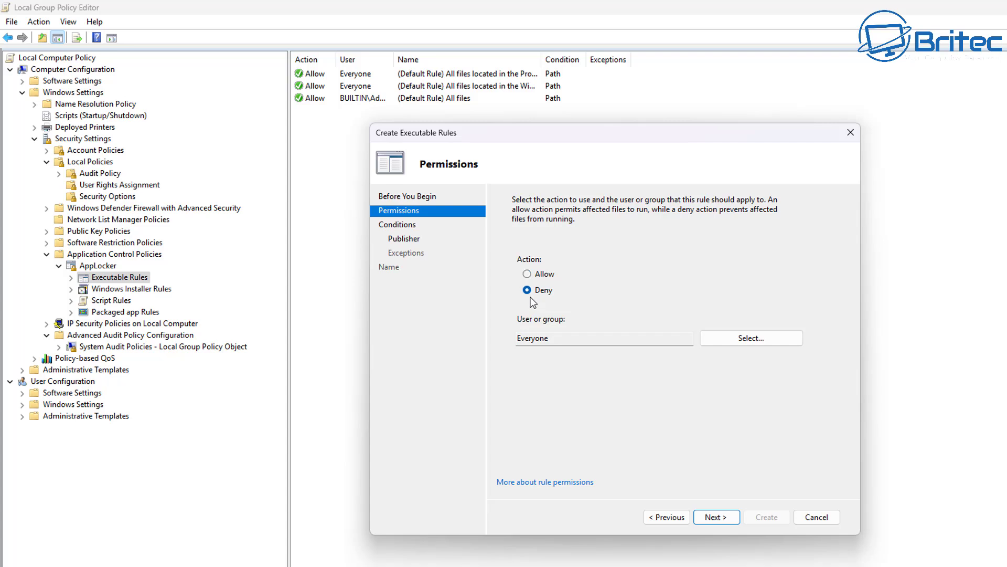
left_click(395, 225)
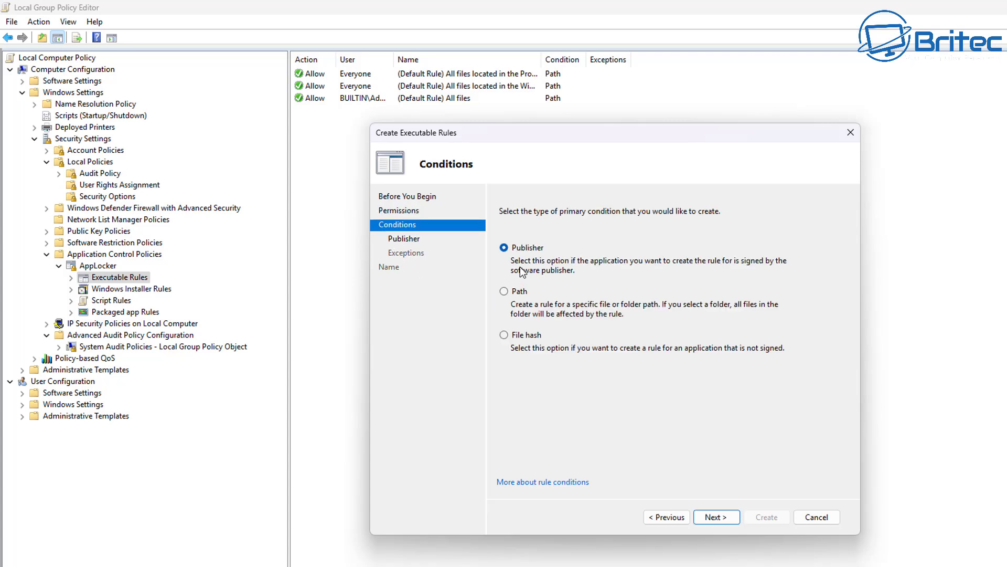
left_click(722, 518)
Choose chrome.exe from C:\Program Files\Google\Chrome\Application as the publisher rule's reference file.
left_click(779, 319)
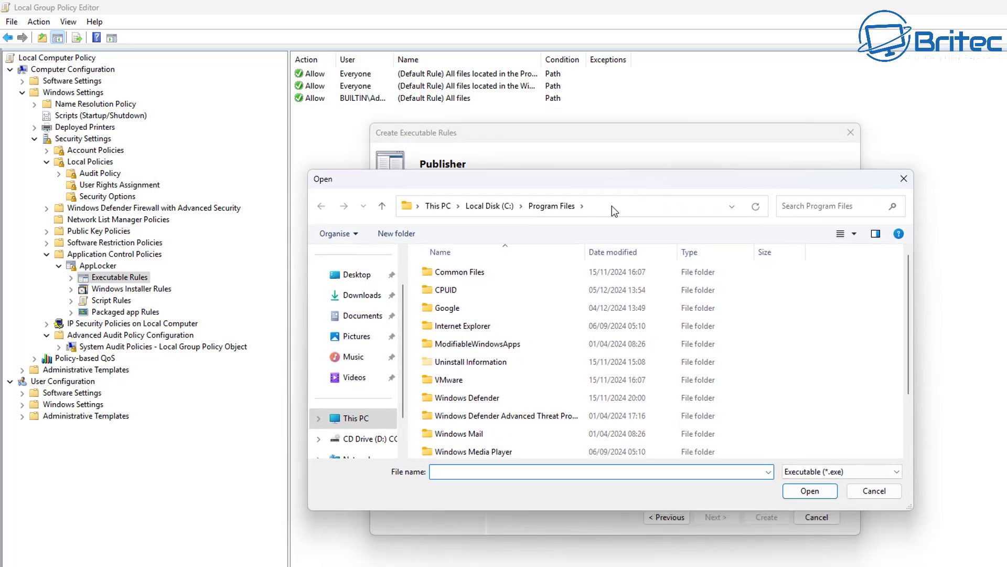
left_click(370, 419)
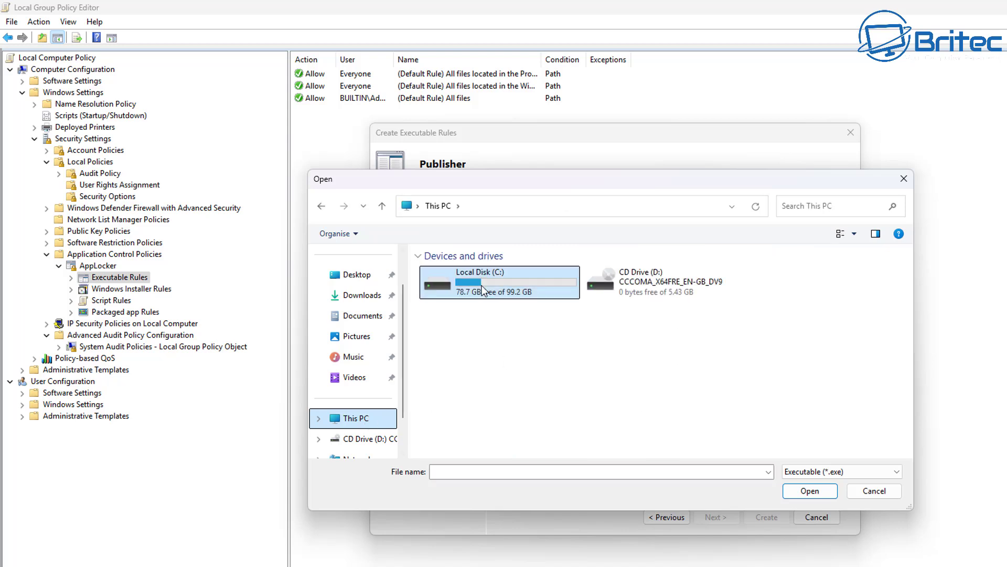
double_click(470, 290)
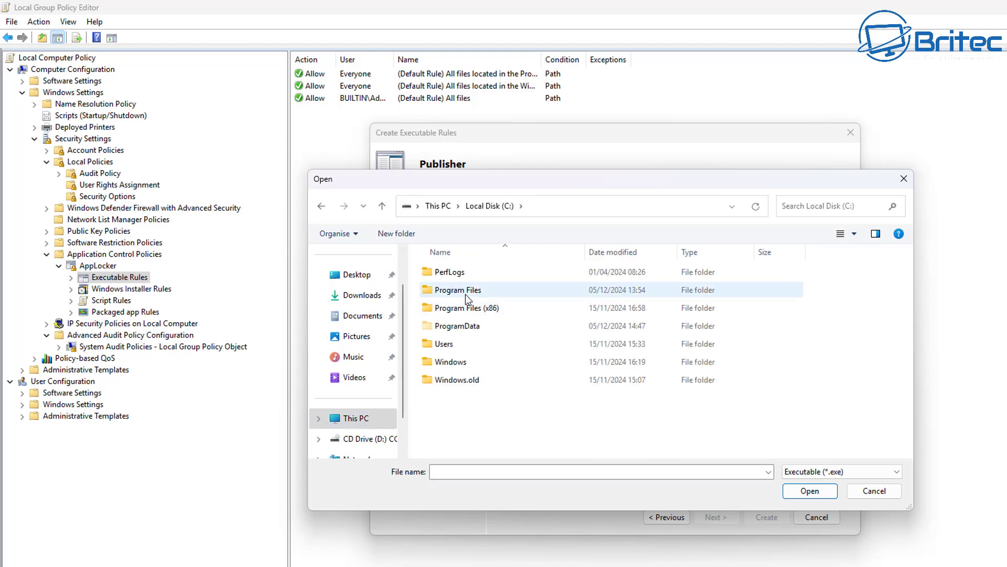
double_click(465, 294)
left_click(468, 310)
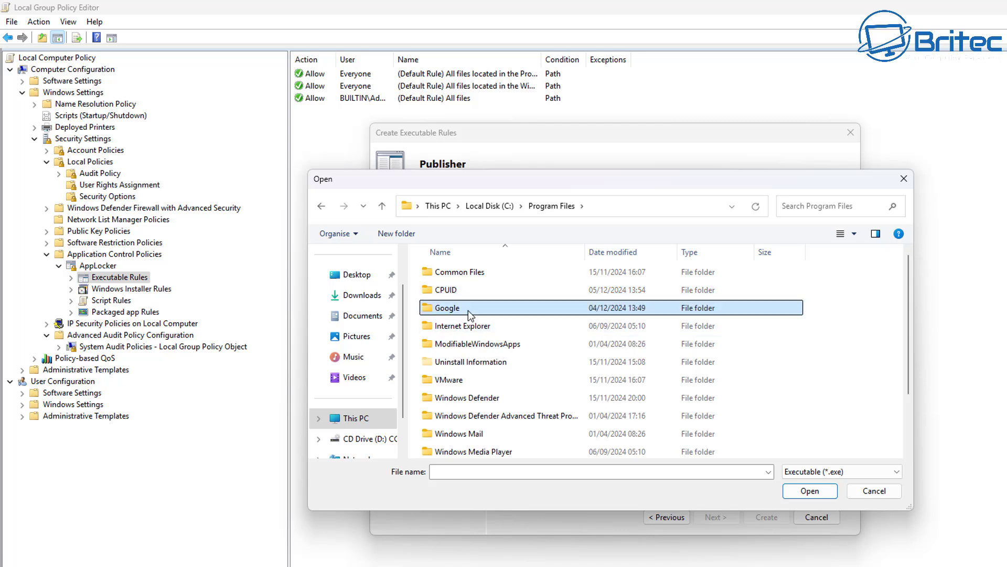
double_click(468, 310)
double_click(458, 275)
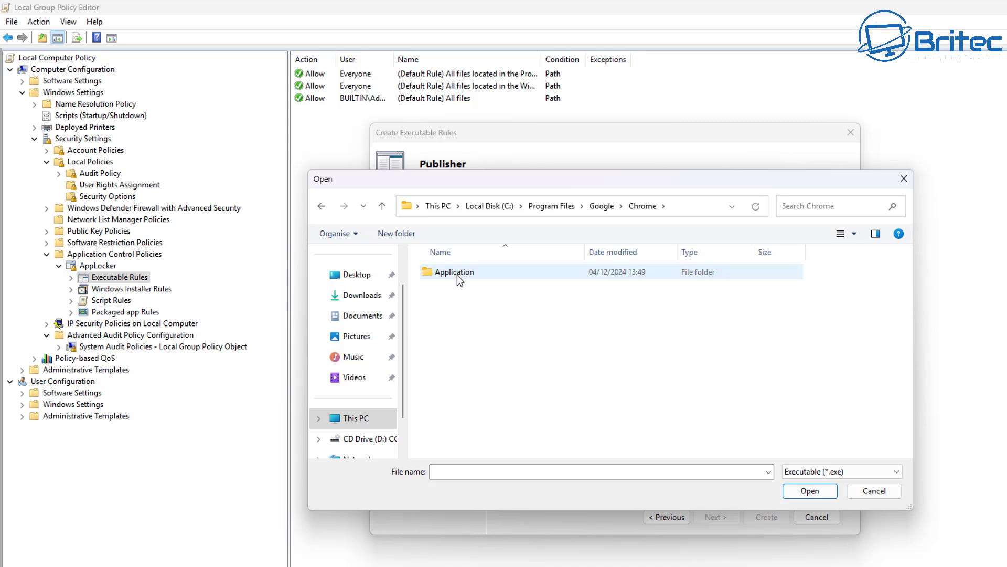
double_click(457, 275)
left_click(456, 309)
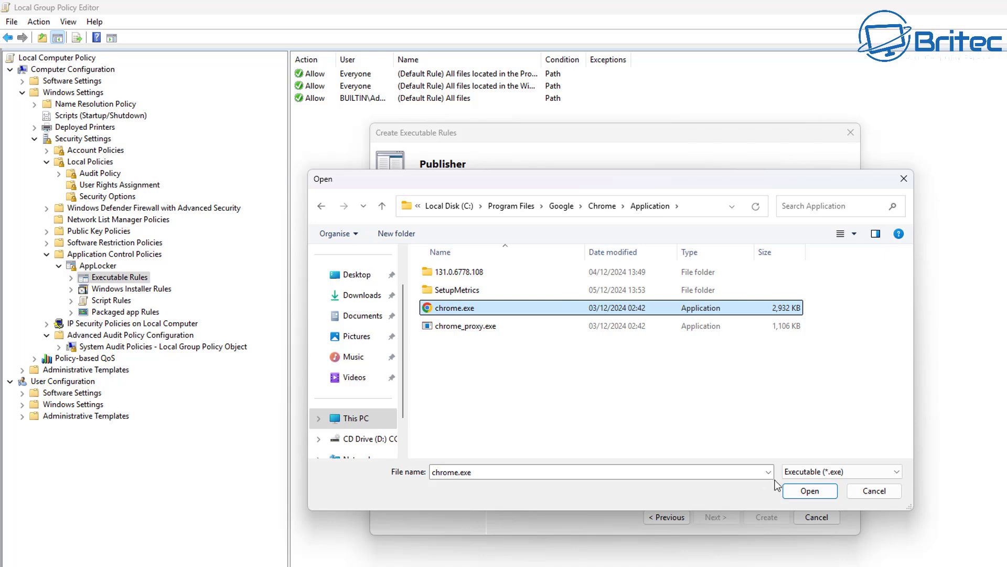
left_click(792, 491)
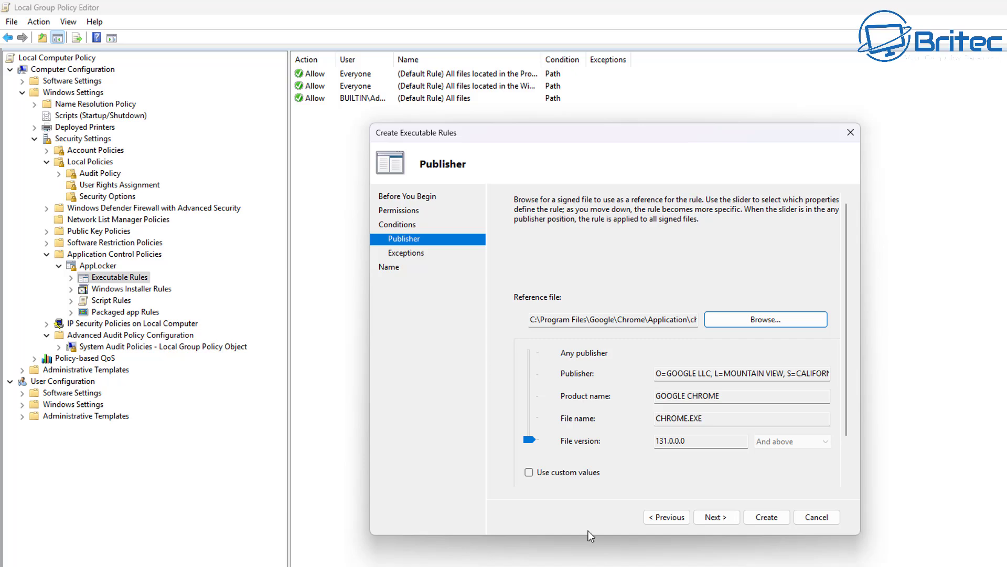
Widen the rule's scope to the file name CHROME.EXE with any version, and create it without exceptions under the default name.
left_click_drag(529, 441, 526, 419)
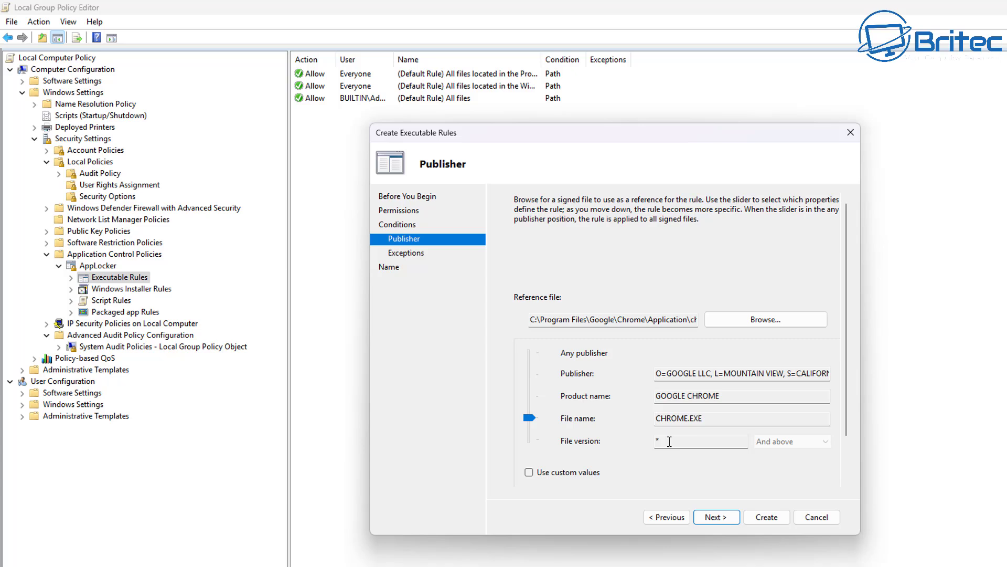
left_click(717, 517)
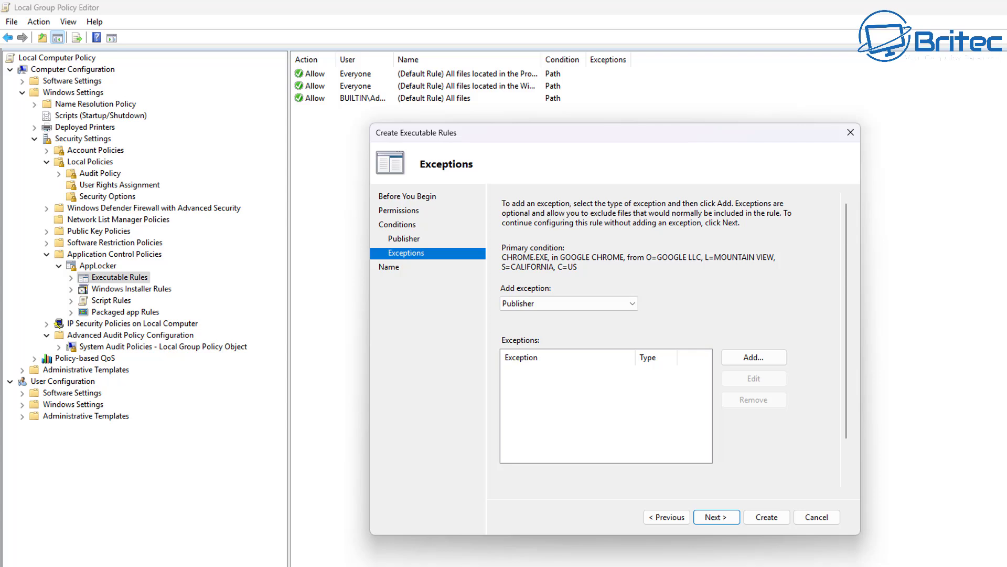
left_click(720, 517)
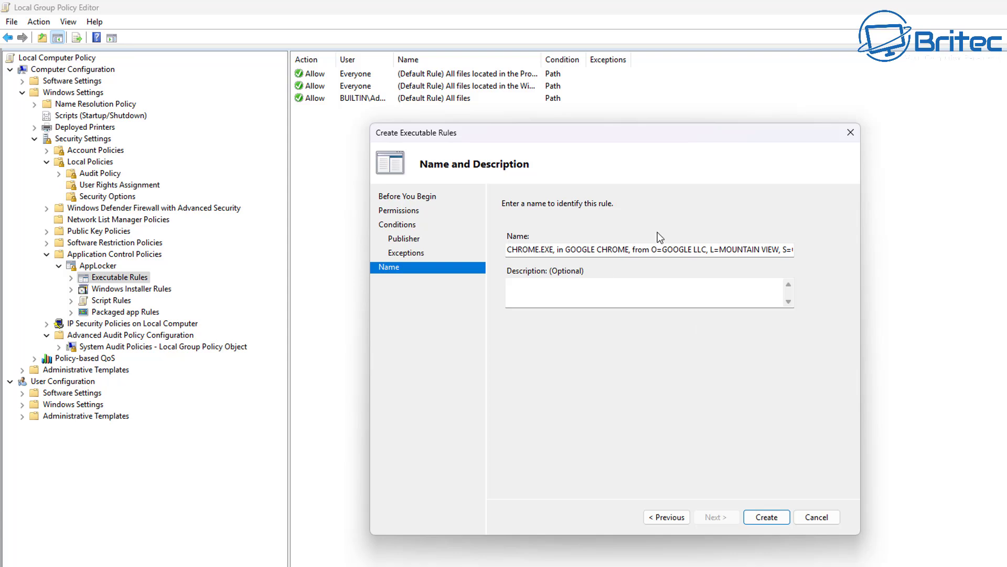
left_click(759, 517)
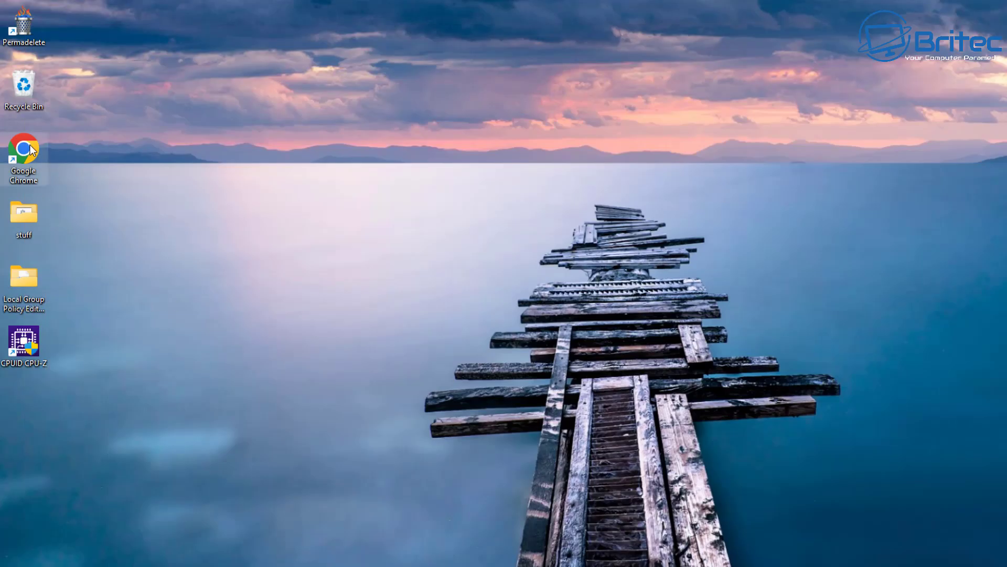
Try to open Google Chrome from the desktop to test the block, and open the shortcut's file location.
double_click(28, 150)
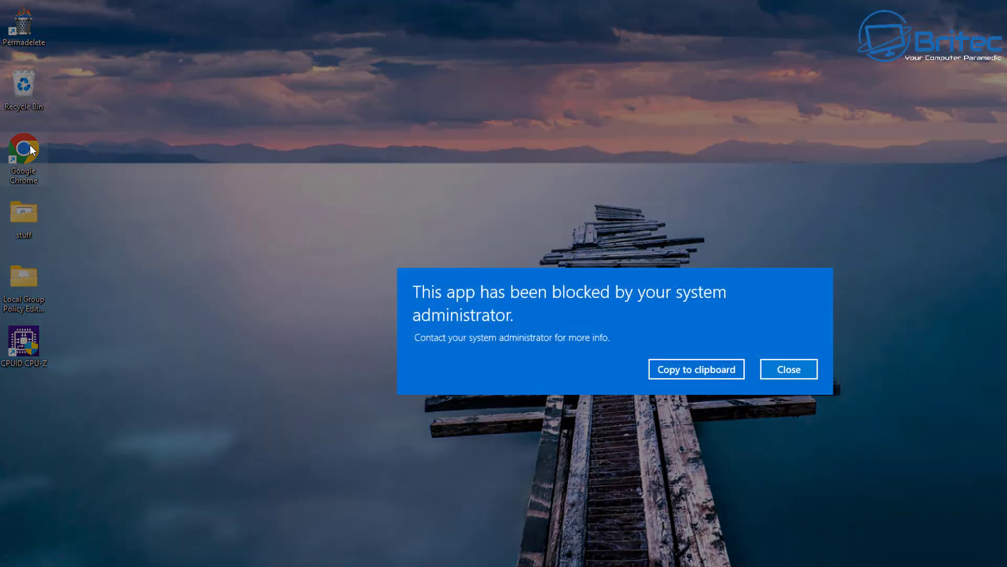
left_click(779, 370)
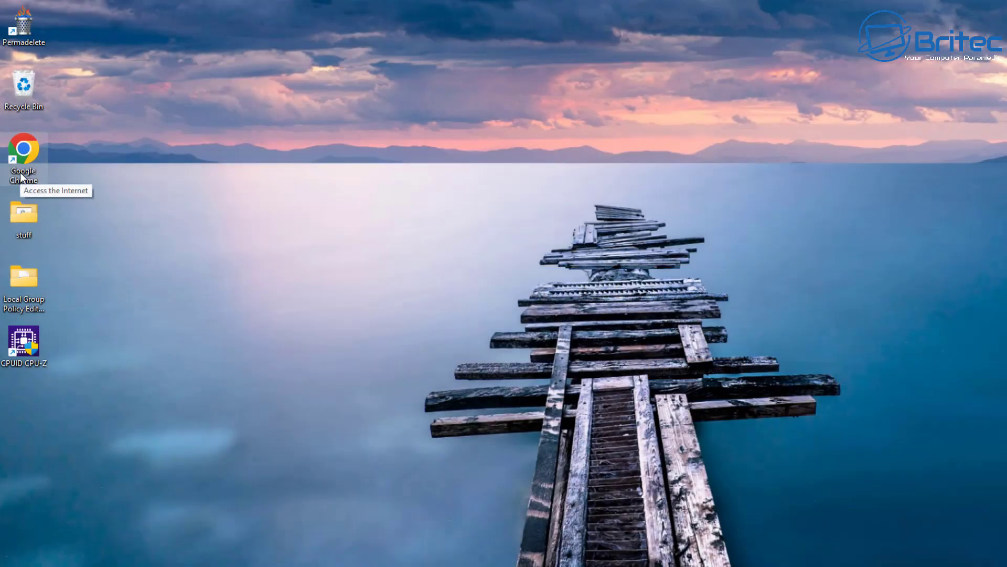
right_click(25, 146)
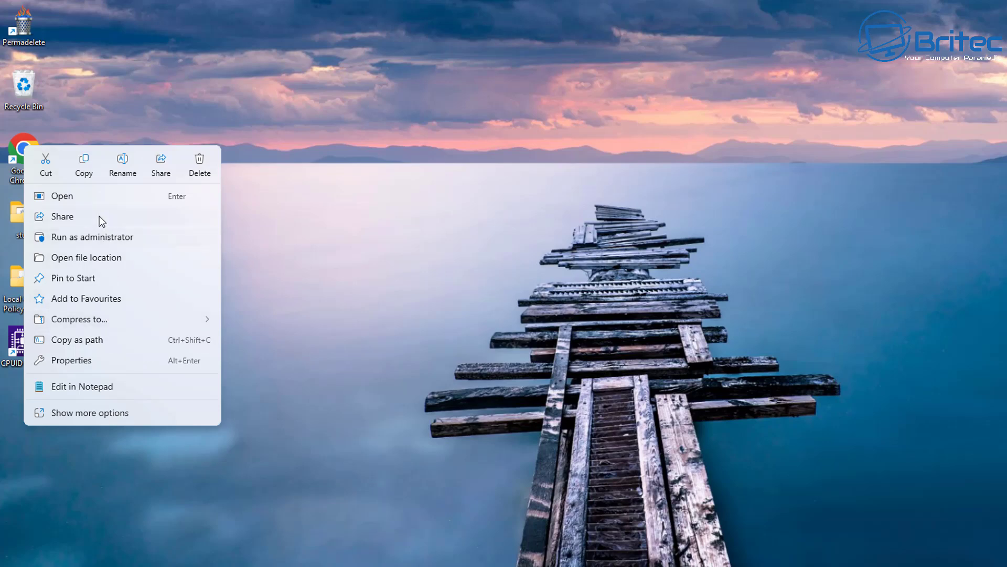
left_click(108, 258)
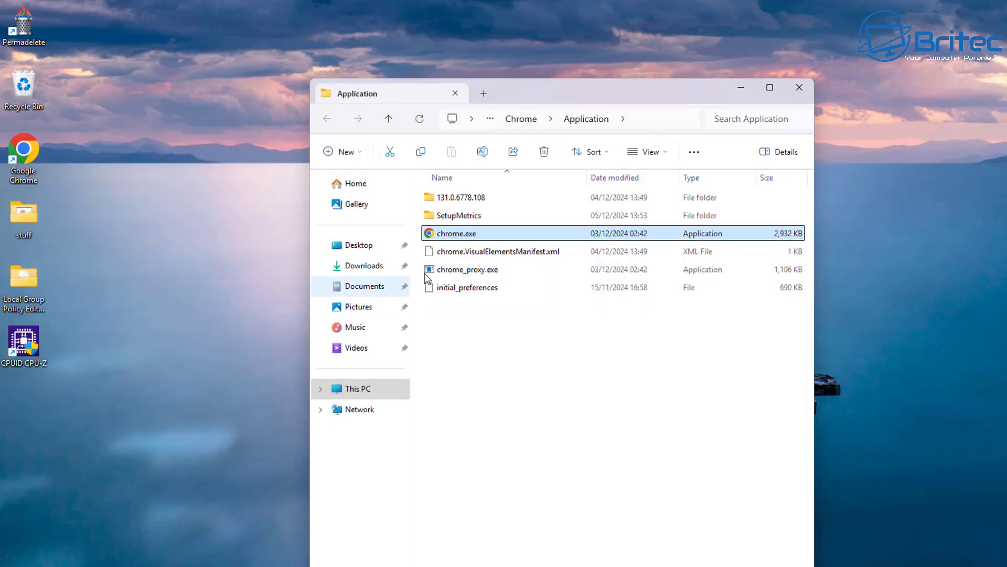
Rename chrome.exe to chrome2.exe and try to run it to test whether renaming bypasses the block.
right_click(465, 234)
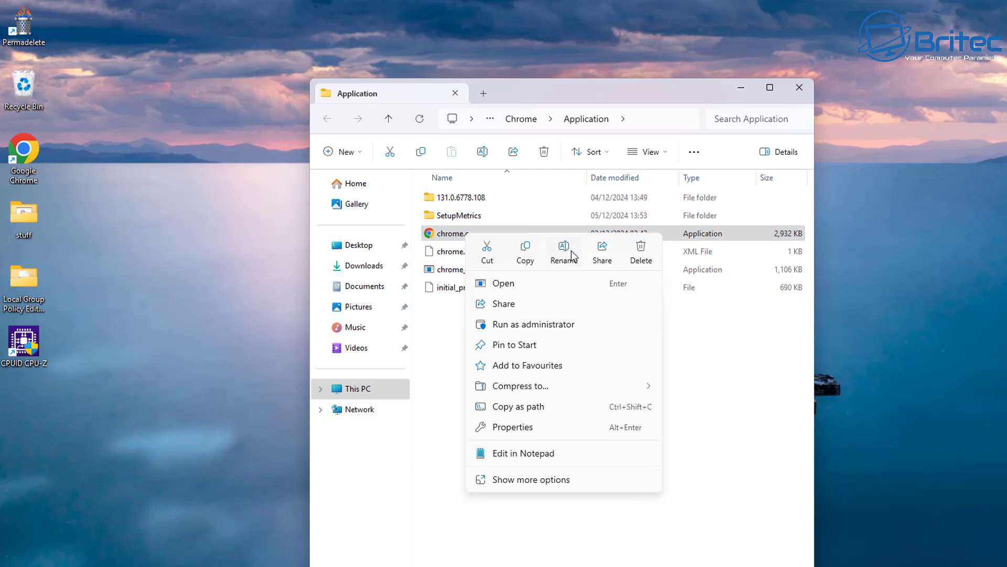
left_click(564, 253)
left_click(461, 233)
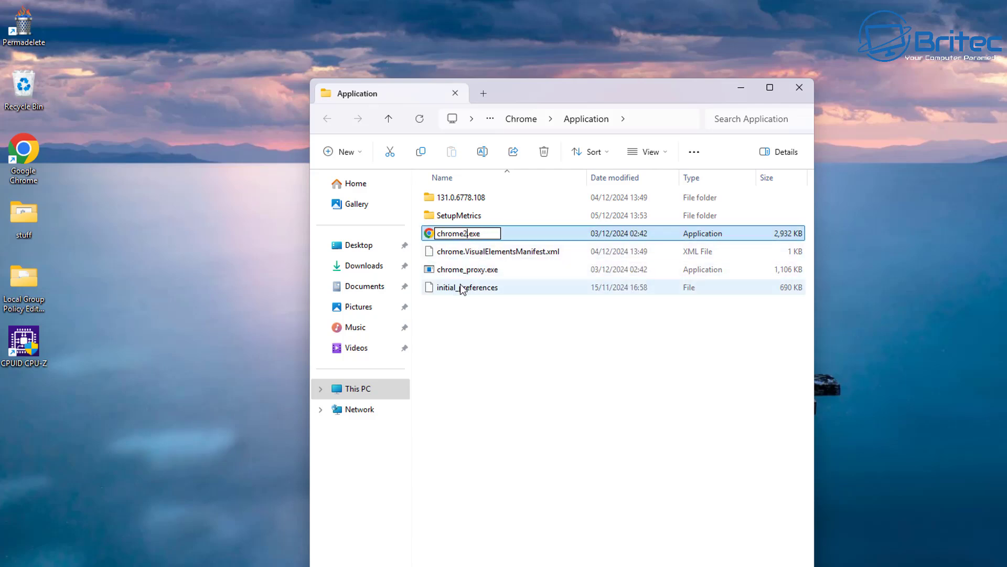
type("2")
left_click(495, 326)
double_click(459, 234)
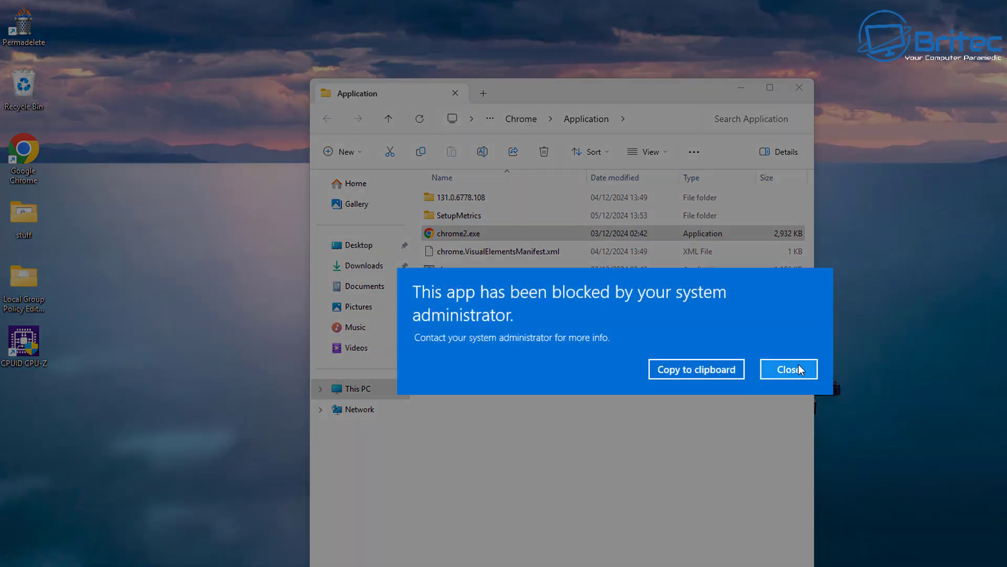
left_click(799, 367)
Rename chrome2.exe back to chrome.exe.
right_click(457, 235)
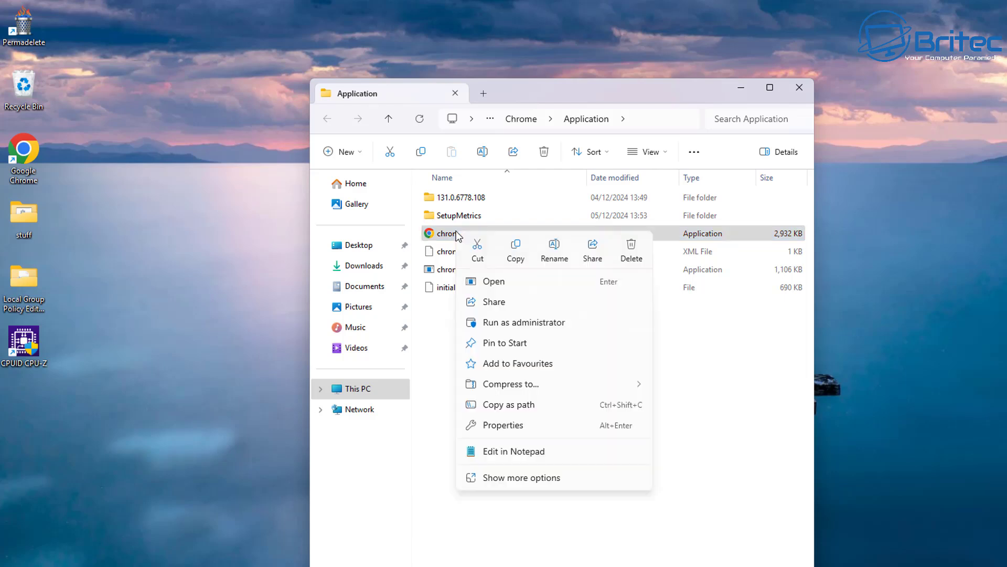
left_click(553, 249)
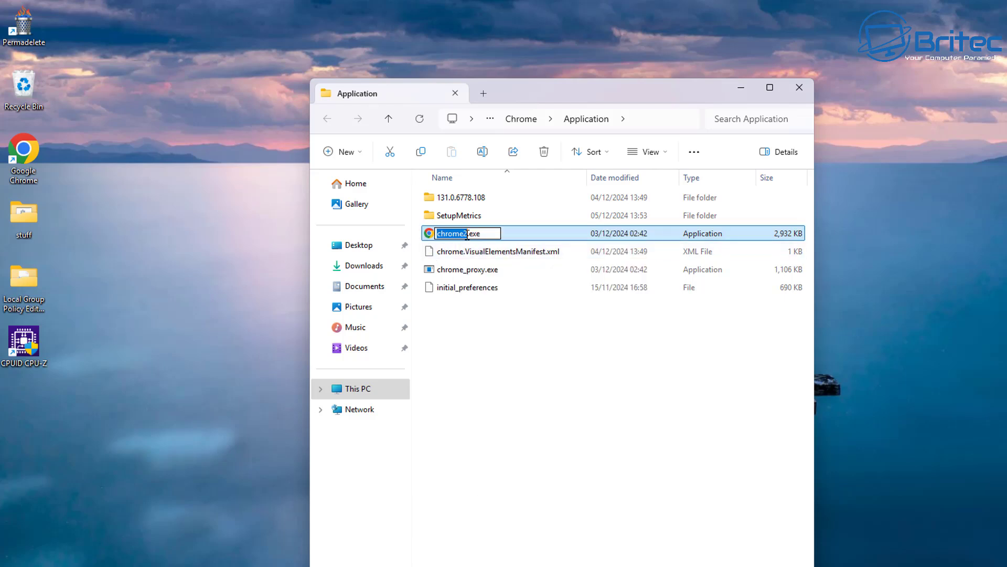
left_click(467, 235)
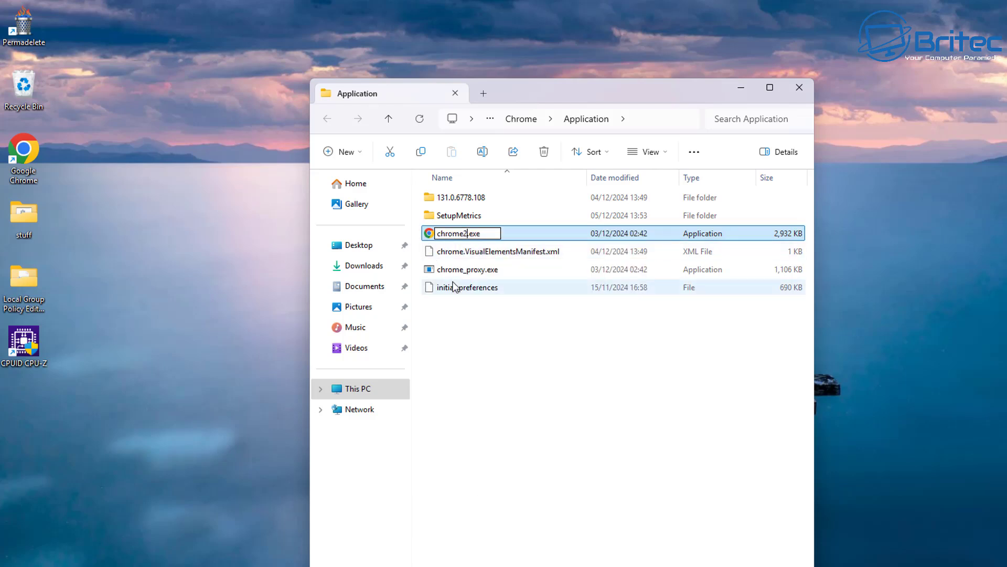
key("BackSpace")
left_click(506, 344)
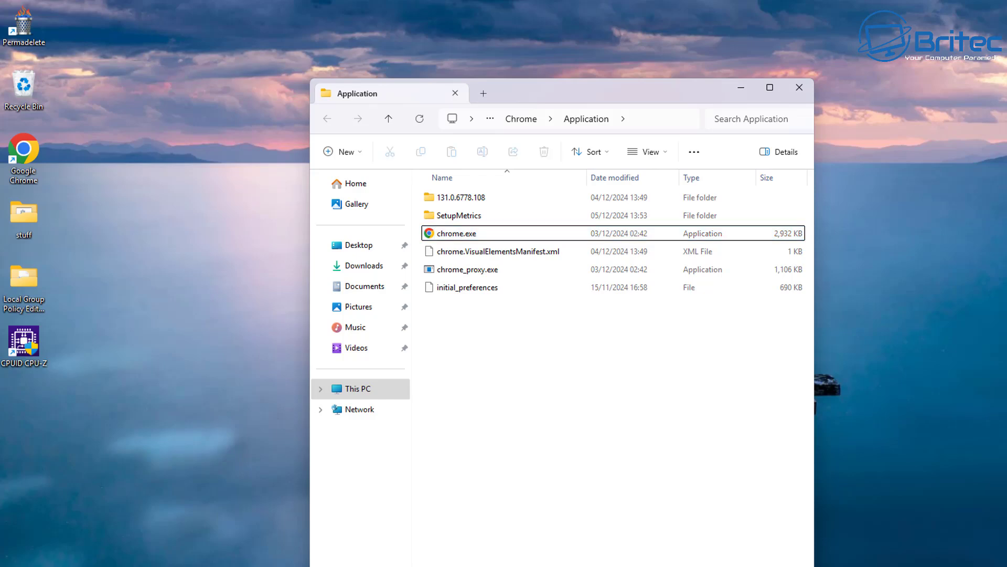
Switch to the Local Group Policy Editor, delete the CHROME.EXE deny rule, and close the Chrome Application folder window.
key("alt+Tab")
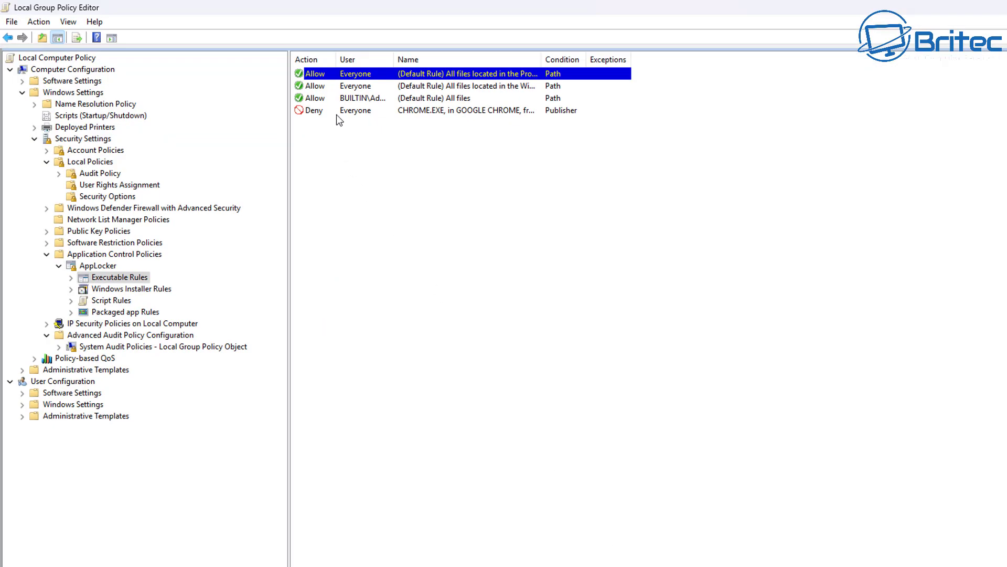
left_click(338, 111)
right_click(339, 111)
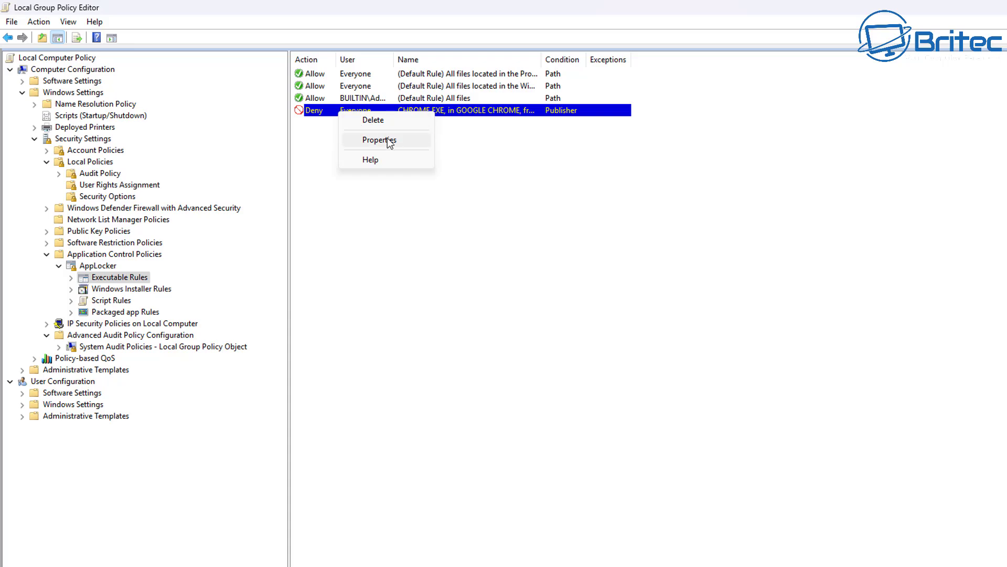
left_click(373, 120)
left_click(652, 382)
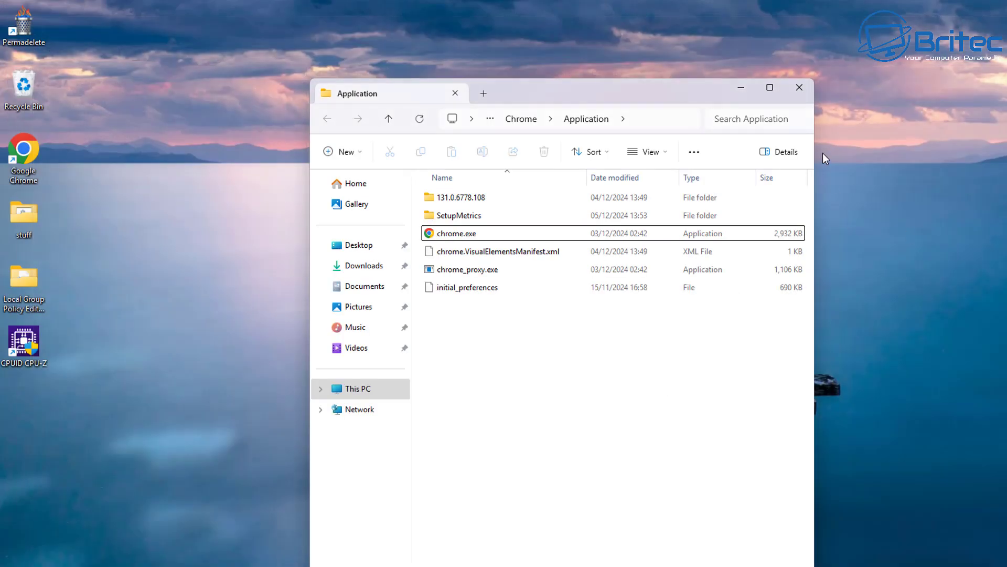
left_click(797, 87)
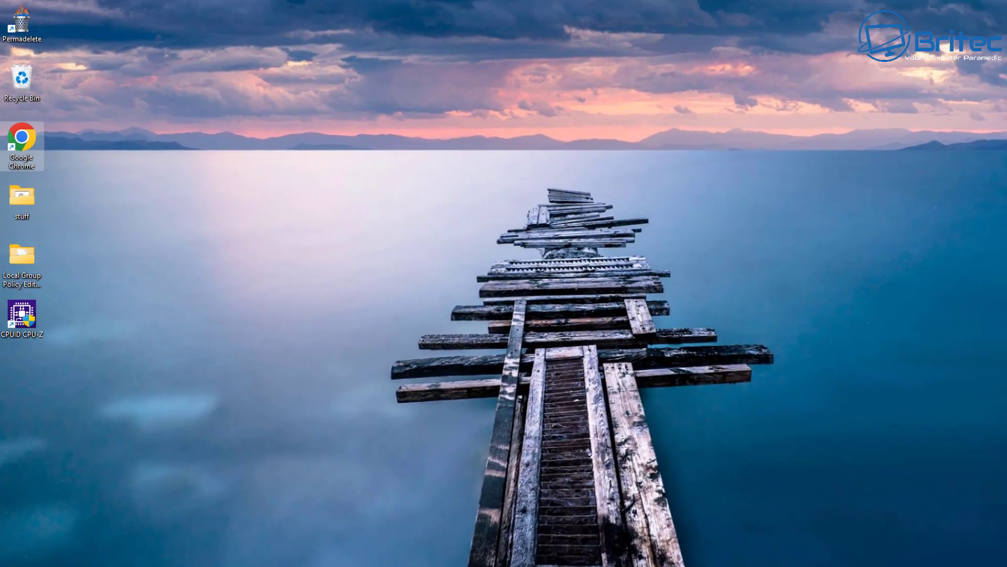